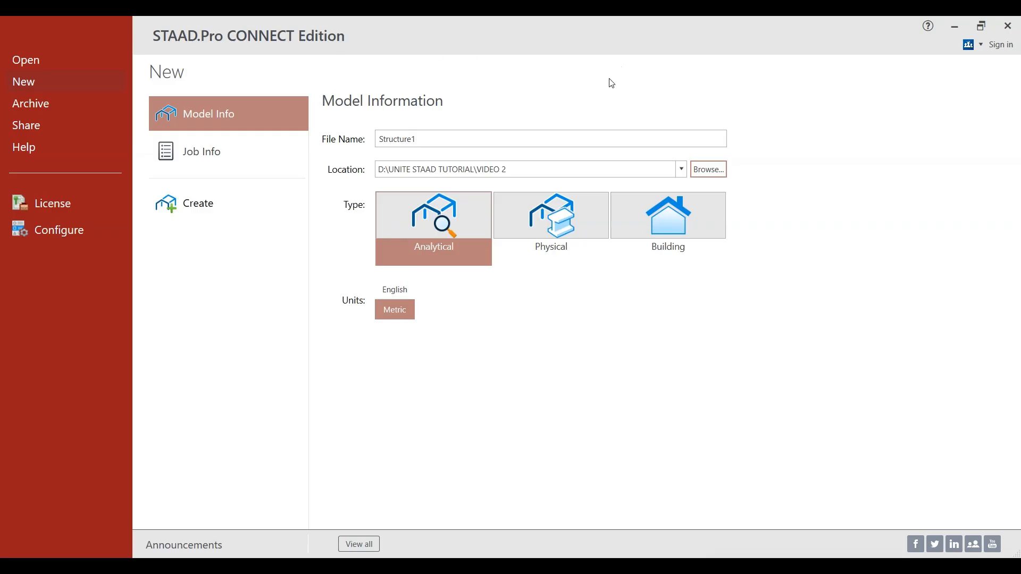
Create a new analytical model named "tutorial 2" with metric units
{"action": "left_click_drag", "start_coordinate": [435, 141], "coordinate": [365, 141]}
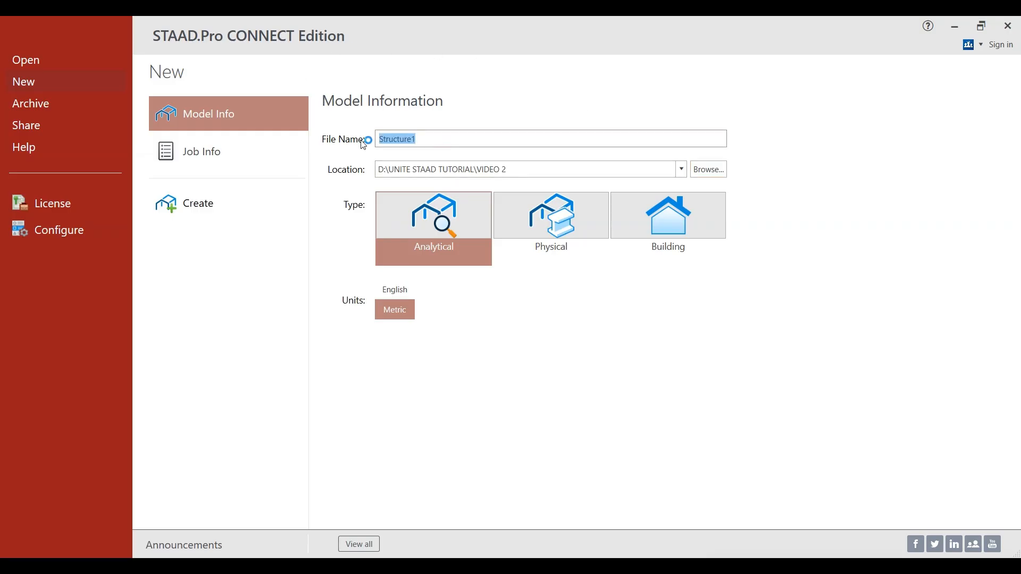
{"action": "type", "text": "tutorial 2"}
{"action": "left_click", "coordinate": [387, 314]}
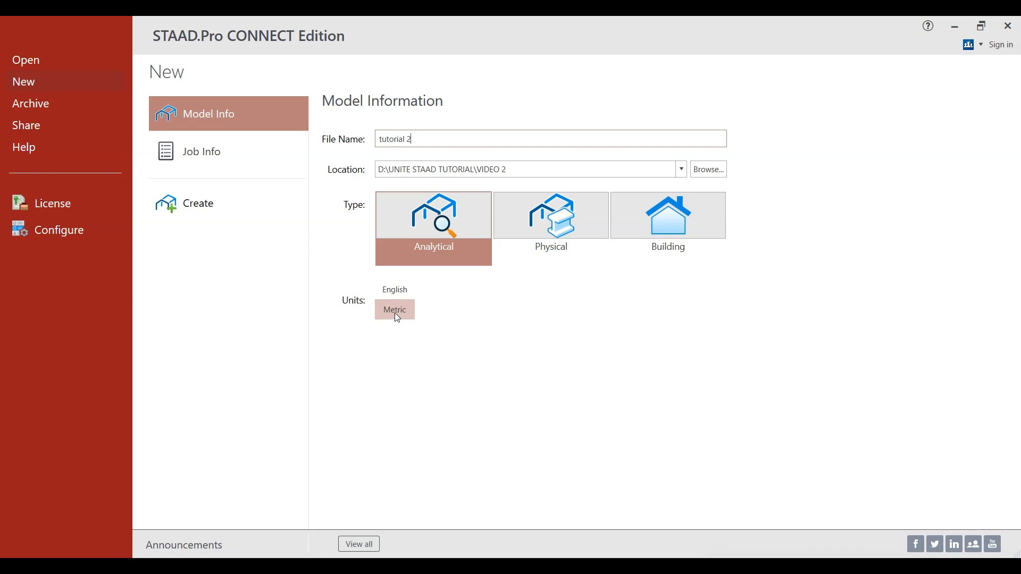
{"action": "left_click", "coordinate": [202, 209]}
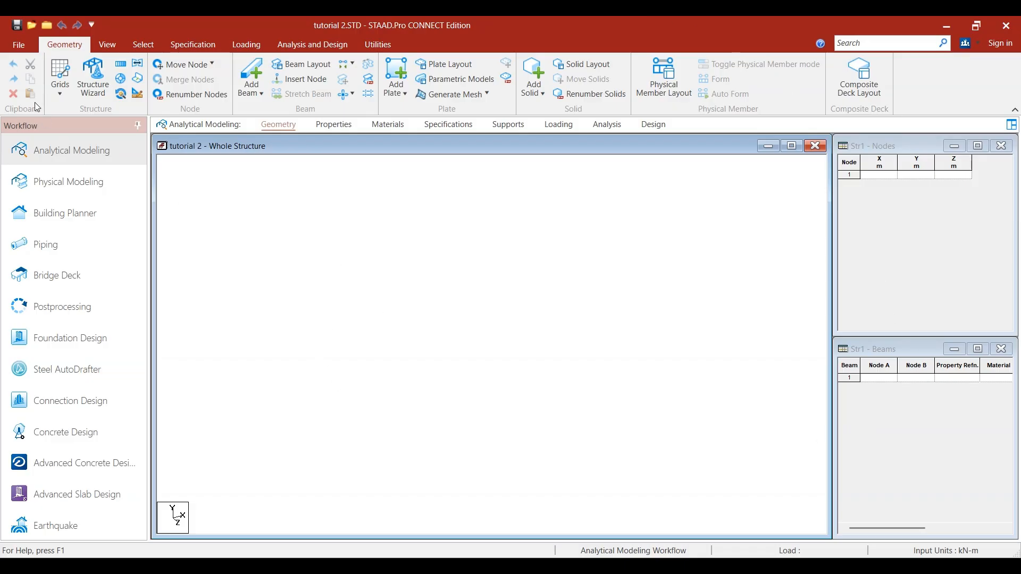
Add the first node at the origin, with X, Y and Z all 0 m, in the nodes table
{"action": "left_click", "coordinate": [96, 47]}
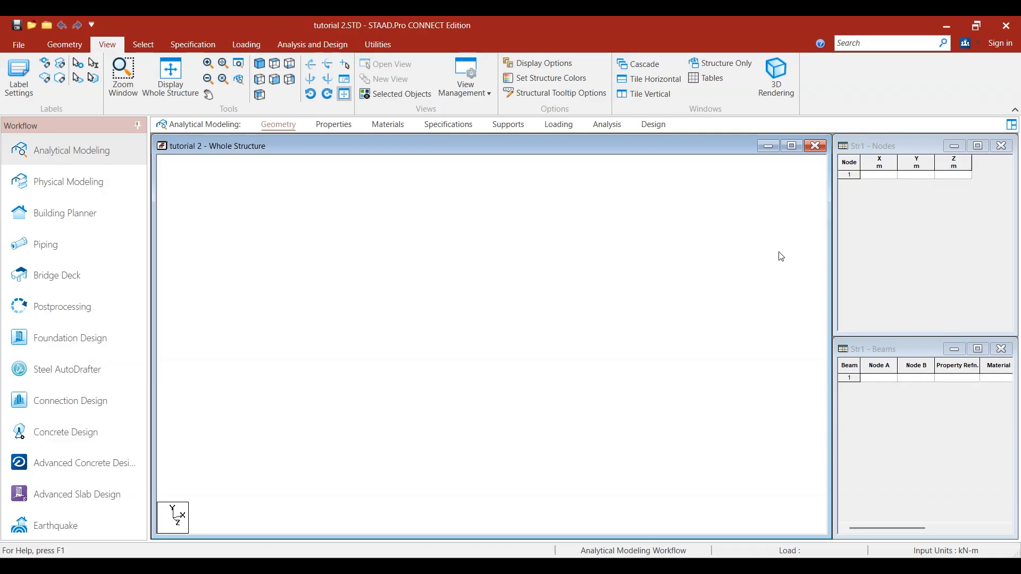
{"action": "left_click", "coordinate": [882, 179]}
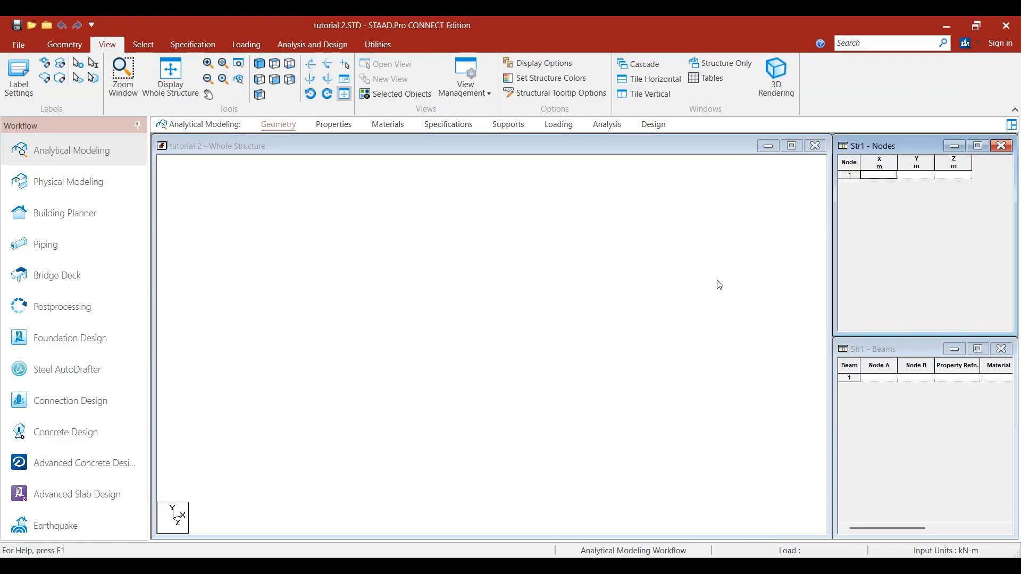
{"action": "left_click", "coordinate": [632, 320]}
{"action": "left_click", "coordinate": [875, 176]}
{"action": "type", "text": "0"}
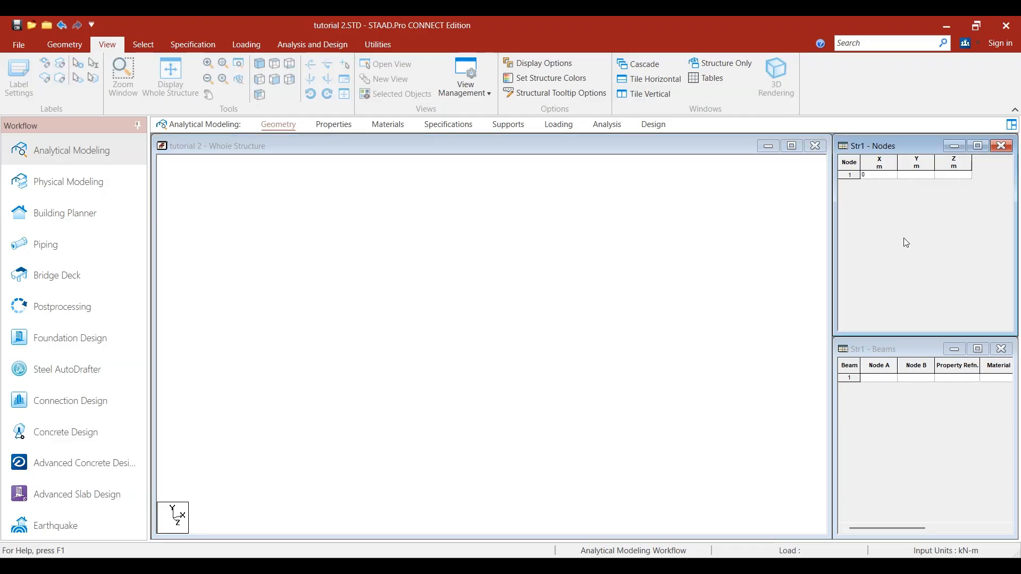
{"action": "key", "text": "Return"}
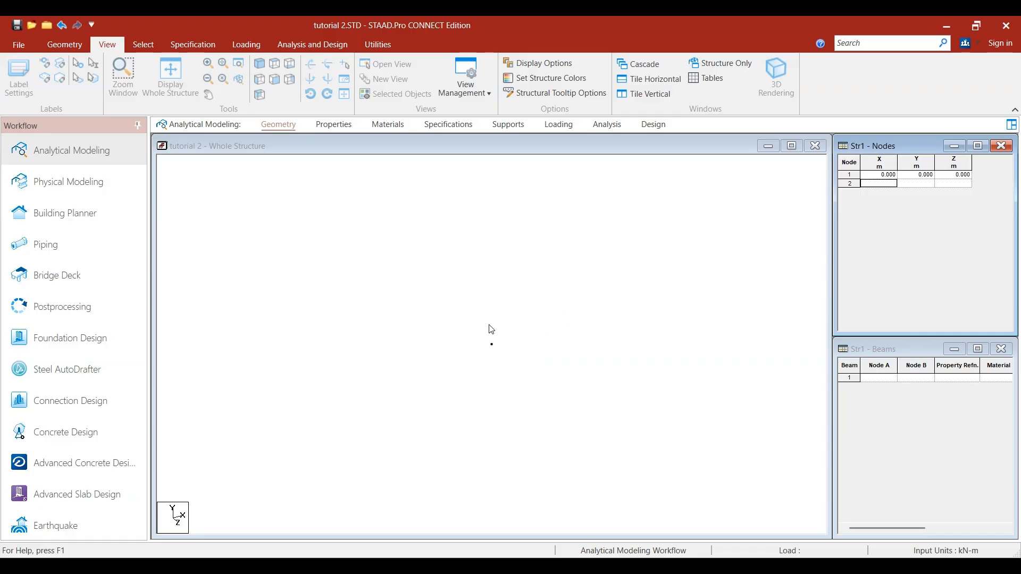
{"action": "left_click", "coordinate": [506, 349]}
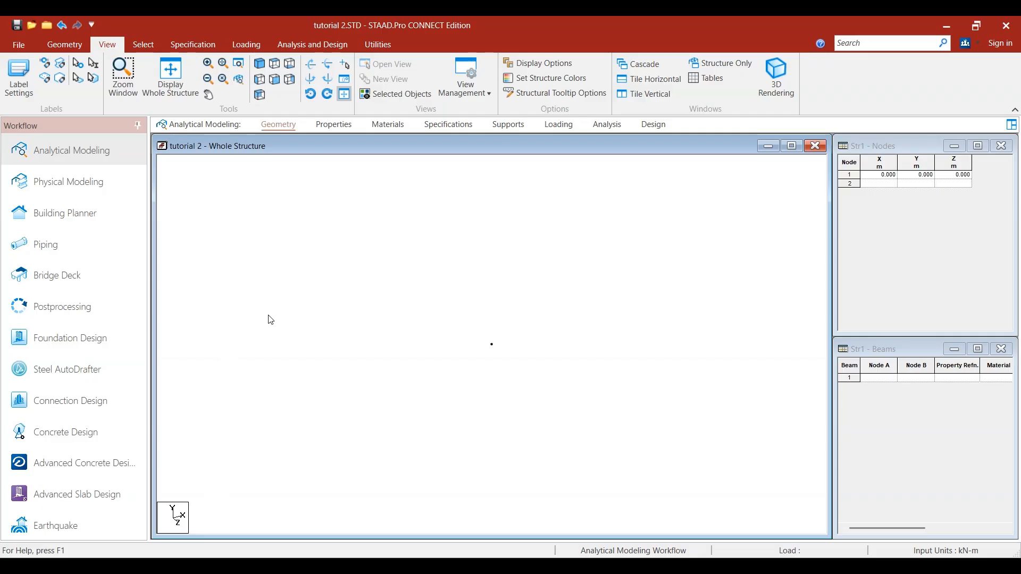
Look at the model from above and from the front, and try window-selecting the origin node with the Node Cursor
{"action": "left_click", "coordinate": [274, 66]}
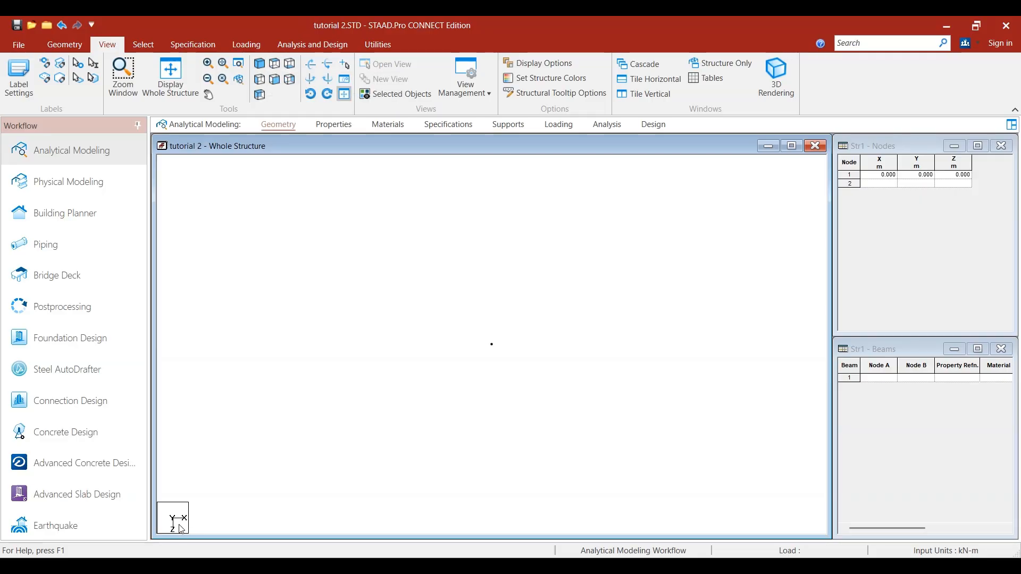
{"action": "left_click", "coordinate": [275, 84]}
{"action": "left_click_drag", "start_coordinate": [475, 337], "coordinate": [509, 366]}
{"action": "left_click", "coordinate": [142, 45]}
{"action": "left_click", "coordinate": [16, 75]}
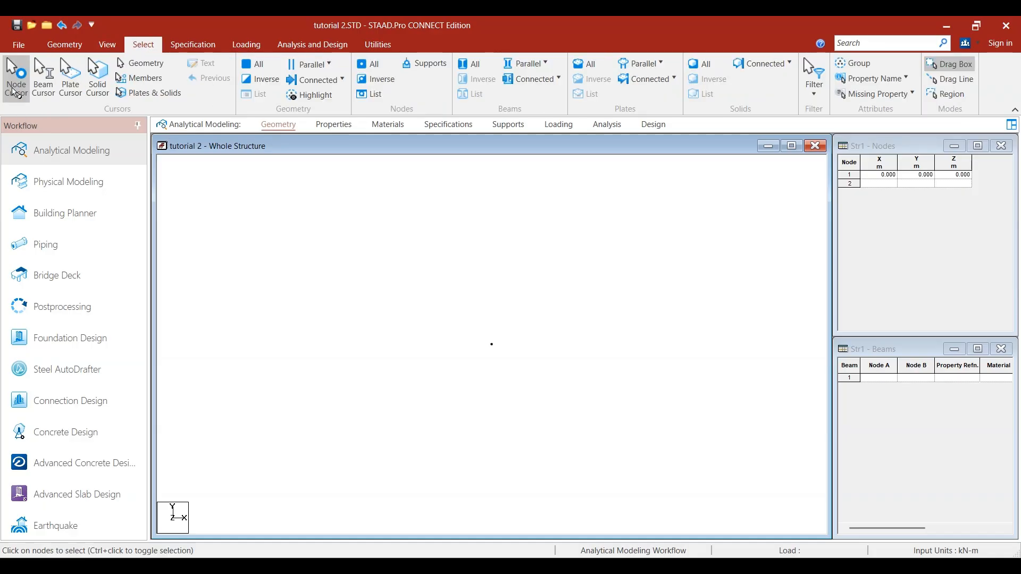
{"action": "left_click_drag", "start_coordinate": [485, 337], "coordinate": [530, 399]}
{"action": "left_click_drag", "start_coordinate": [451, 294], "coordinate": [522, 407]}
{"action": "left_click_drag", "start_coordinate": [471, 315], "coordinate": [509, 376]}
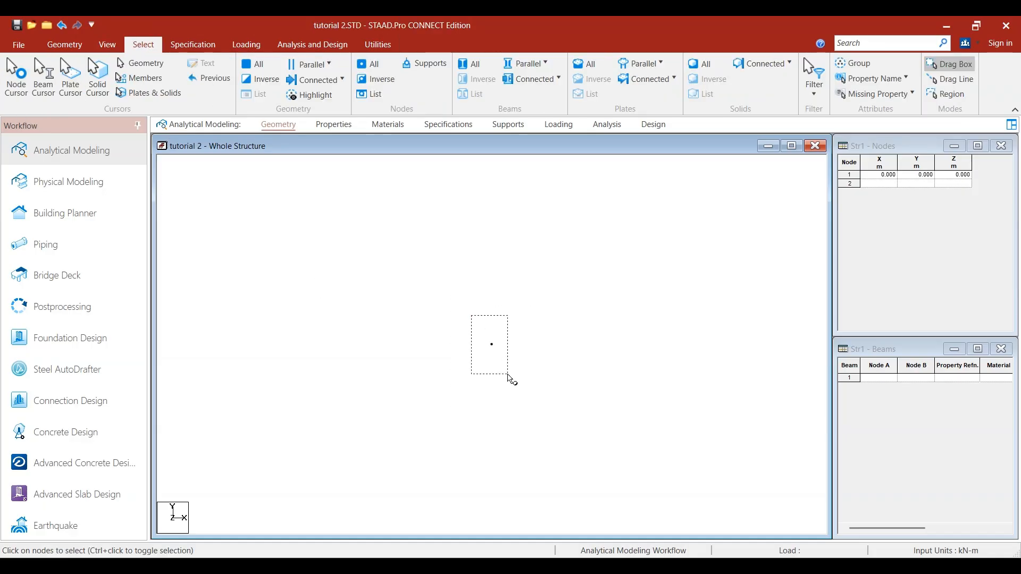
{"action": "left_click", "coordinate": [590, 384]}
Add a second node at X = 5 m, Y = 0, Z = 0, and check both nodes by window-selecting them
{"action": "left_click", "coordinate": [876, 184]}
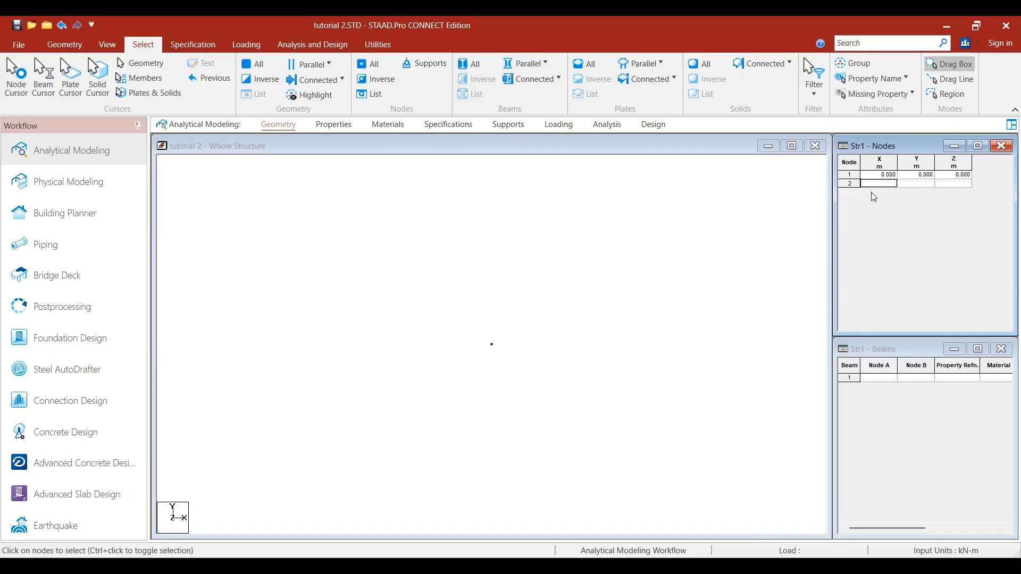
{"action": "type", "text": "5"}
{"action": "key", "text": "Return"}
{"action": "left_click", "coordinate": [519, 416]}
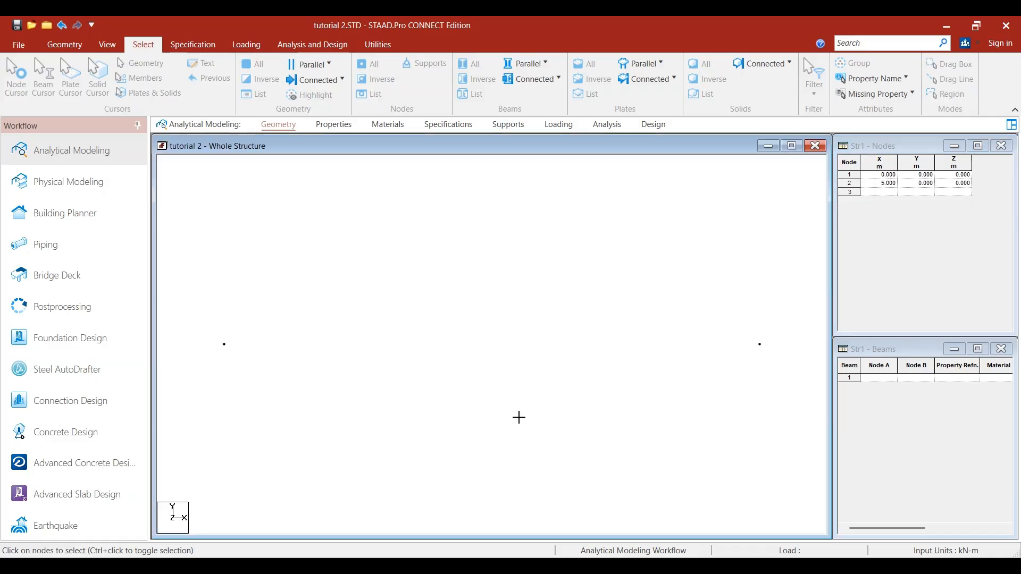
{"action": "left_click_drag", "start_coordinate": [197, 341], "coordinate": [804, 398]}
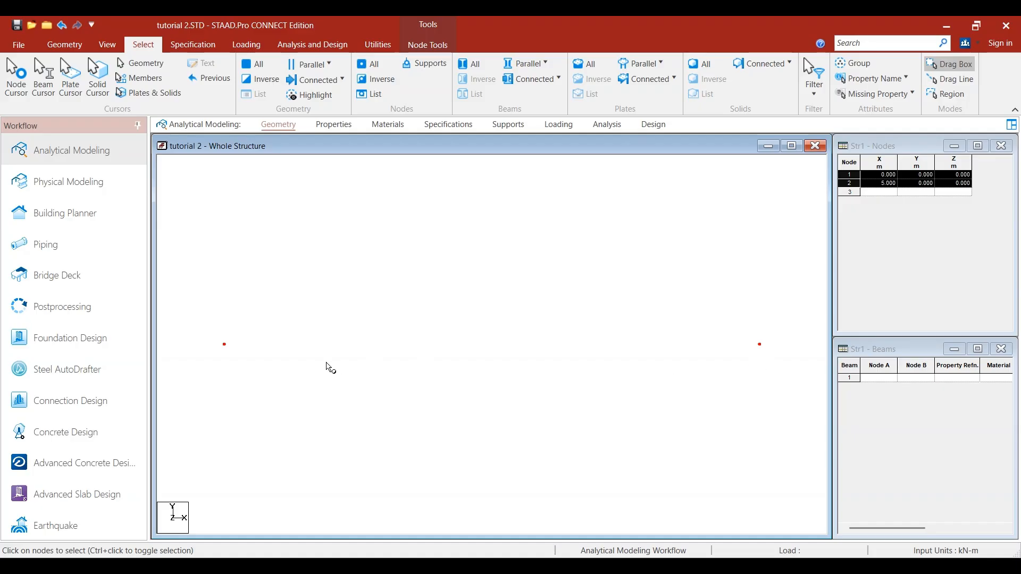
{"action": "left_click", "coordinate": [338, 351]}
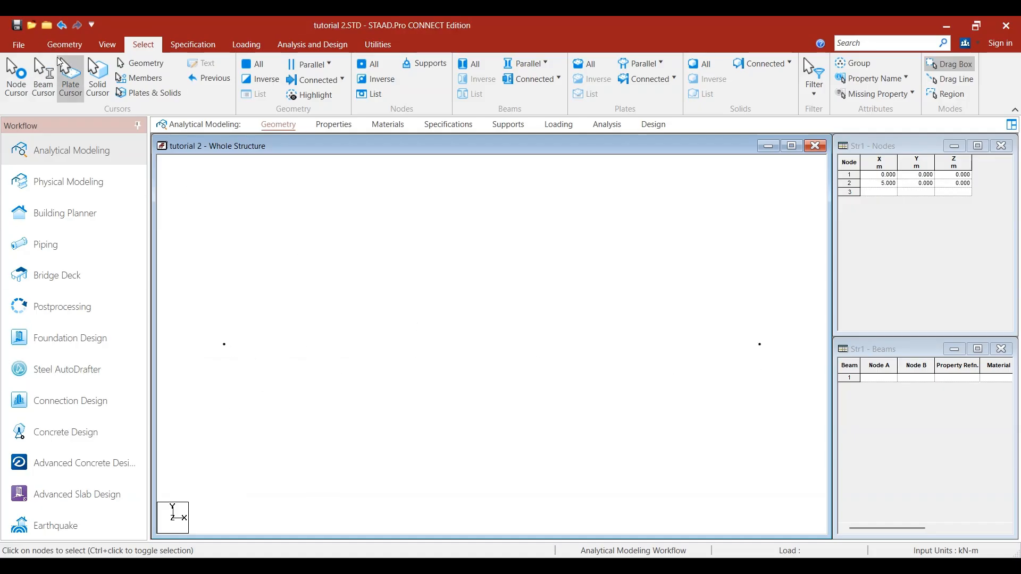
Add a beam connecting node 1 to node 2
{"action": "left_click", "coordinate": [65, 45]}
{"action": "left_click", "coordinate": [250, 92]}
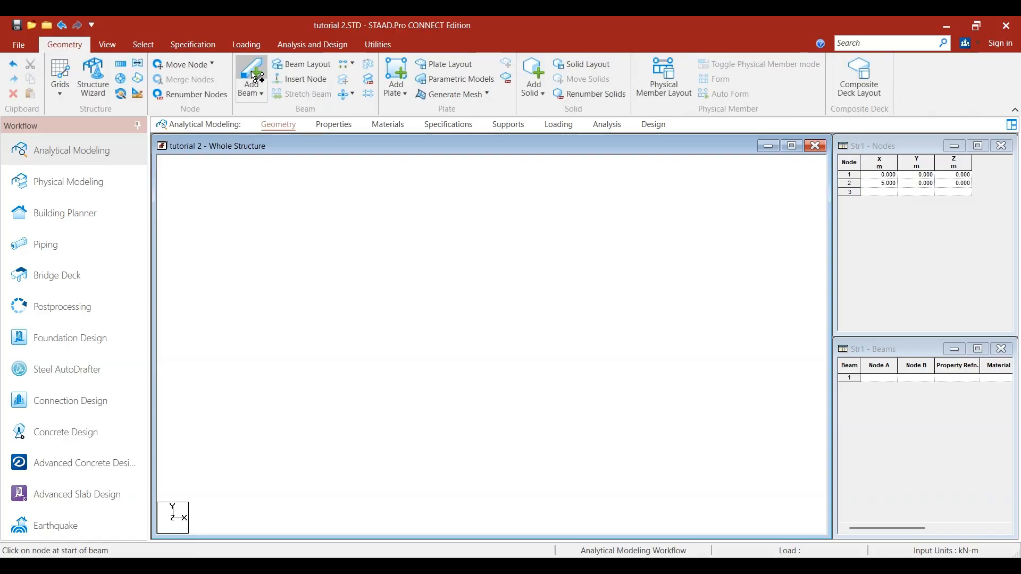
{"action": "left_click_drag", "start_coordinate": [224, 344], "coordinate": [760, 345]}
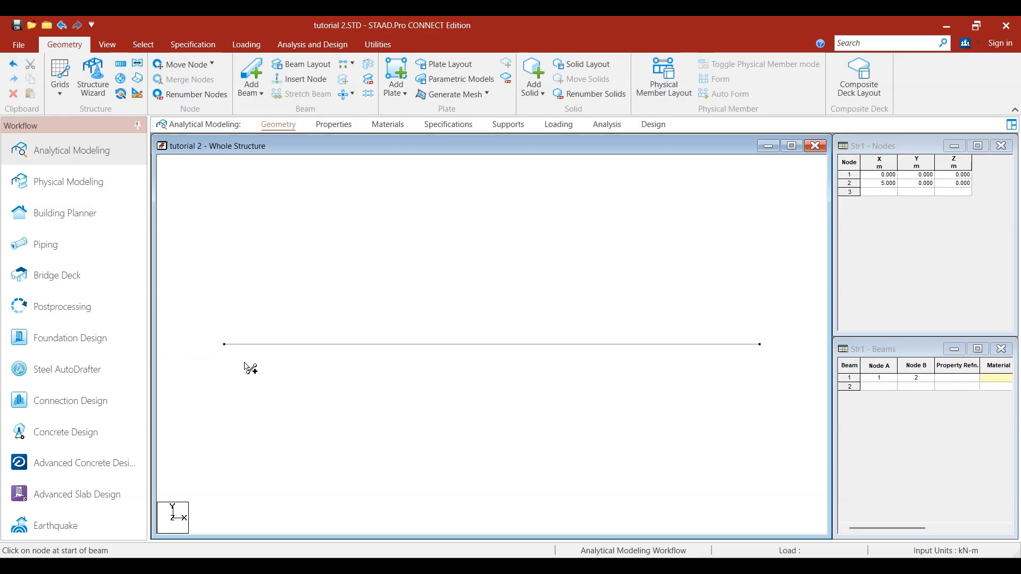
View the beam isometrically and return to the front view
{"action": "left_click", "coordinate": [109, 45]}
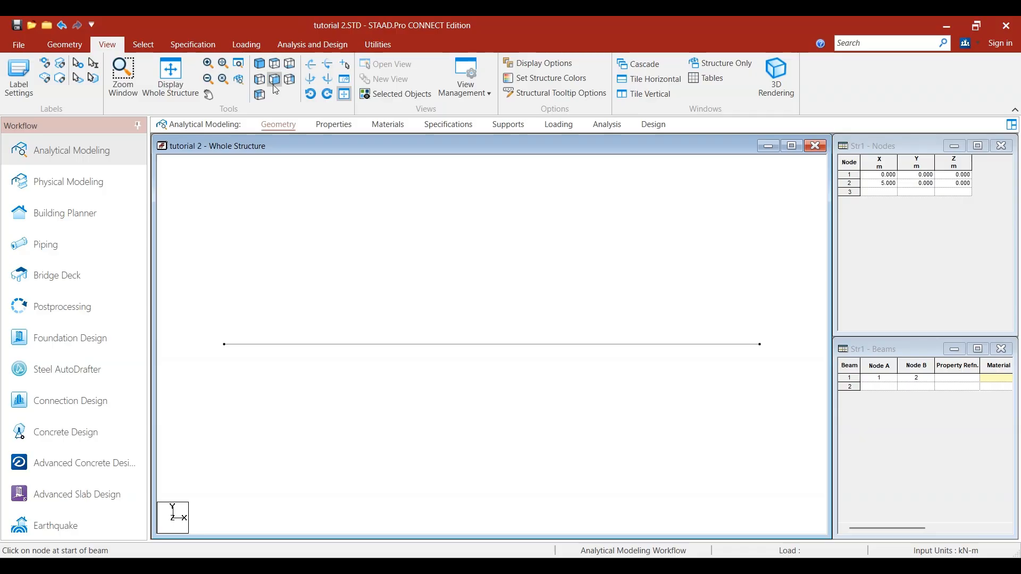
{"action": "left_click", "coordinate": [260, 66]}
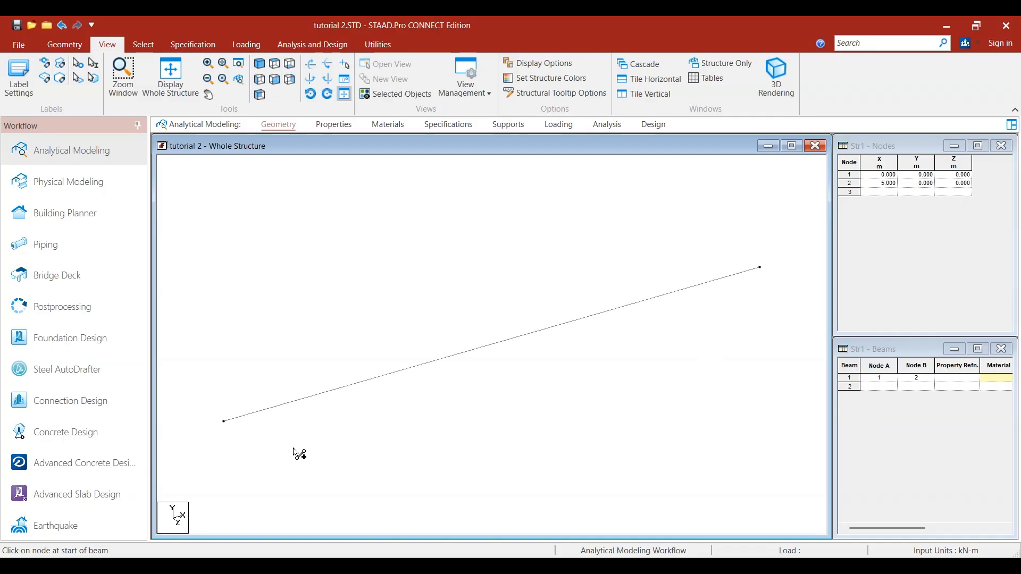
{"action": "left_click", "coordinate": [271, 84]}
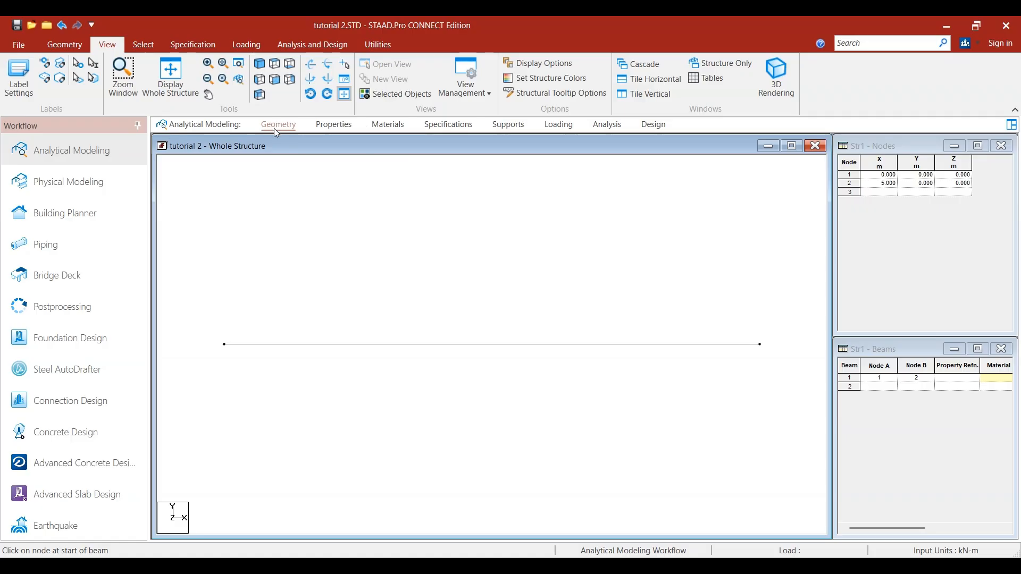
Select the beam and start defining a new section property with the Rectangle shape
{"action": "left_click", "coordinate": [331, 130]}
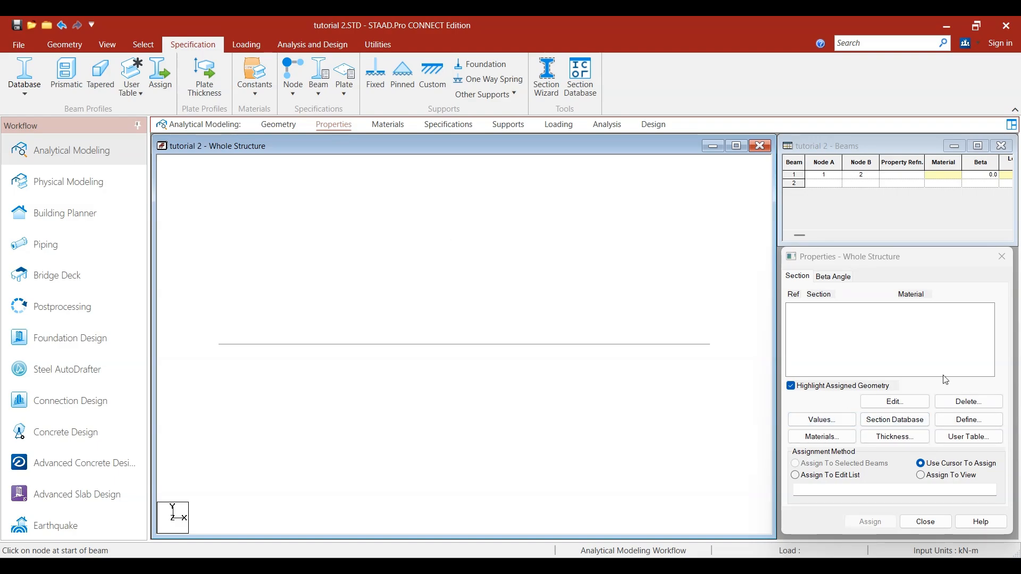
{"action": "left_click", "coordinate": [258, 351]}
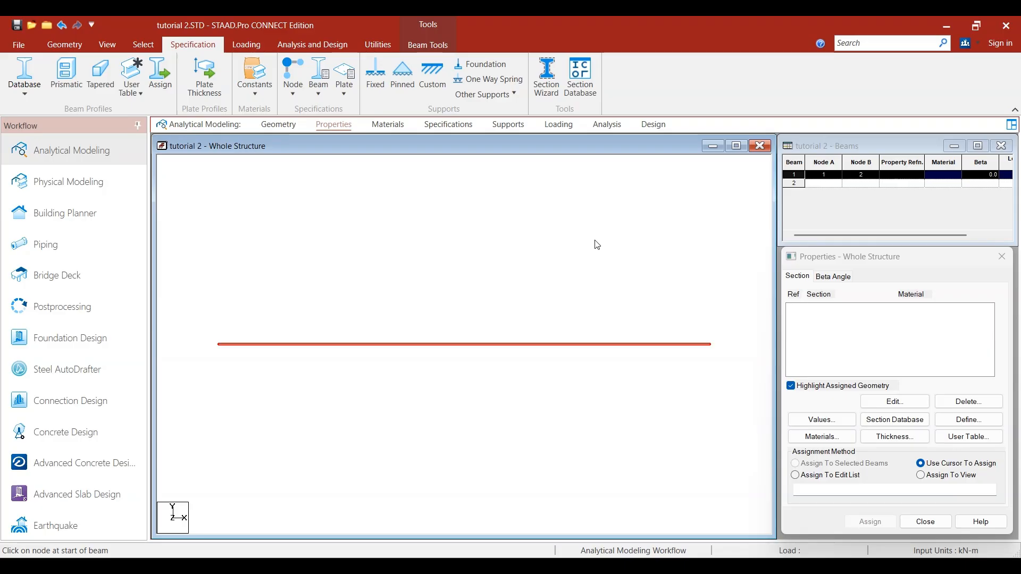
{"action": "left_click", "coordinate": [967, 419]}
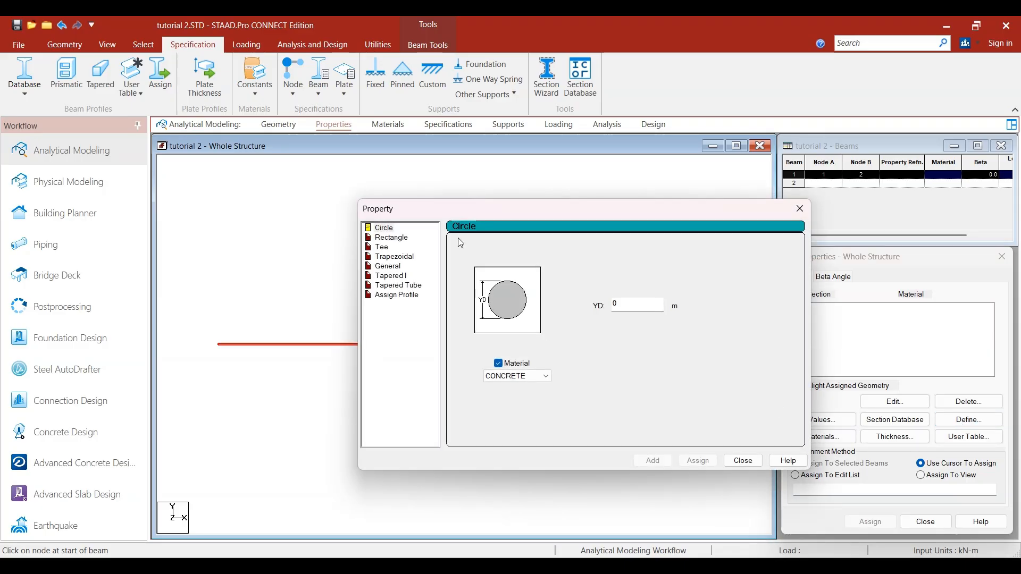
{"action": "left_click", "coordinate": [393, 237]}
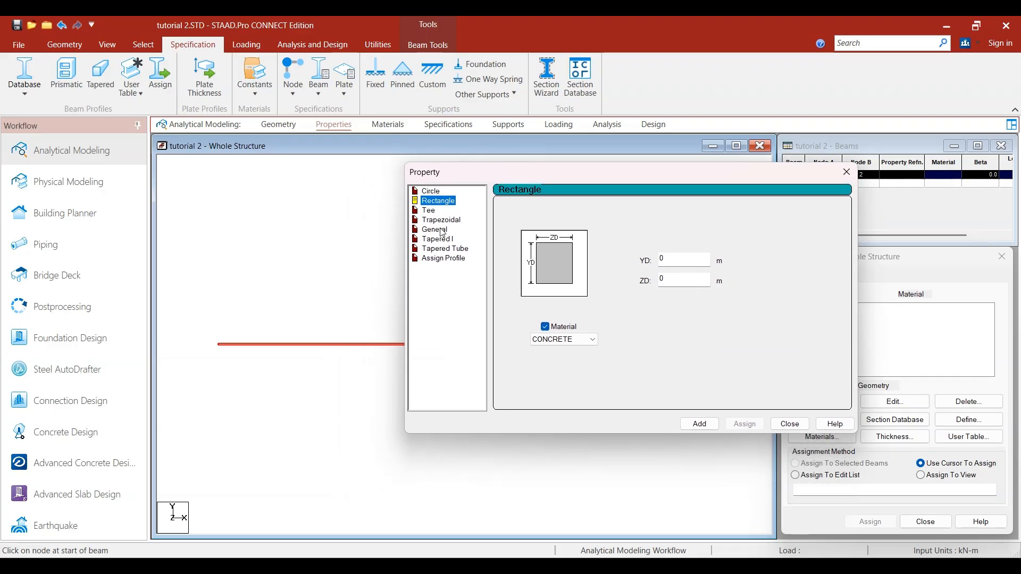
{"action": "left_click", "coordinate": [432, 191]}
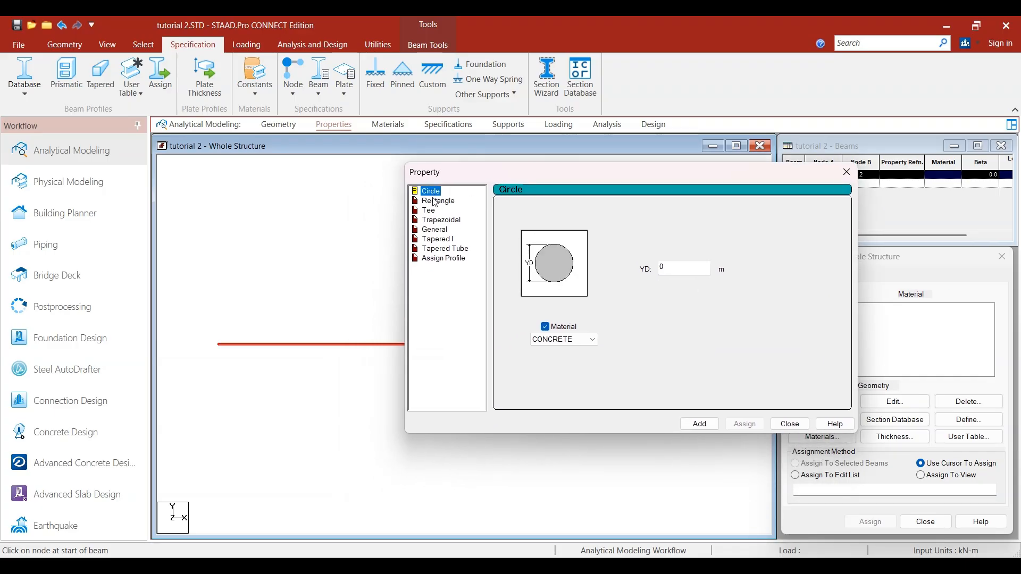
{"action": "left_click", "coordinate": [436, 202]}
{"action": "left_click", "coordinate": [430, 213]}
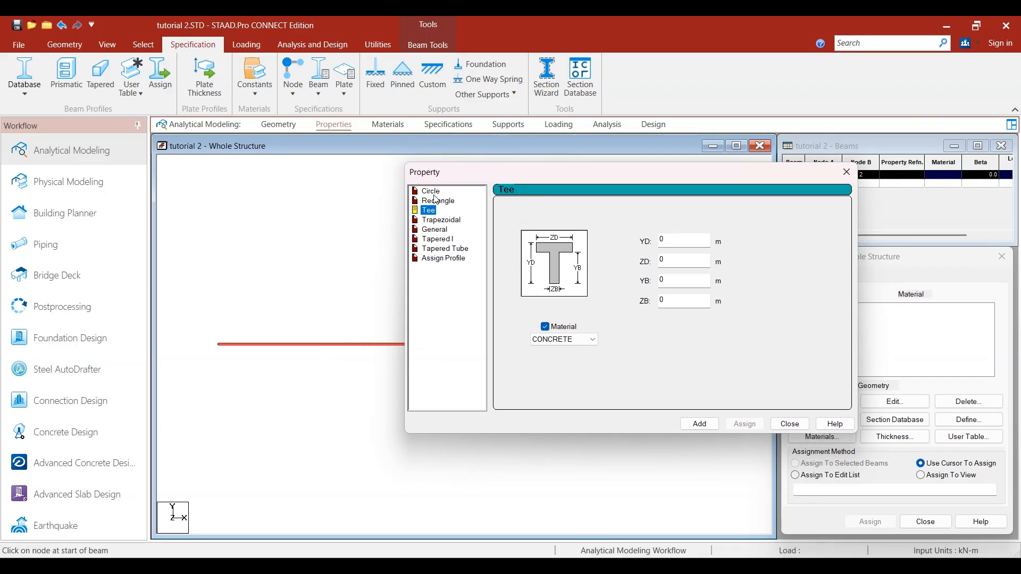
{"action": "left_click", "coordinate": [434, 193]}
{"action": "left_click", "coordinate": [444, 203]}
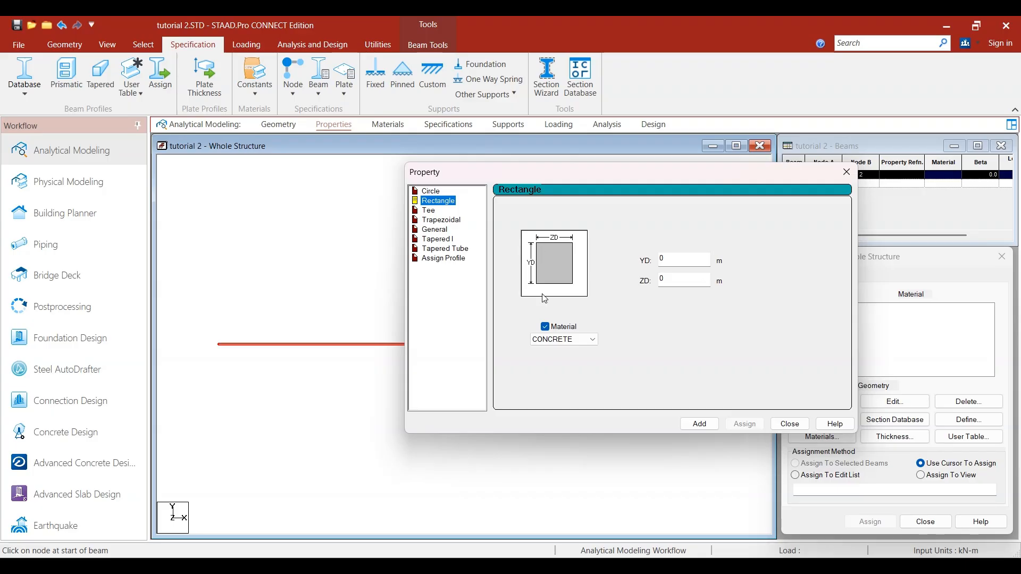
Set the rectangular section to YD 0.45 m and ZD 0.23 m in CONCRETE, and add it to the section list
{"action": "left_click", "coordinate": [687, 279]}
{"action": "type", "text": ".23"}
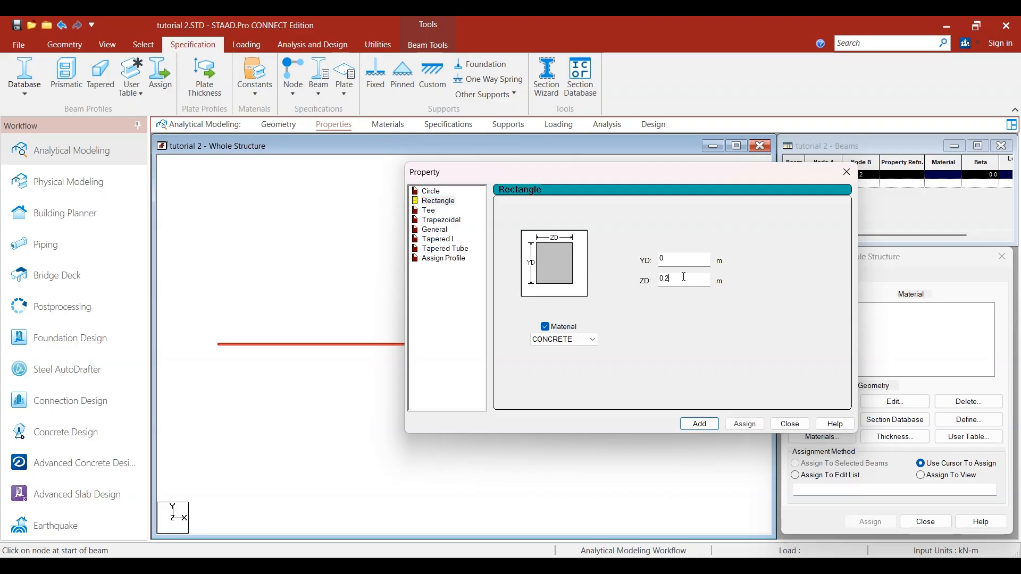
{"action": "left_click", "coordinate": [683, 261]}
{"action": "type", "text": ".45"}
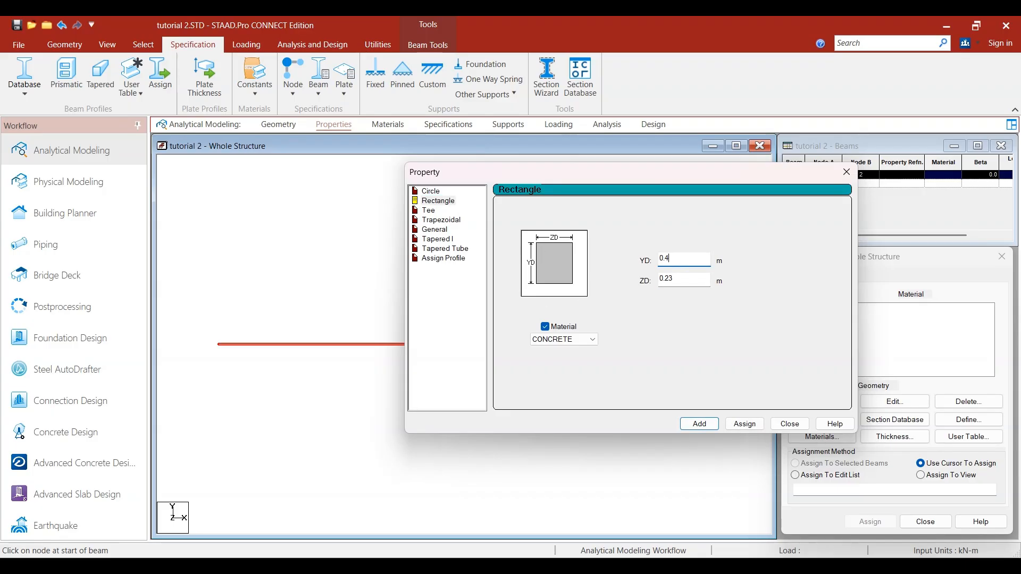
{"action": "left_click", "coordinate": [567, 340]}
{"action": "left_click", "coordinate": [569, 340]}
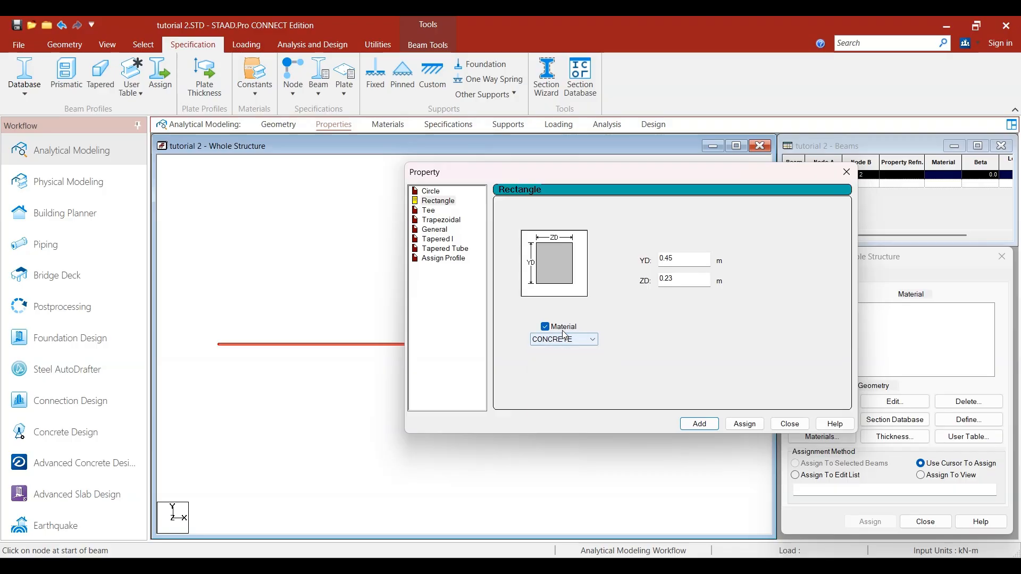
{"action": "left_click", "coordinate": [699, 424]}
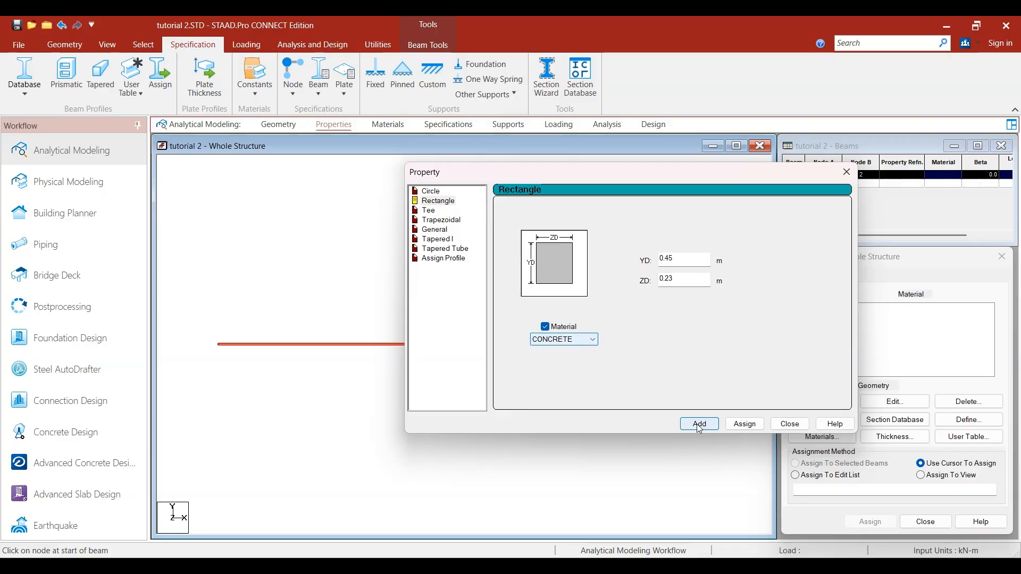
{"action": "left_click", "coordinate": [789, 424]}
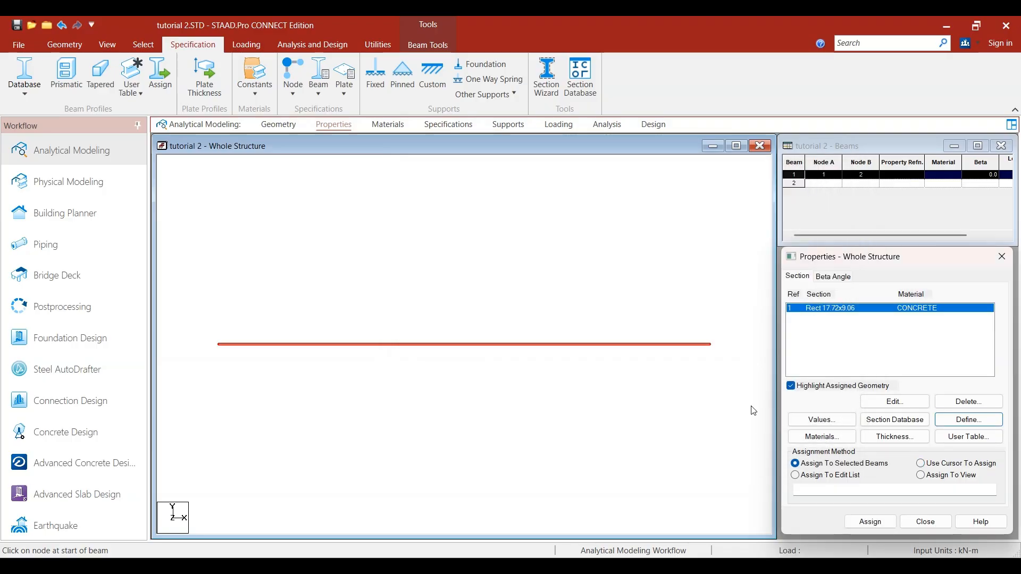
Assign the rectangular concrete section to the beam using the Assign To Selected Beams method
{"action": "left_click", "coordinate": [749, 351]}
{"action": "left_click", "coordinate": [837, 310]}
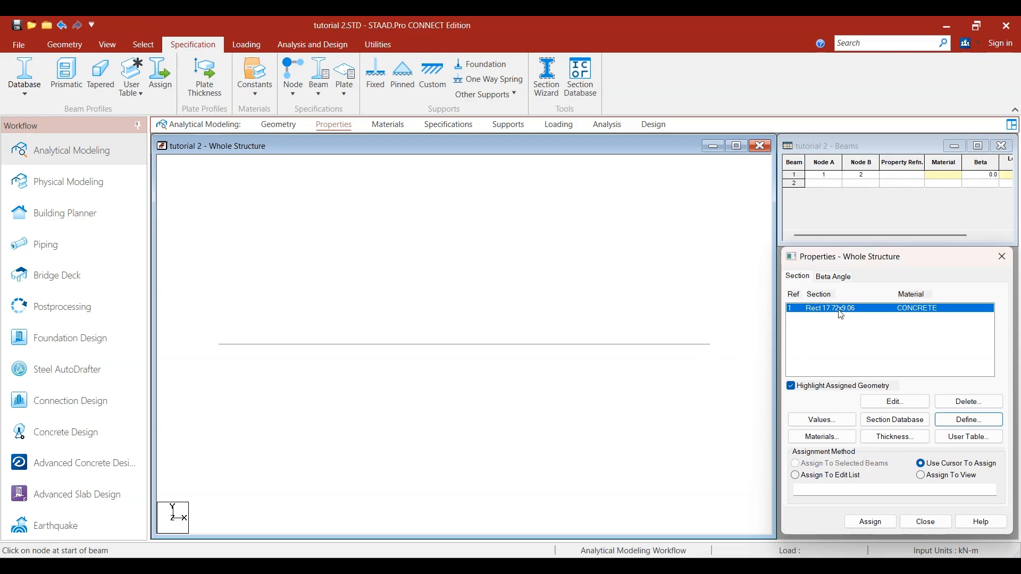
{"action": "left_click", "coordinate": [519, 351]}
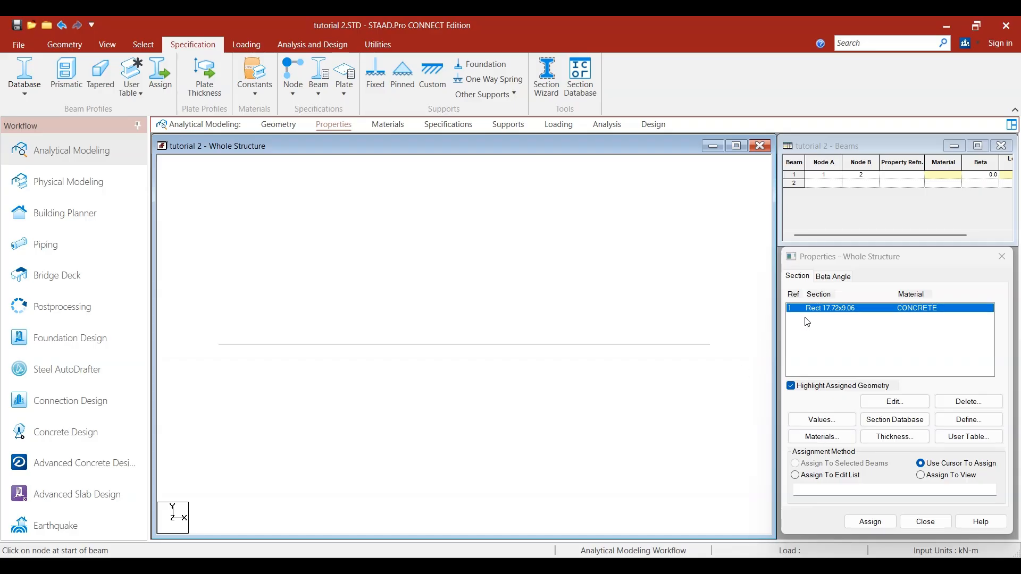
{"action": "left_click", "coordinate": [829, 313]}
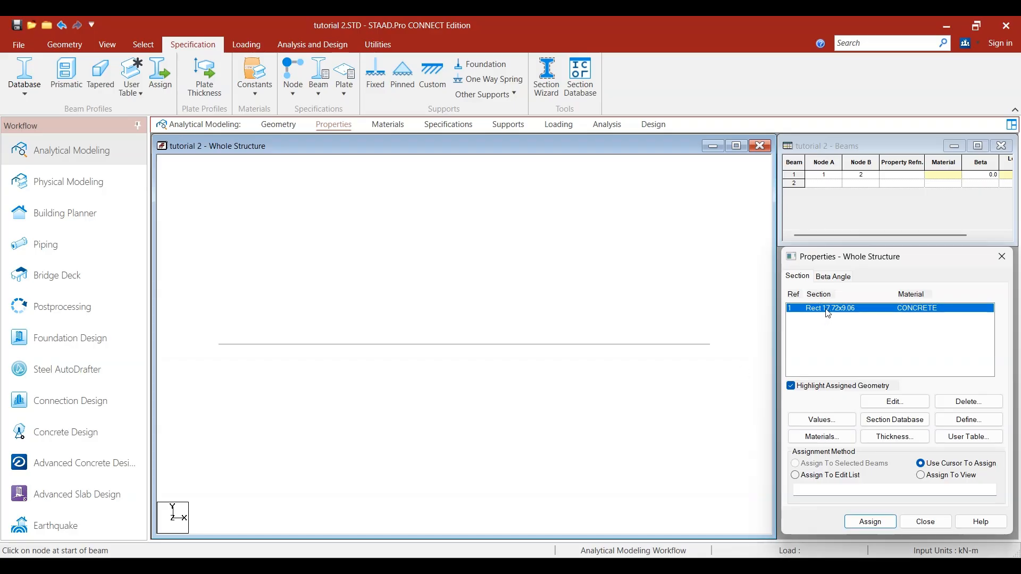
{"action": "left_click", "coordinate": [540, 346]}
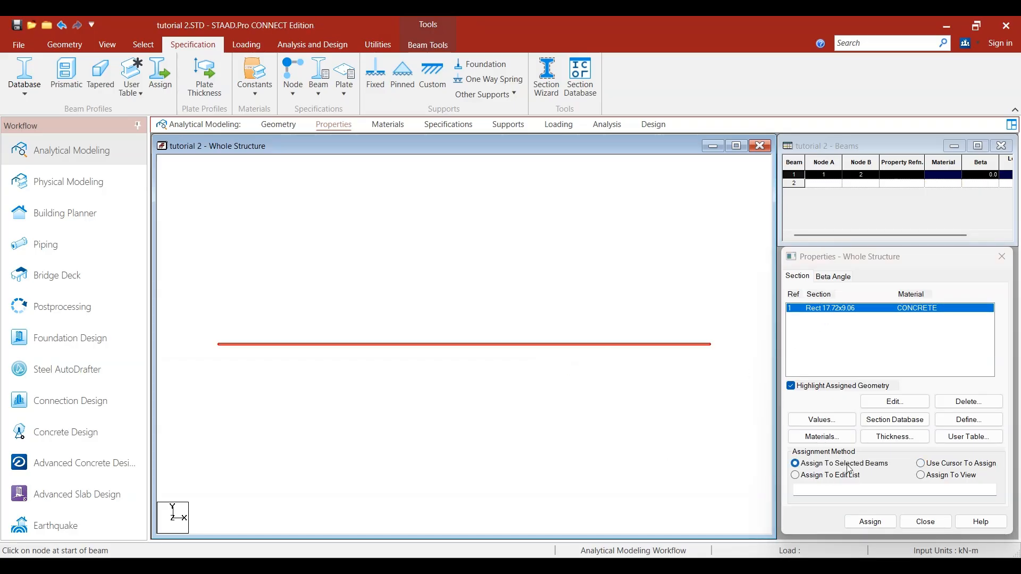
{"action": "left_click", "coordinate": [870, 521]}
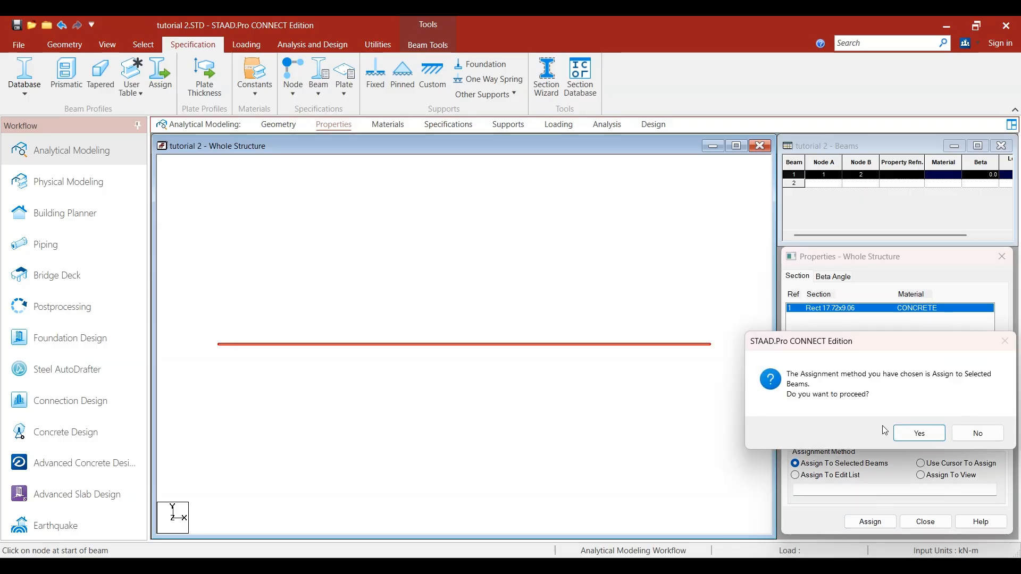
{"action": "left_click", "coordinate": [917, 443]}
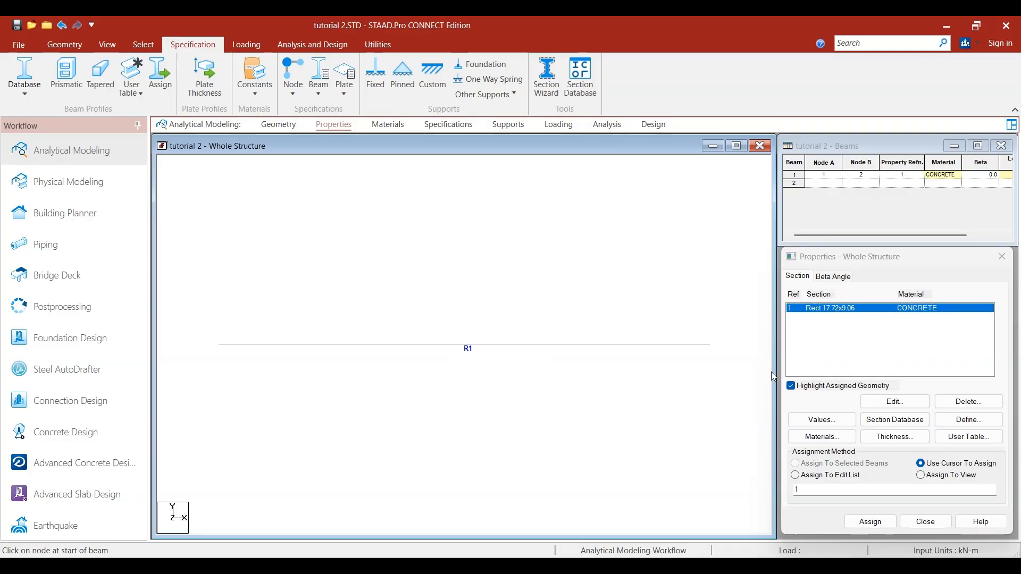
Review the assigned rectangular section's YD and ZD dimensions, then close its properties without changes
{"action": "double_click", "coordinate": [820, 312]}
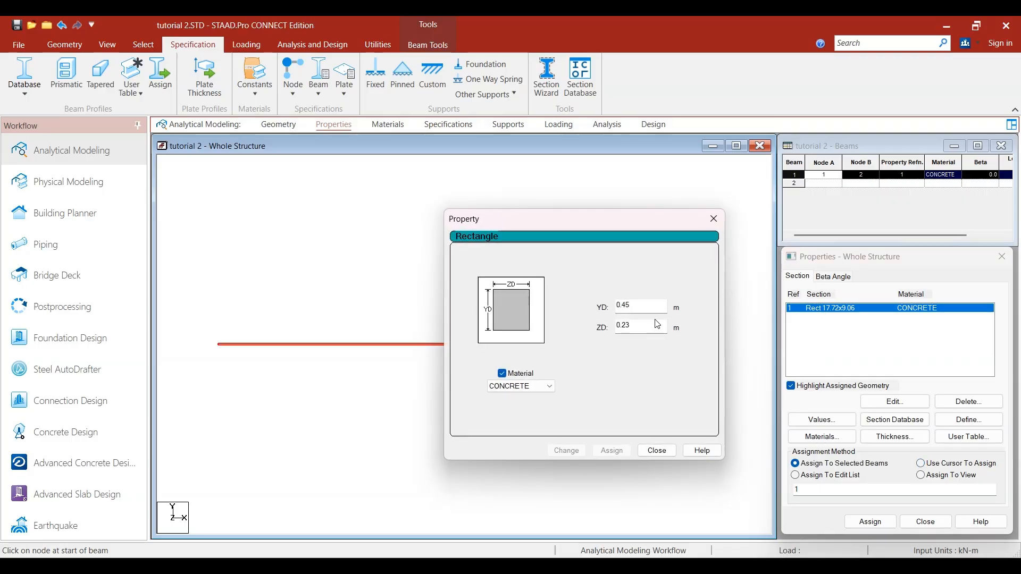
{"action": "left_click", "coordinate": [636, 329]}
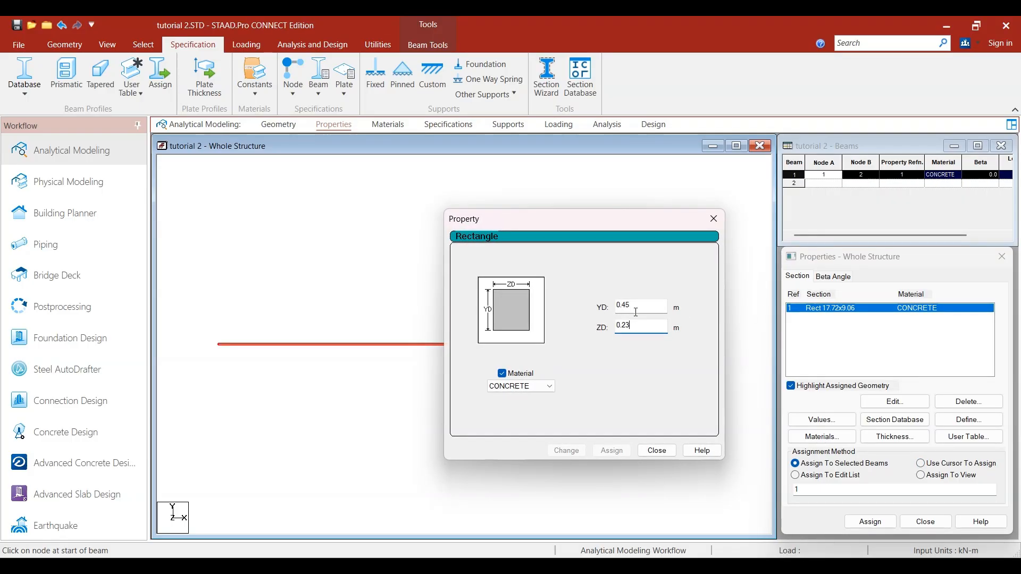
{"action": "left_click", "coordinate": [714, 219]}
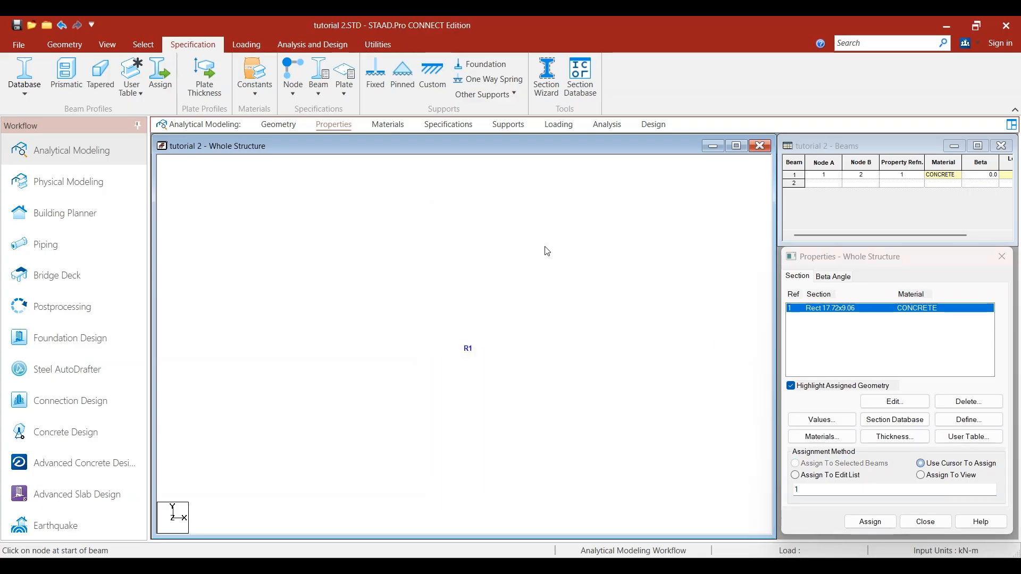
Return to the geometry page and inspect the beam's solid shape in a 3D rendered view, then close the rendering
{"action": "left_click", "coordinate": [64, 46]}
{"action": "left_click", "coordinate": [278, 127]}
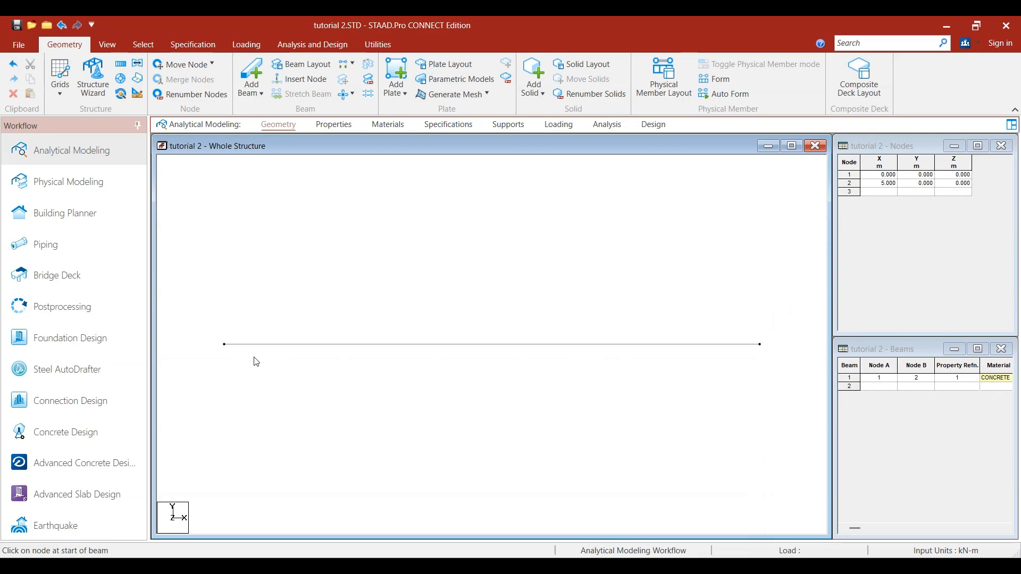
{"action": "left_click", "coordinate": [328, 345]}
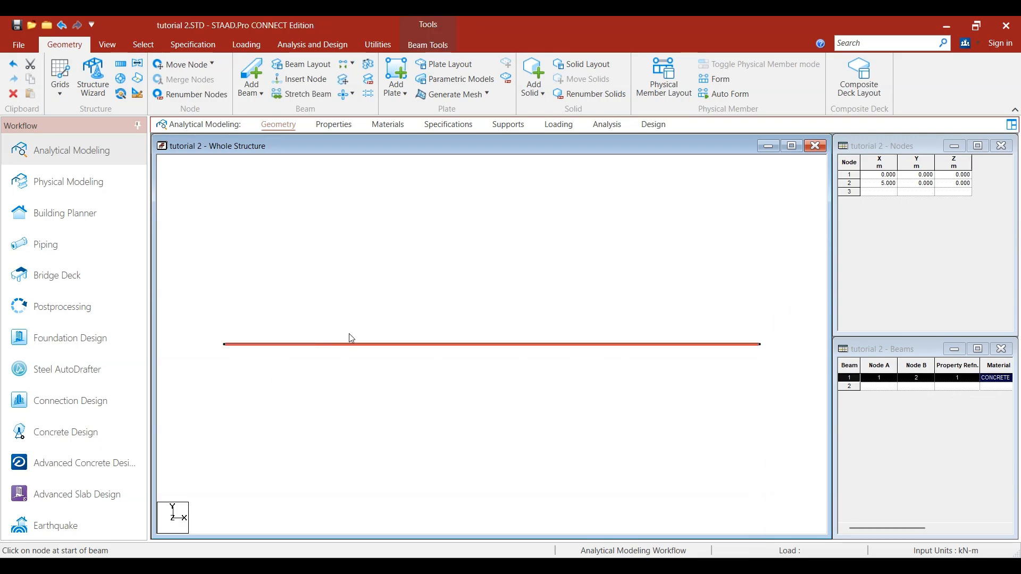
{"action": "left_click", "coordinate": [374, 298]}
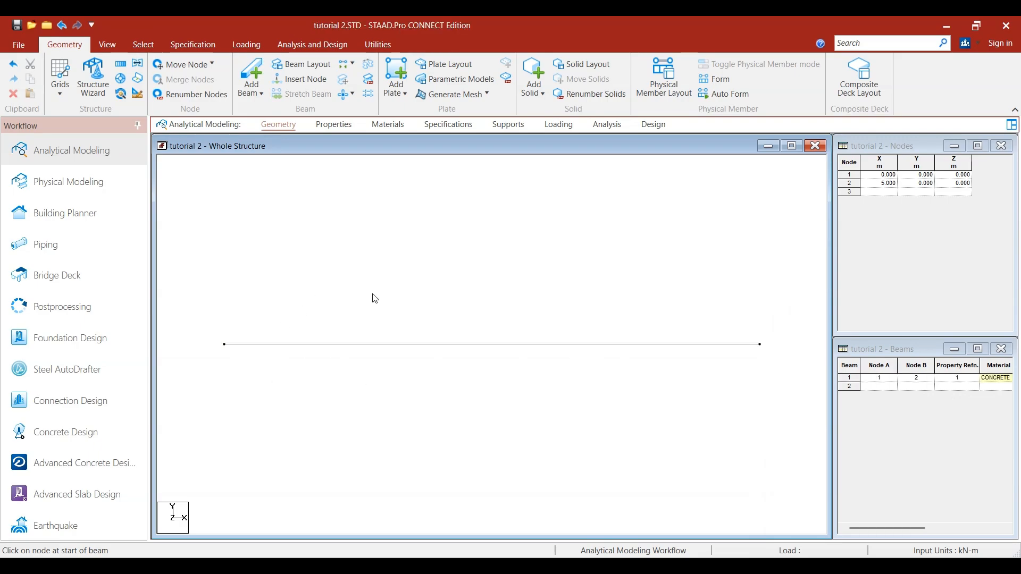
{"action": "left_click", "coordinate": [109, 45]}
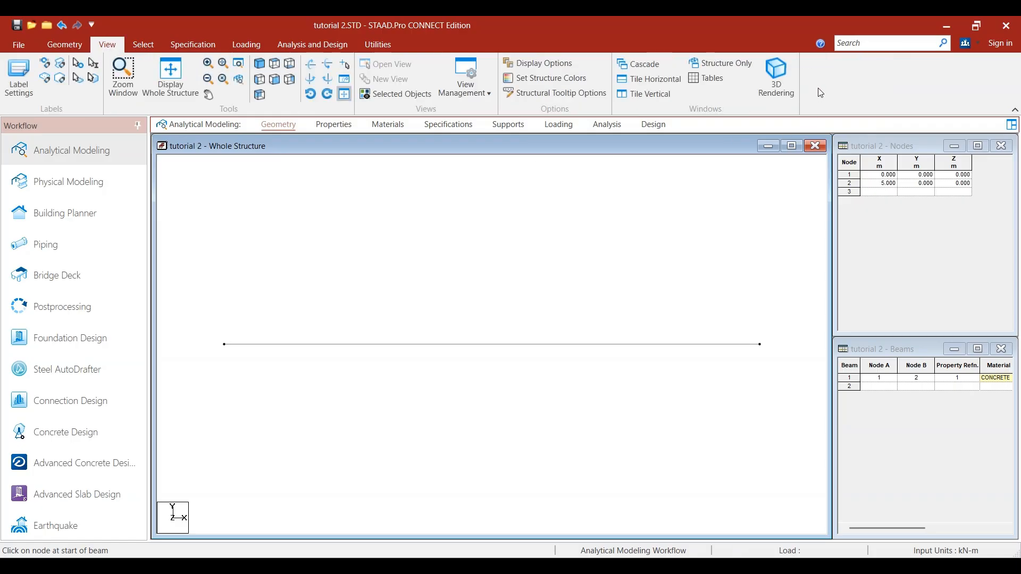
{"action": "left_click", "coordinate": [779, 85]}
{"action": "left_click", "coordinate": [627, 426]}
{"action": "scroll", "coordinate": [588, 448], "scroll_direction": "up", "scroll_amount": 10}
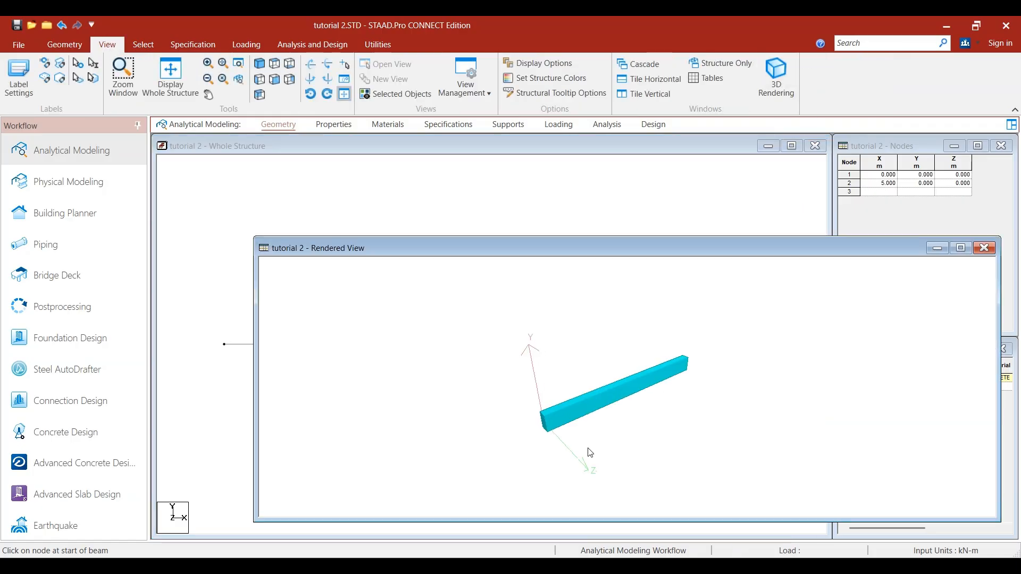
{"action": "left_click_drag", "start_coordinate": [534, 482], "coordinate": [510, 446]}
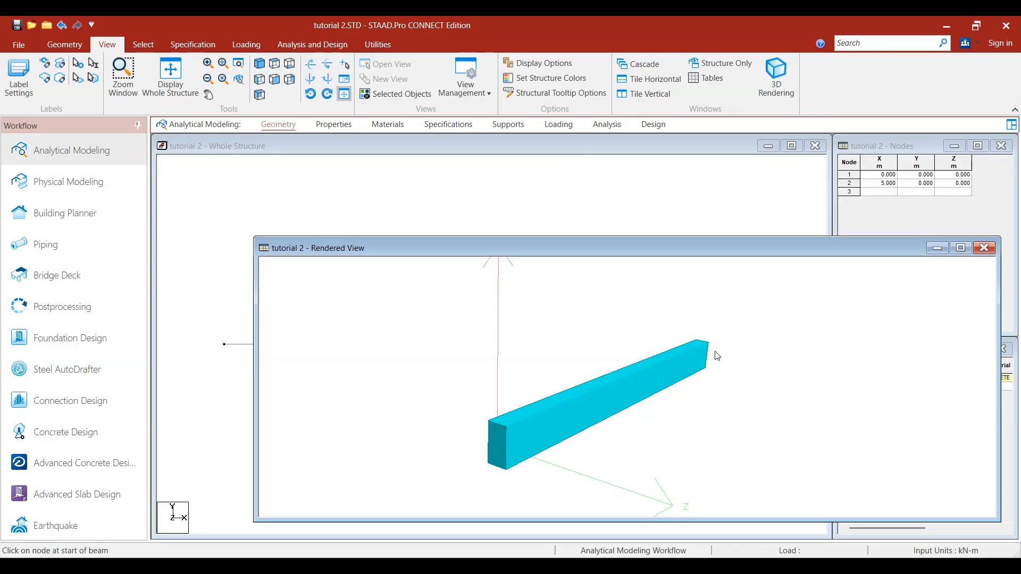
{"action": "left_click", "coordinate": [984, 249]}
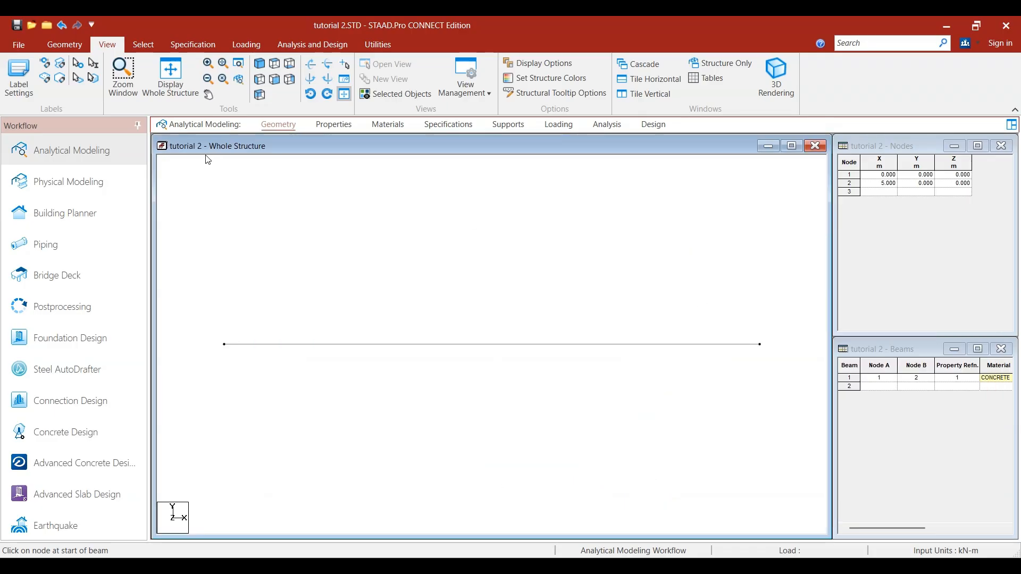
Review the beam's assigned section and material, and look over the materials and specifications pages
{"action": "left_click", "coordinate": [143, 44]}
{"action": "left_click", "coordinate": [107, 44]}
{"action": "left_click", "coordinate": [335, 126]}
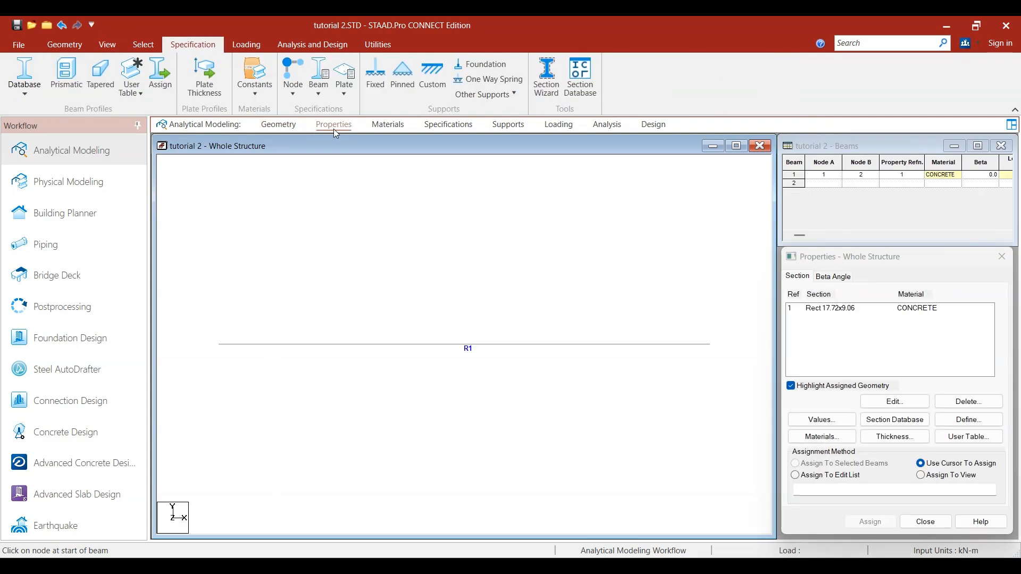
{"action": "left_click", "coordinate": [381, 127]}
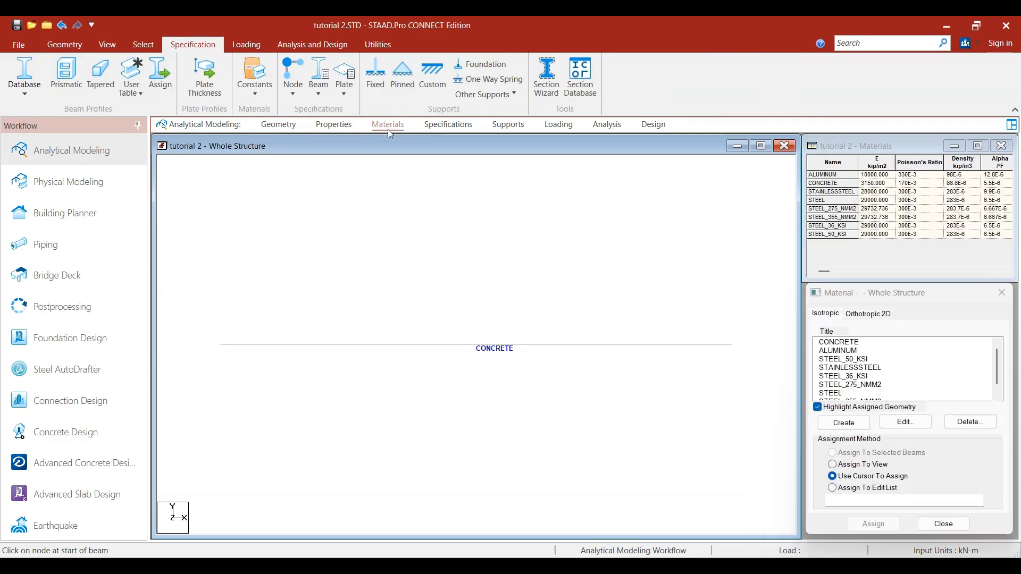
{"action": "left_click", "coordinate": [326, 127]}
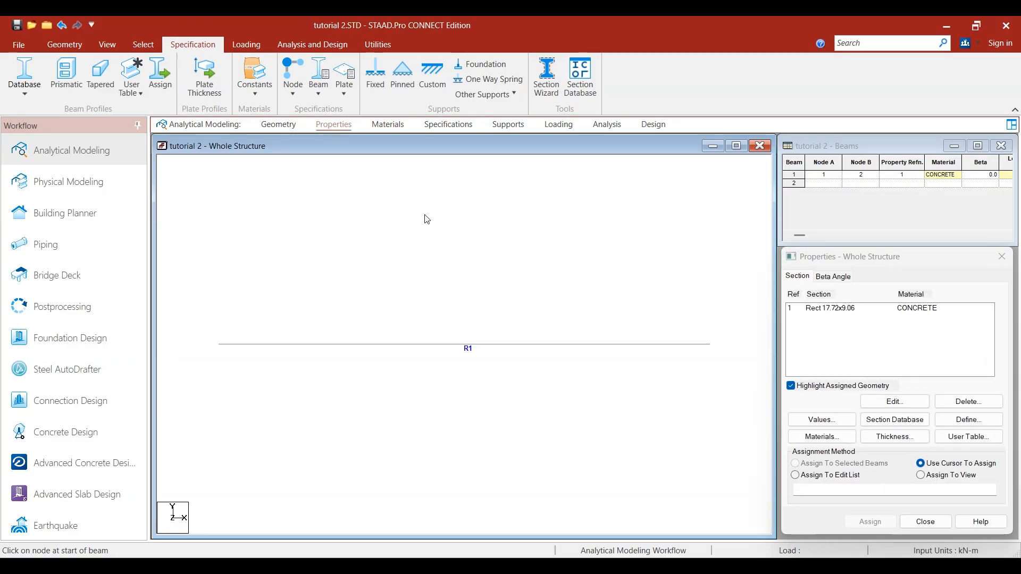
{"action": "double_click", "coordinate": [819, 309]}
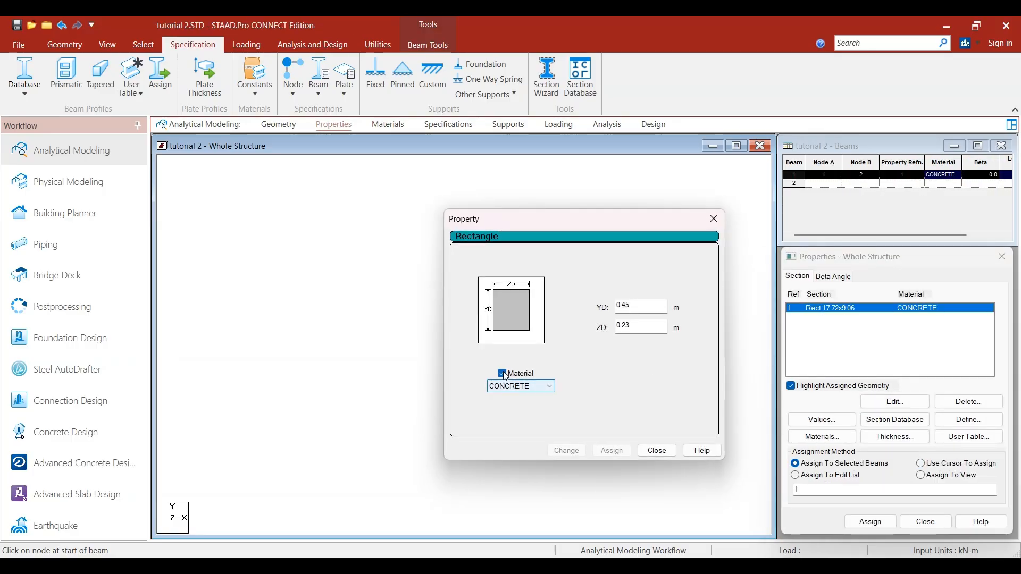
{"action": "left_click", "coordinate": [657, 451]}
{"action": "left_click", "coordinate": [381, 128]}
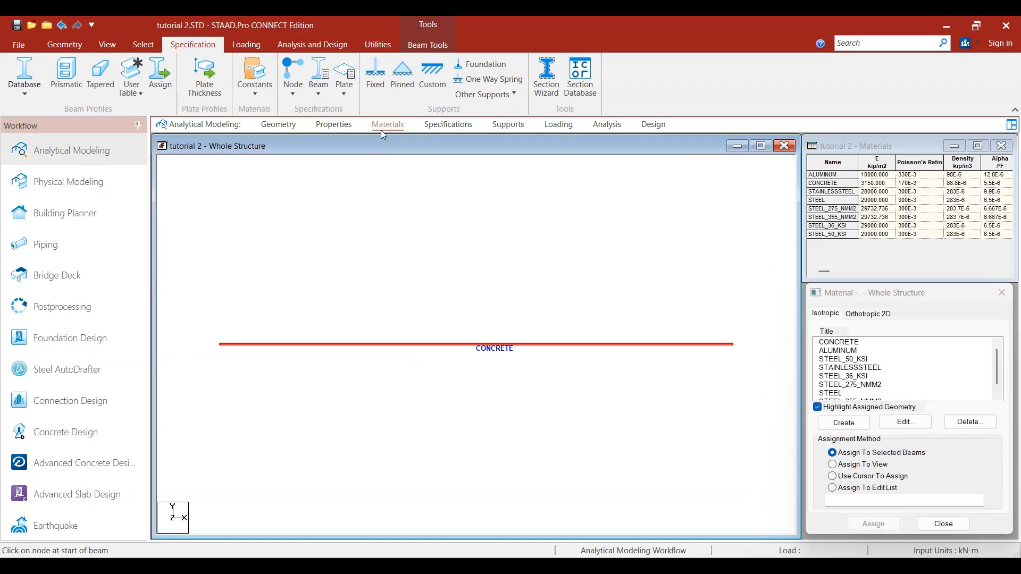
{"action": "left_click", "coordinate": [448, 124]}
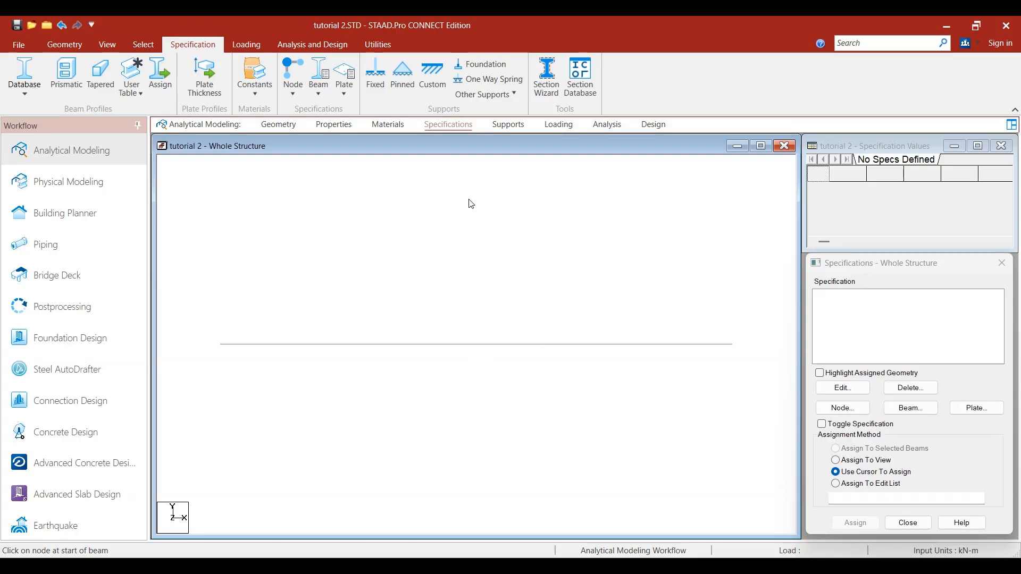
Compare the Fixed and Pinned support restraints, and add a Fixed support to the supports list
{"action": "left_click", "coordinate": [507, 128]}
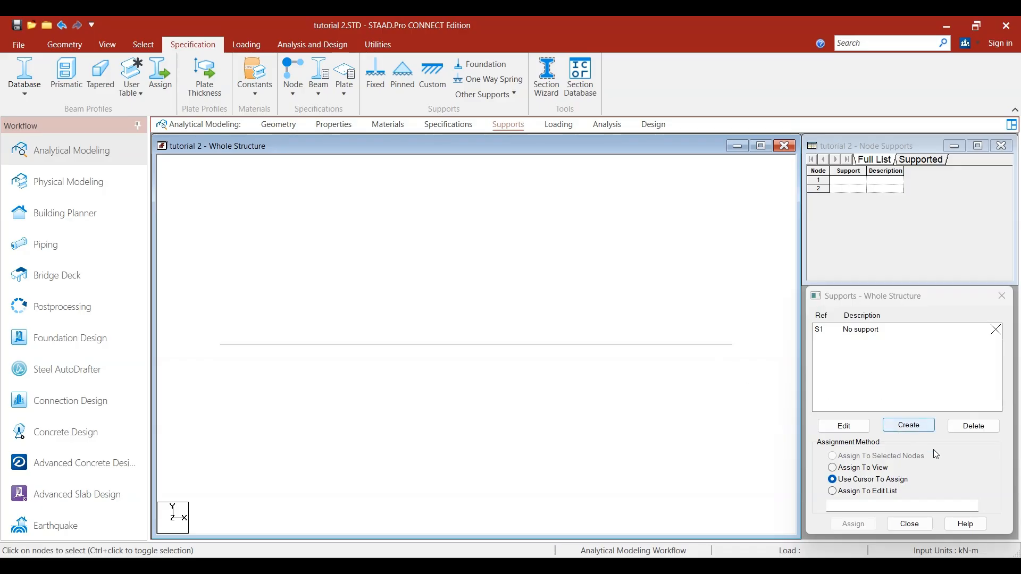
{"action": "left_click", "coordinate": [908, 428]}
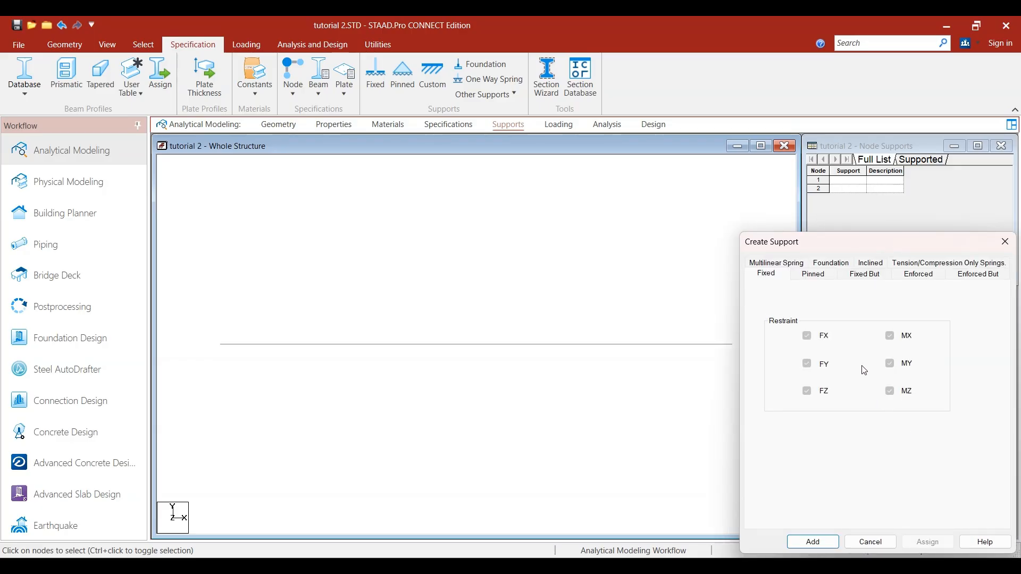
{"action": "left_click", "coordinate": [813, 274]}
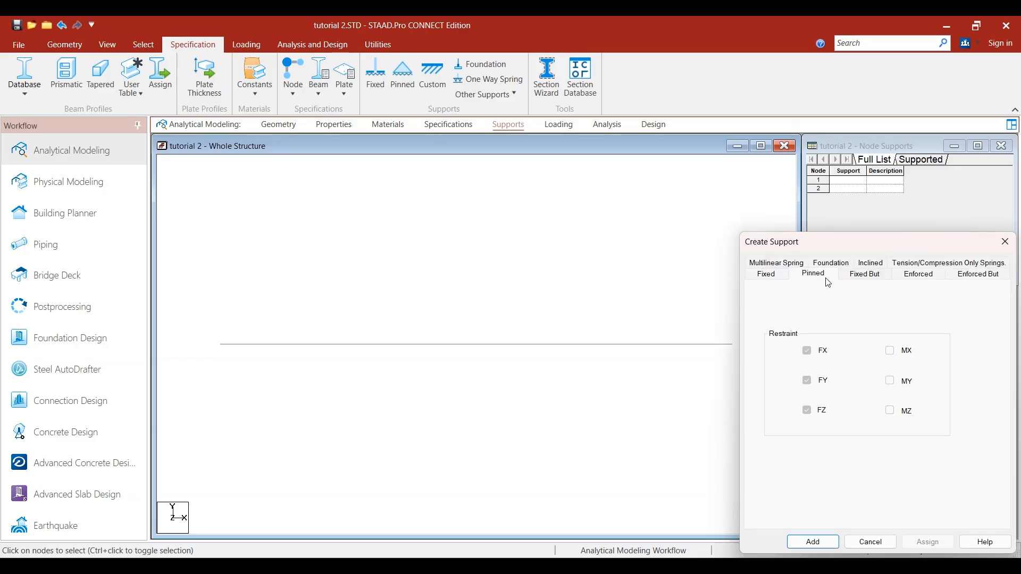
{"action": "left_click", "coordinate": [772, 281]}
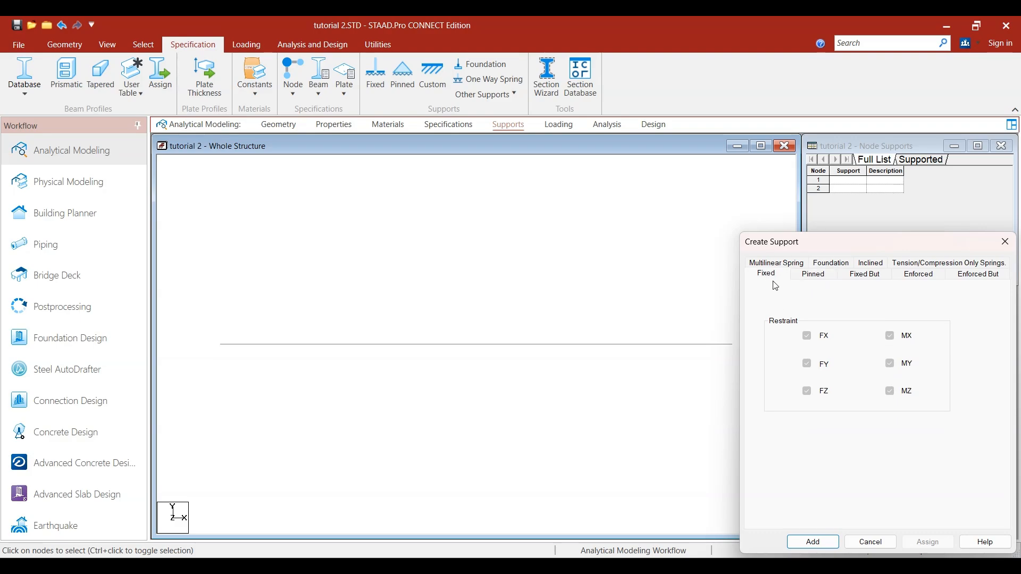
{"action": "left_click", "coordinate": [806, 541]}
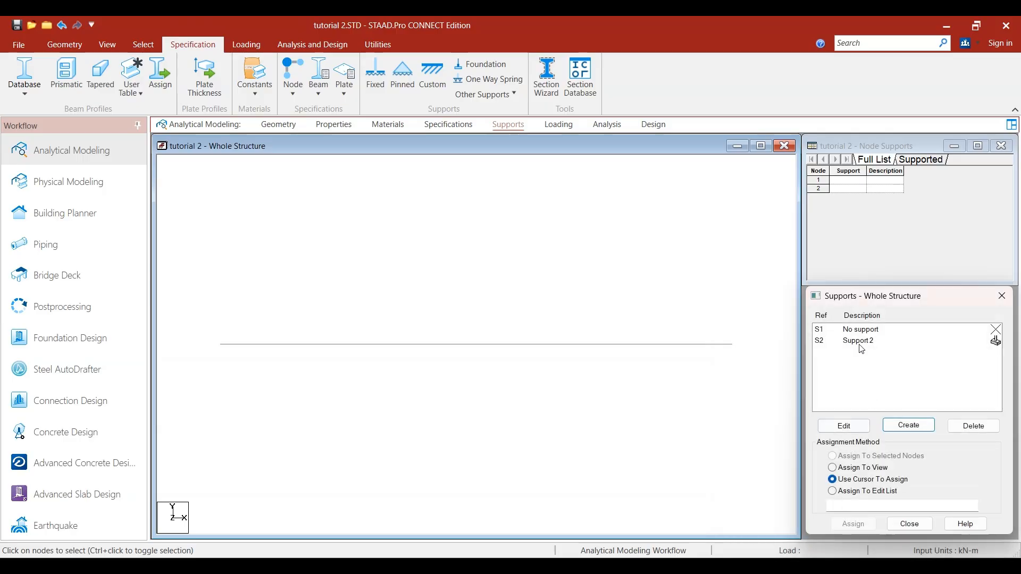
Assign the fixed support to nodes 1 and 2 at the beam's ends using Assign To Selected Nodes
{"action": "left_click", "coordinate": [891, 341]}
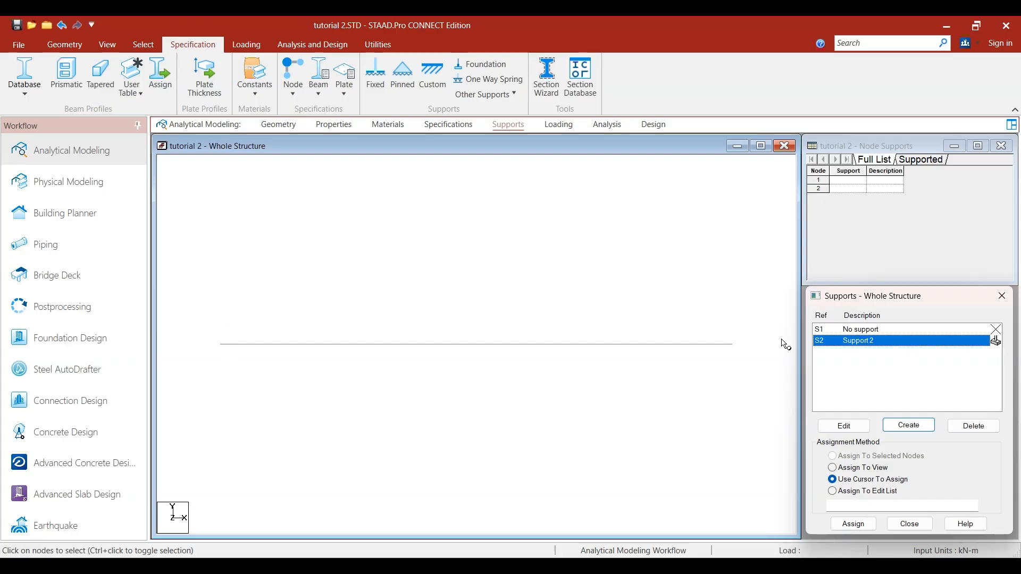
{"action": "left_click", "coordinate": [220, 344]}
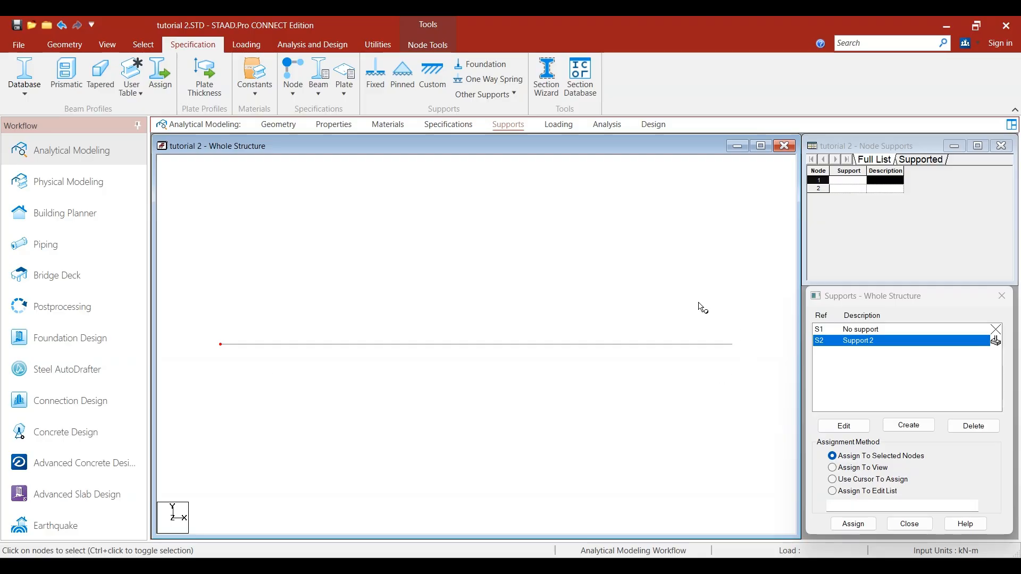
{"action": "left_click_drag", "start_coordinate": [702, 307], "coordinate": [757, 390]}
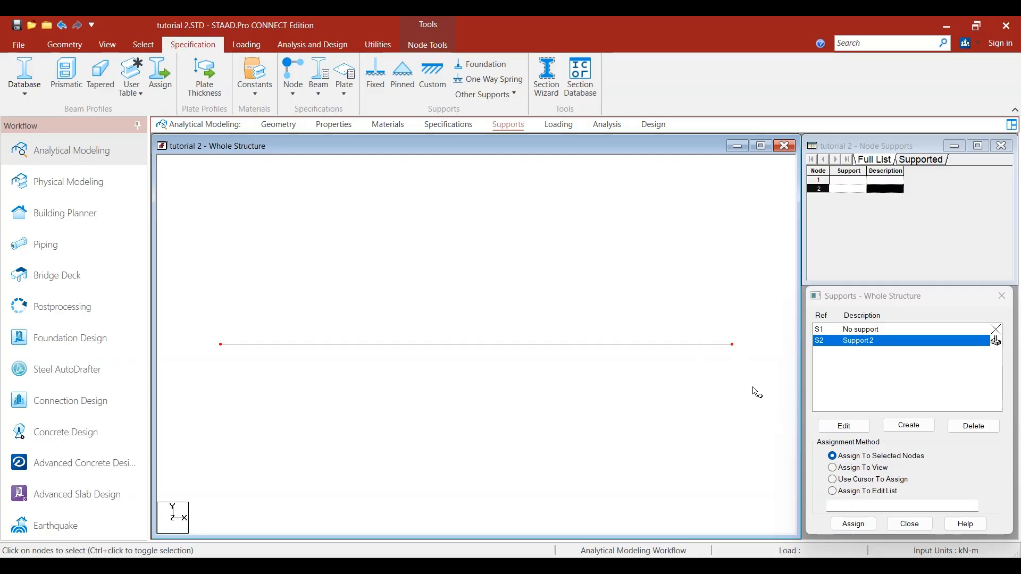
{"action": "left_click", "coordinate": [883, 459]}
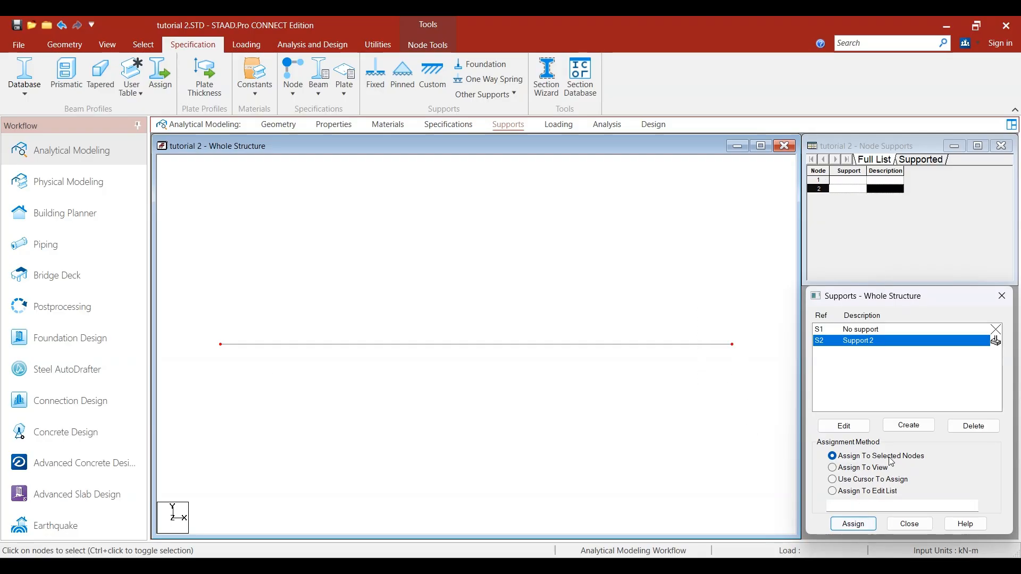
{"action": "left_click", "coordinate": [853, 524]}
{"action": "left_click", "coordinate": [913, 448]}
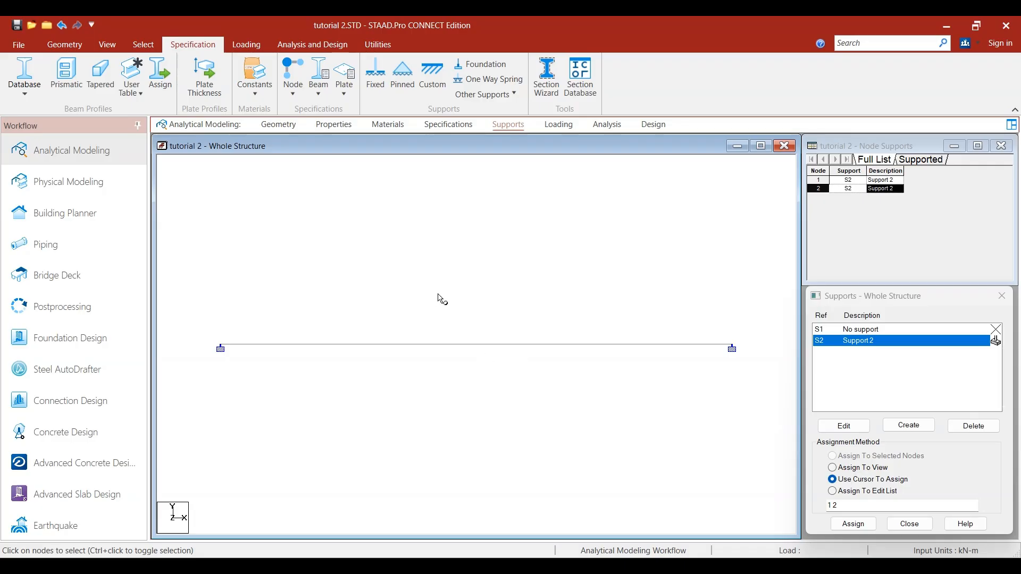
Open the loading page, expand the load Definitions and look at the Seismic Definitions entry
{"action": "left_click", "coordinate": [556, 131]}
{"action": "left_click", "coordinate": [797, 161]}
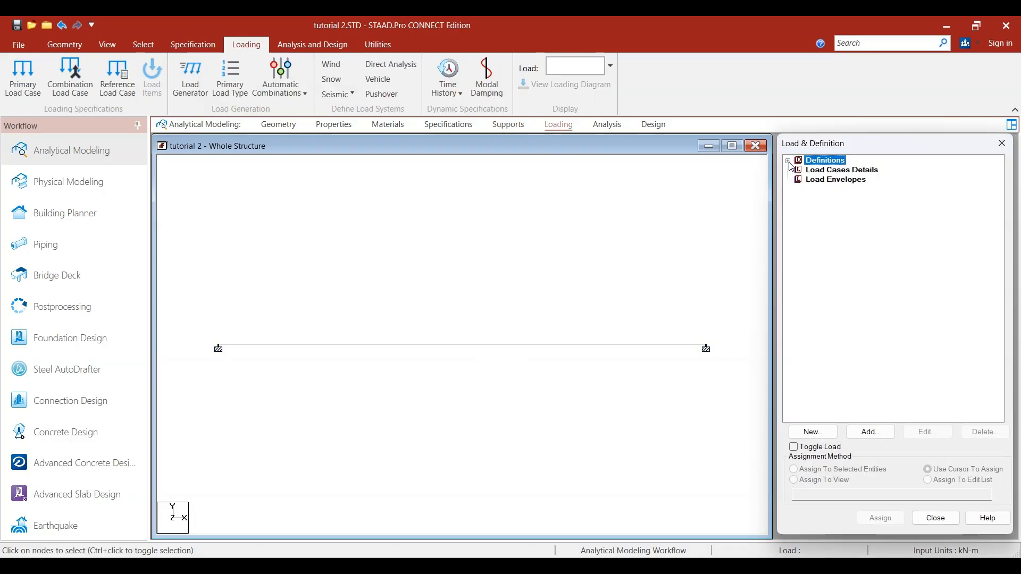
{"action": "left_click", "coordinate": [789, 161]}
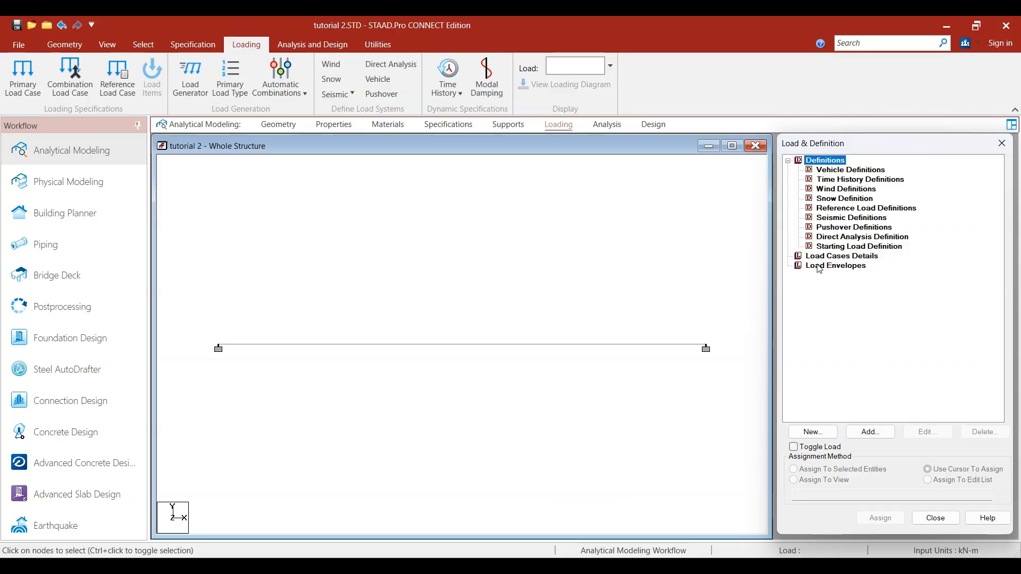
{"action": "left_click", "coordinate": [849, 220]}
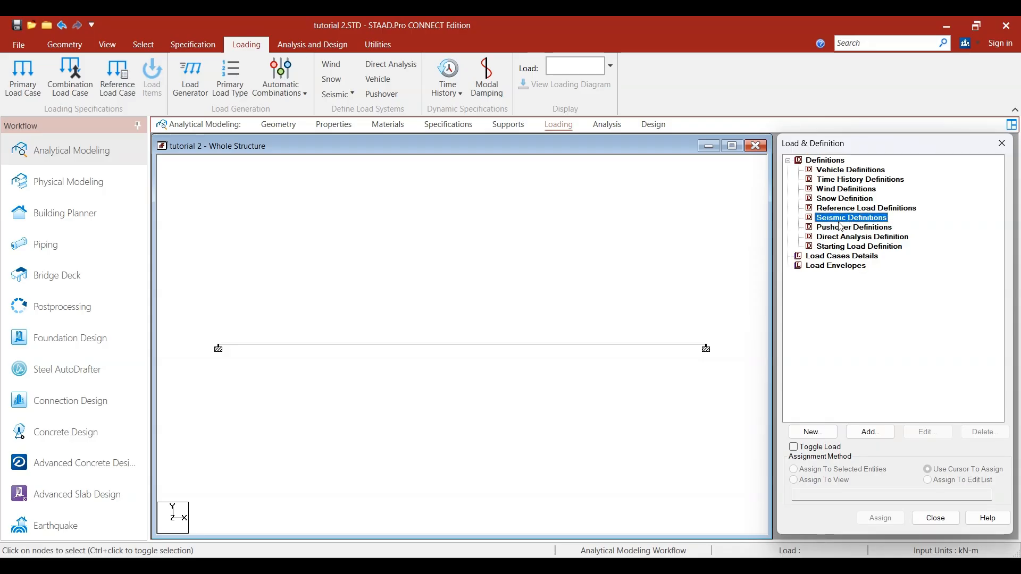
Look through the Wind, Time History, Pushover and Seismic entries in the load definitions
{"action": "left_click", "coordinate": [839, 190]}
{"action": "left_click", "coordinate": [832, 219]}
{"action": "left_click", "coordinate": [831, 191]}
{"action": "left_click", "coordinate": [833, 219]}
{"action": "left_click", "coordinate": [835, 181]}
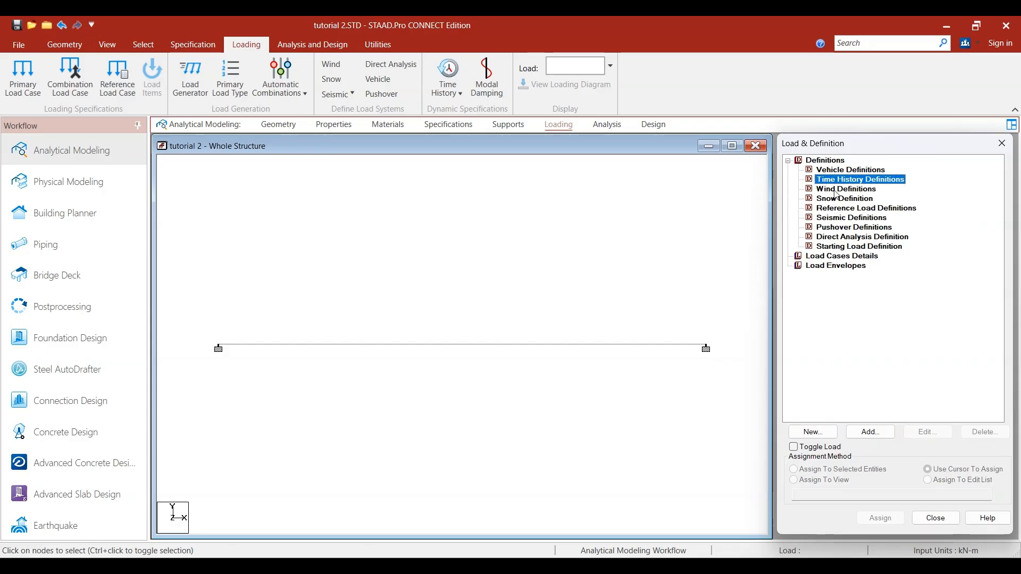
{"action": "left_click", "coordinate": [851, 228]}
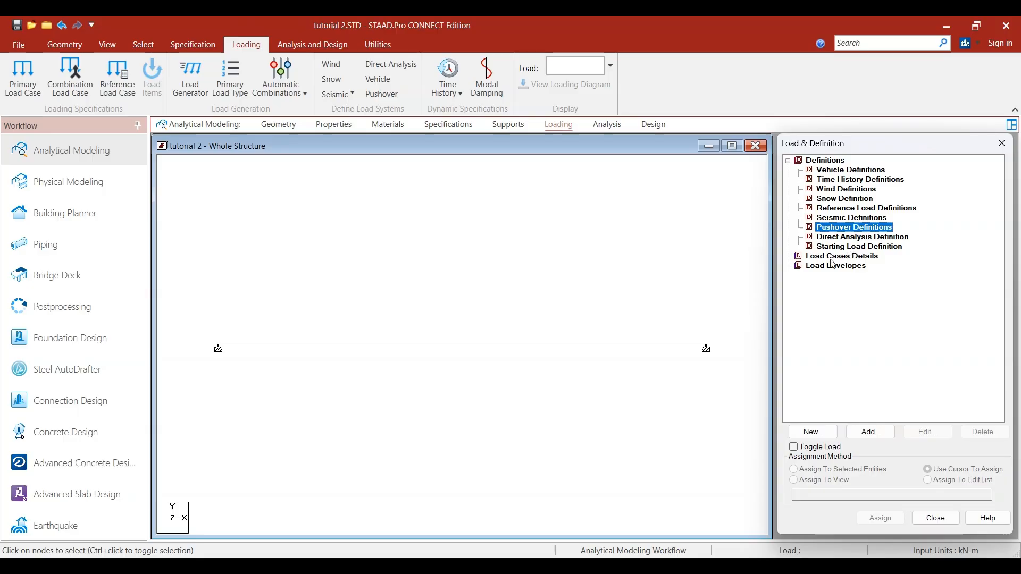
{"action": "left_click", "coordinate": [834, 191]}
{"action": "left_click", "coordinate": [844, 219]}
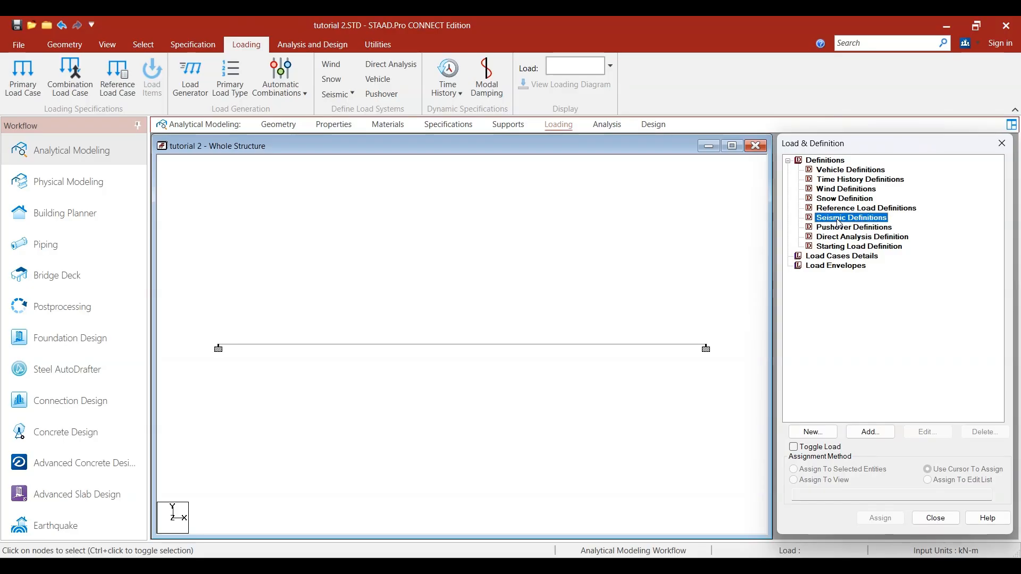
Start a new primary load case under Load Cases Details and set its loading type to Dead
{"action": "left_click", "coordinate": [834, 257]}
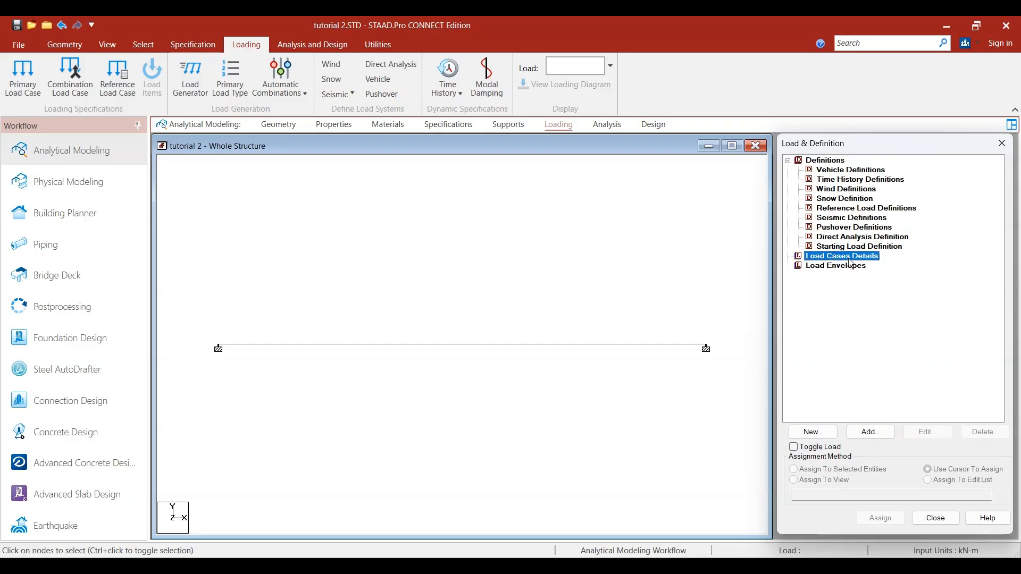
{"action": "left_click", "coordinate": [886, 432]}
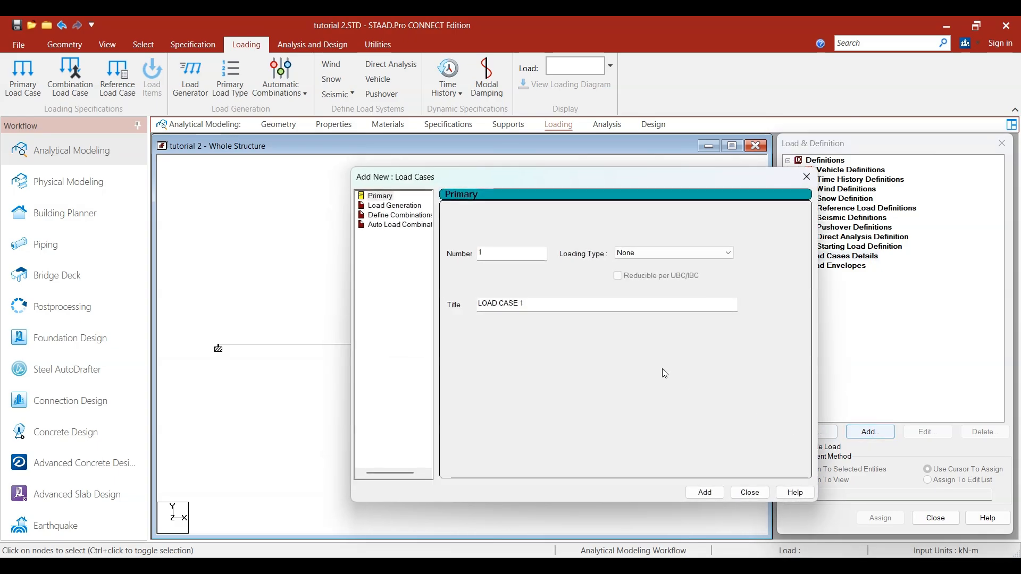
{"action": "left_click", "coordinate": [654, 260]}
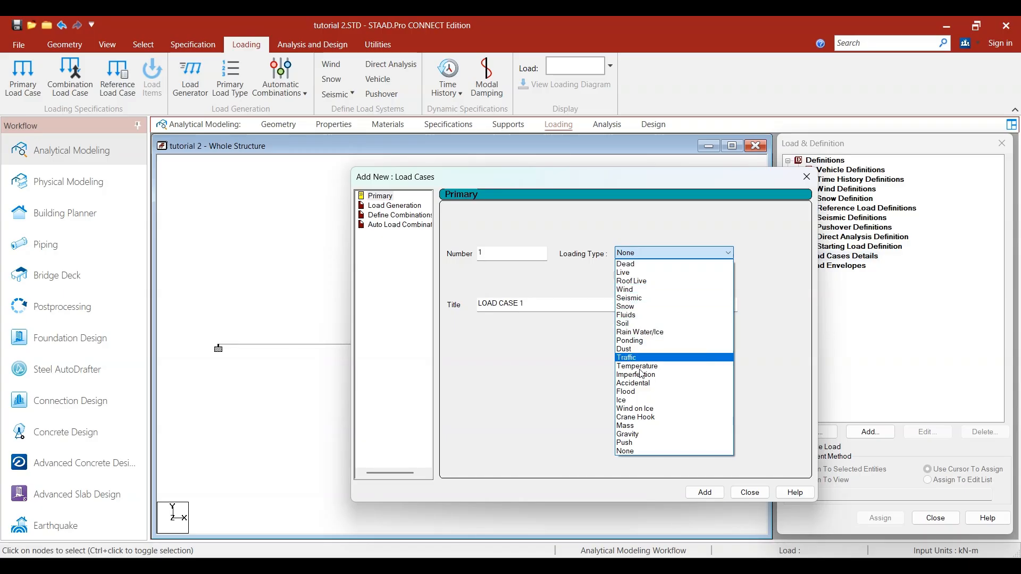
{"action": "left_click", "coordinate": [597, 404]}
{"action": "left_click", "coordinate": [644, 253]}
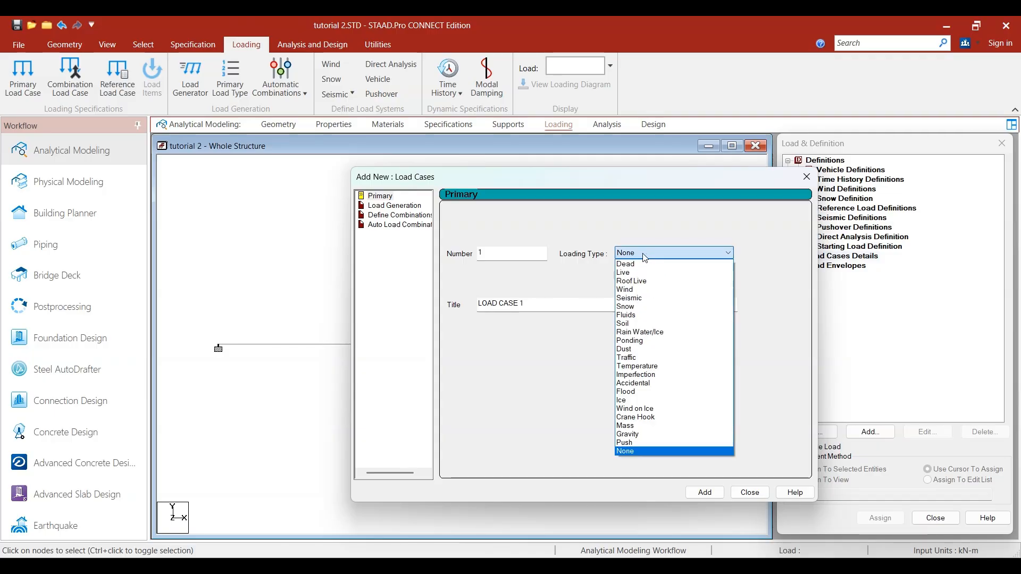
{"action": "left_click", "coordinate": [632, 264]}
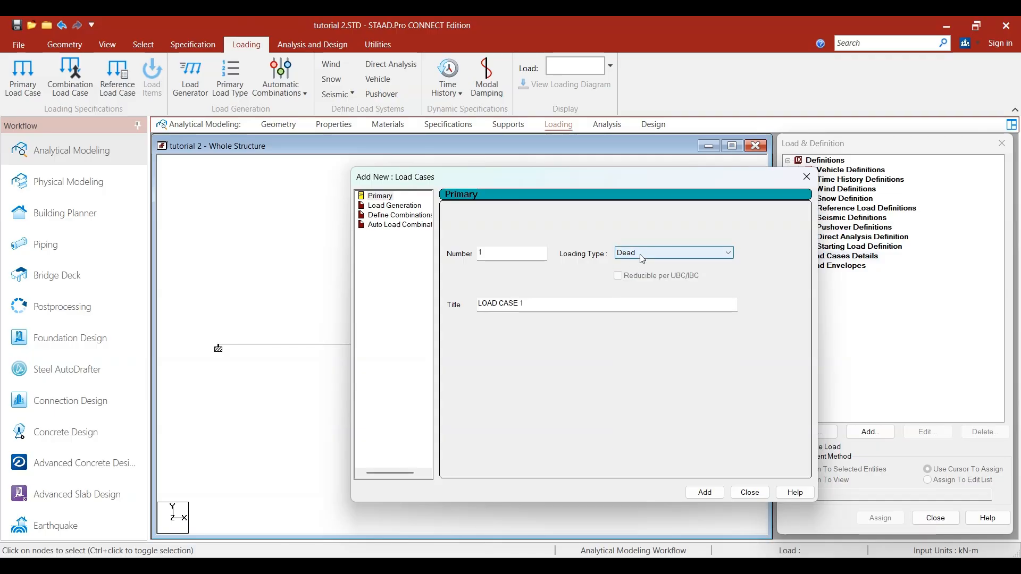
Title the load case "DEAD load", add it to the load cases and finish adding cases
{"action": "left_click_drag", "start_coordinate": [546, 305], "coordinate": [442, 304]}
{"action": "type", "text": "D"}
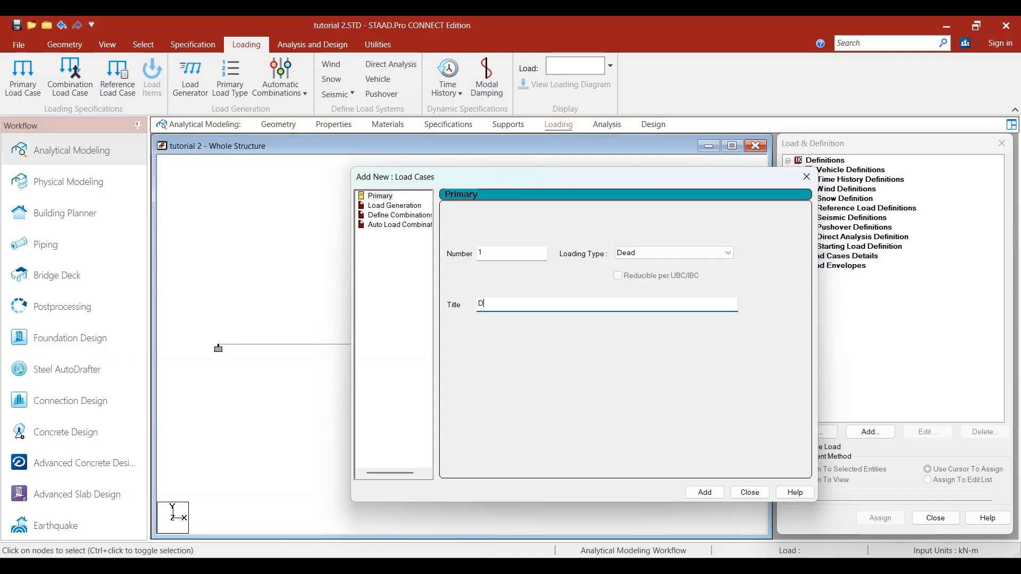
{"action": "type", "text": "EAD load"}
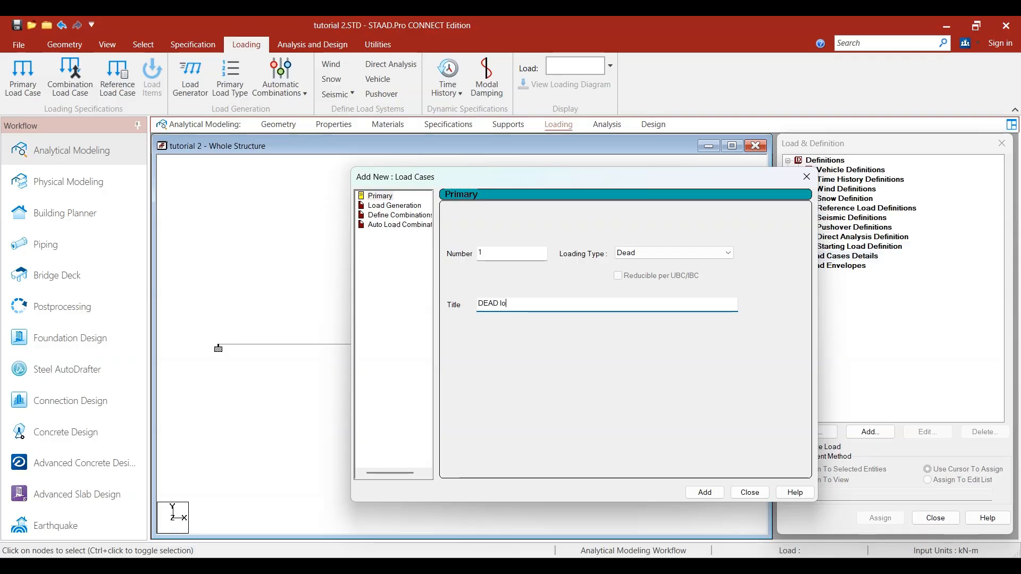
{"action": "left_click", "coordinate": [704, 492]}
{"action": "left_click_drag", "start_coordinate": [766, 181], "coordinate": [614, 148]}
{"action": "left_click", "coordinate": [826, 268]}
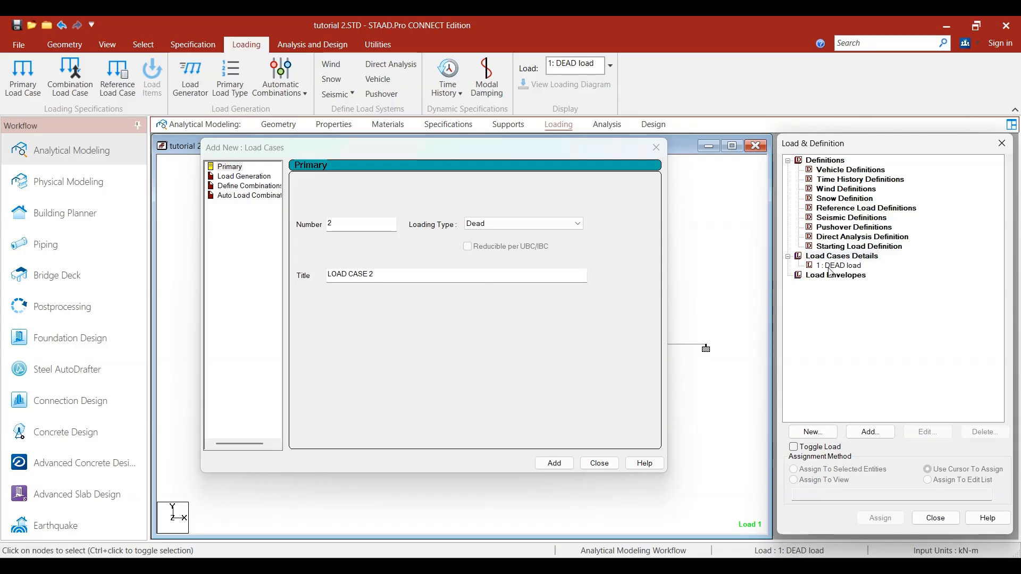
{"action": "left_click", "coordinate": [847, 148]}
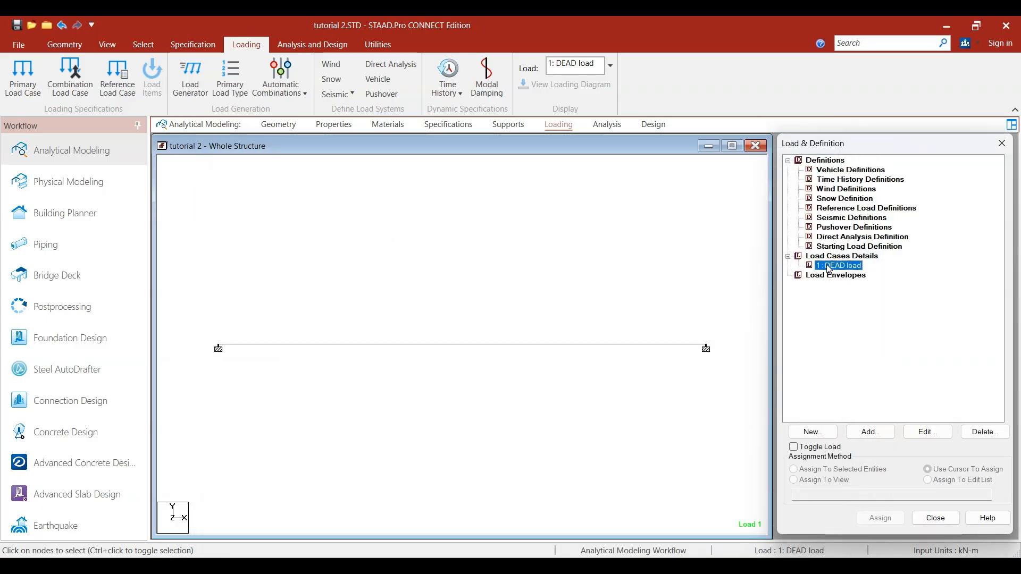
Start adding a load item to the DEAD load case and choose Uniform Force from the member loads
{"action": "left_click", "coordinate": [854, 433]}
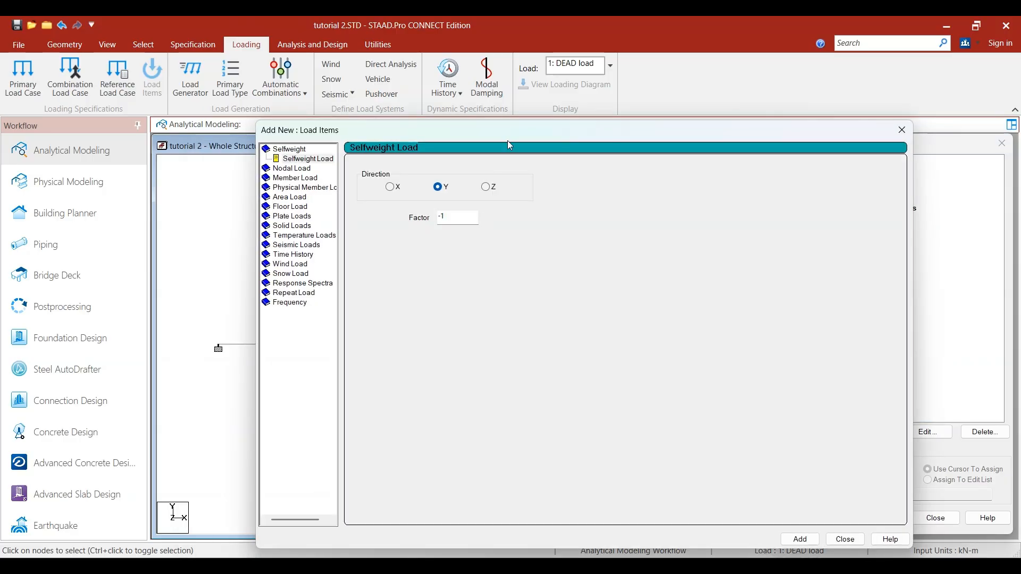
{"action": "left_click_drag", "start_coordinate": [559, 136], "coordinate": [862, 95]}
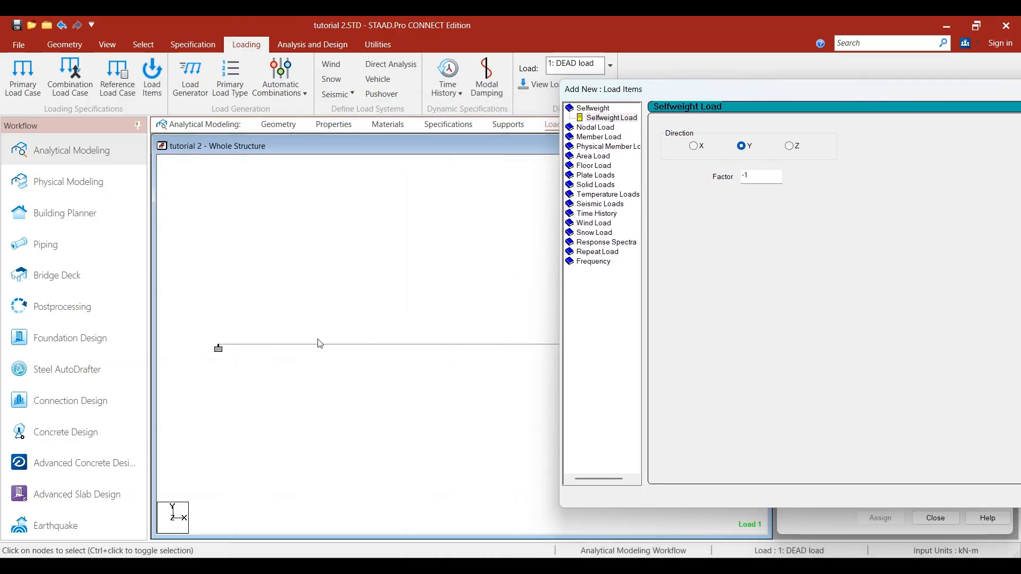
{"action": "left_click_drag", "start_coordinate": [645, 92], "coordinate": [824, 141]}
{"action": "middle_click_drag", "start_coordinate": [518, 284], "coordinate": [462, 274]}
{"action": "left_click_drag", "start_coordinate": [838, 141], "coordinate": [753, 114]}
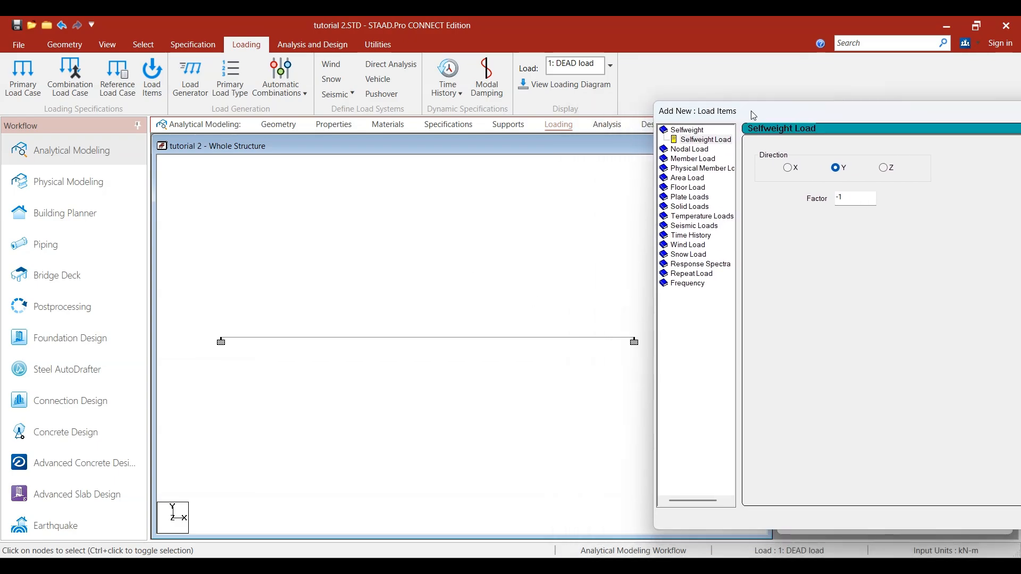
{"action": "left_click", "coordinate": [691, 159]}
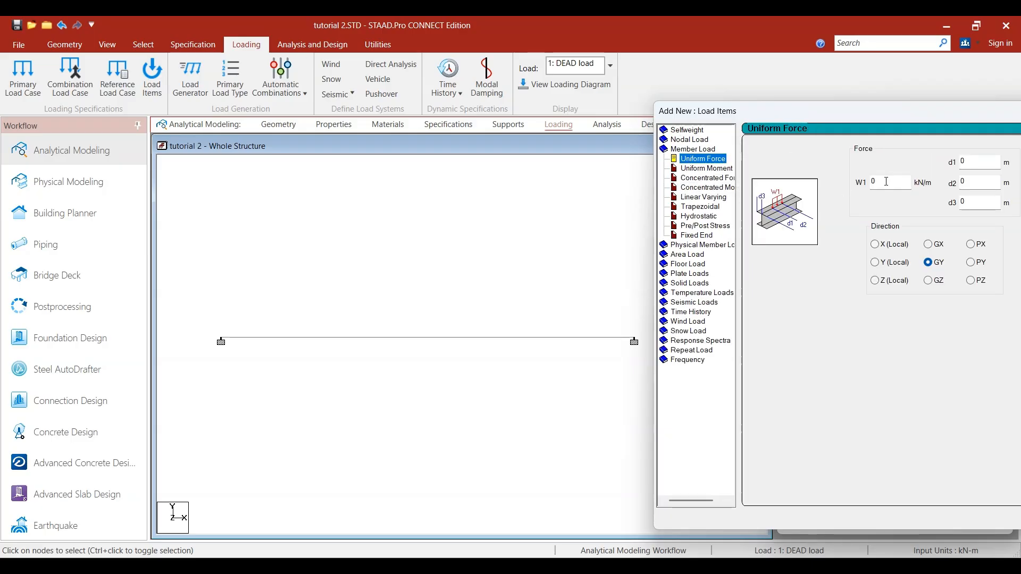
{"action": "double_click", "coordinate": [888, 181]}
{"action": "double_click", "coordinate": [684, 149]}
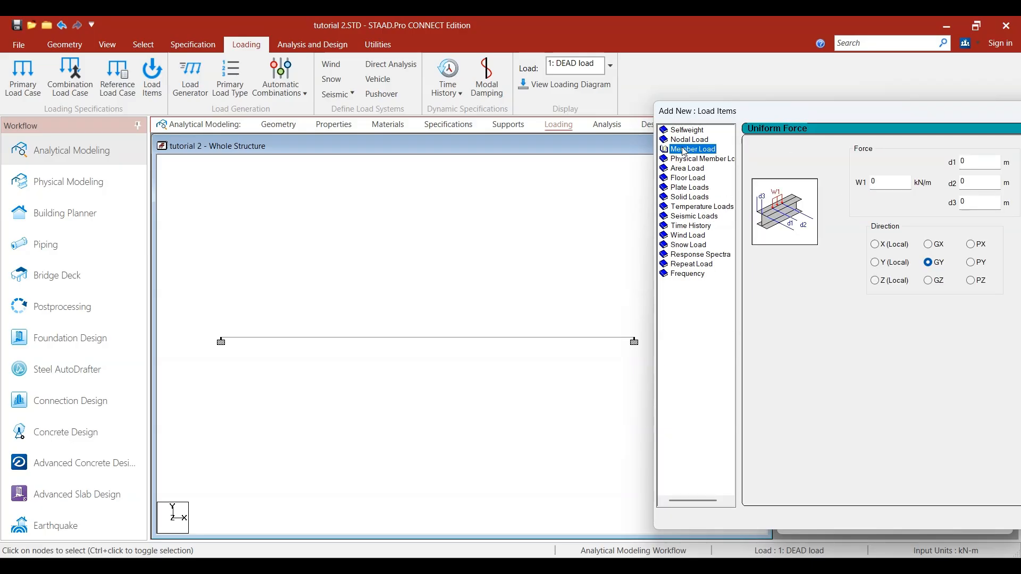
{"action": "double_click", "coordinate": [684, 150]}
{"action": "left_click", "coordinate": [702, 160]}
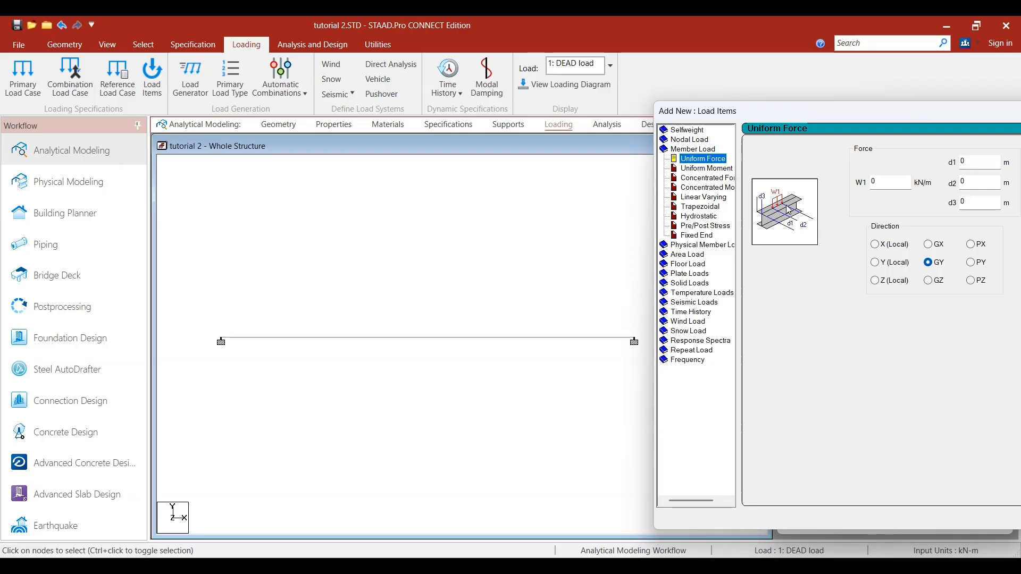
Add a uniform force with W1 of -20 kN/m in the GY direction to the DEAD load case
{"action": "left_click_drag", "start_coordinate": [893, 184], "coordinate": [837, 183]}
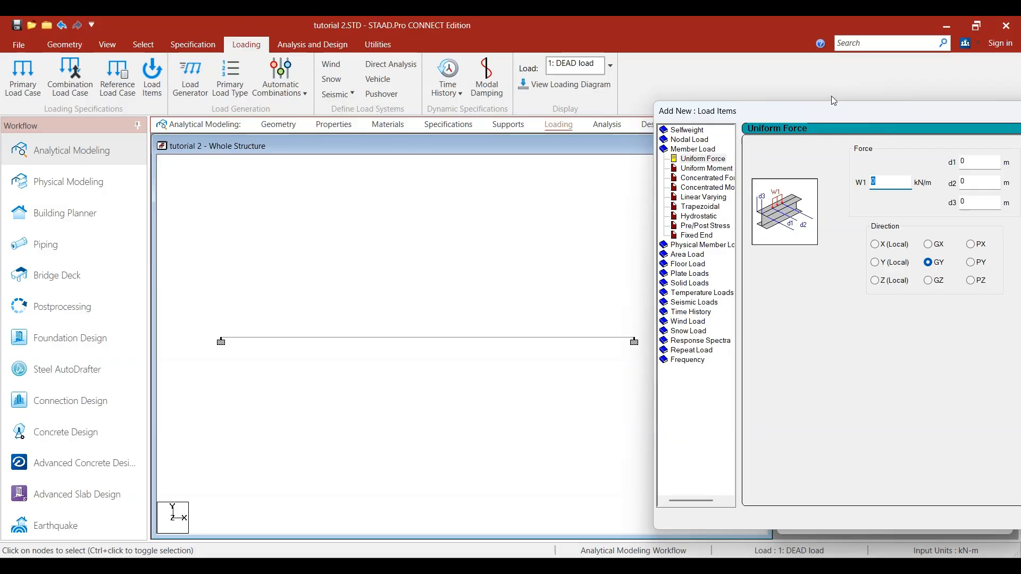
{"action": "left_click_drag", "start_coordinate": [850, 109], "coordinate": [726, 74]}
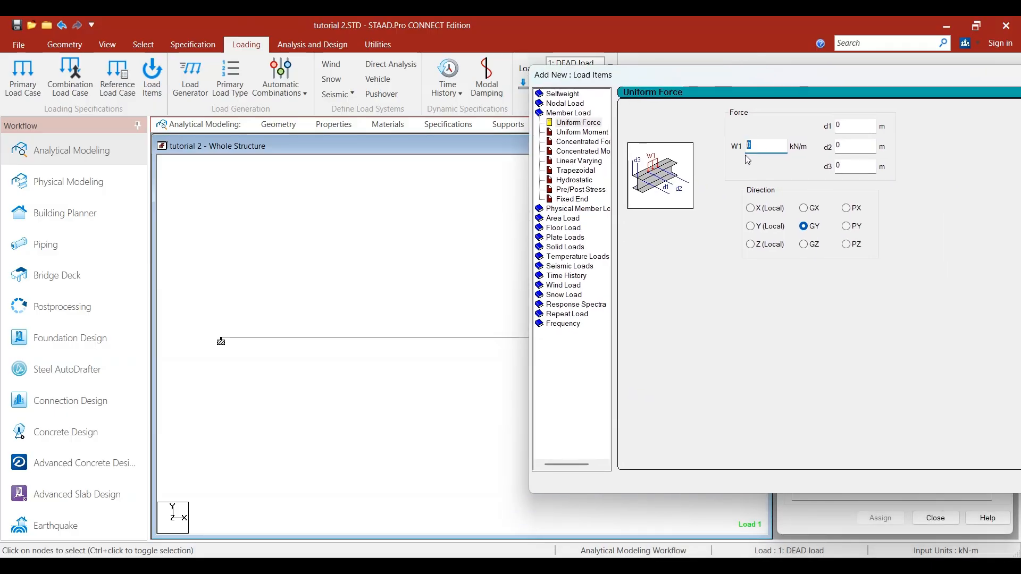
{"action": "type", "text": "-20"}
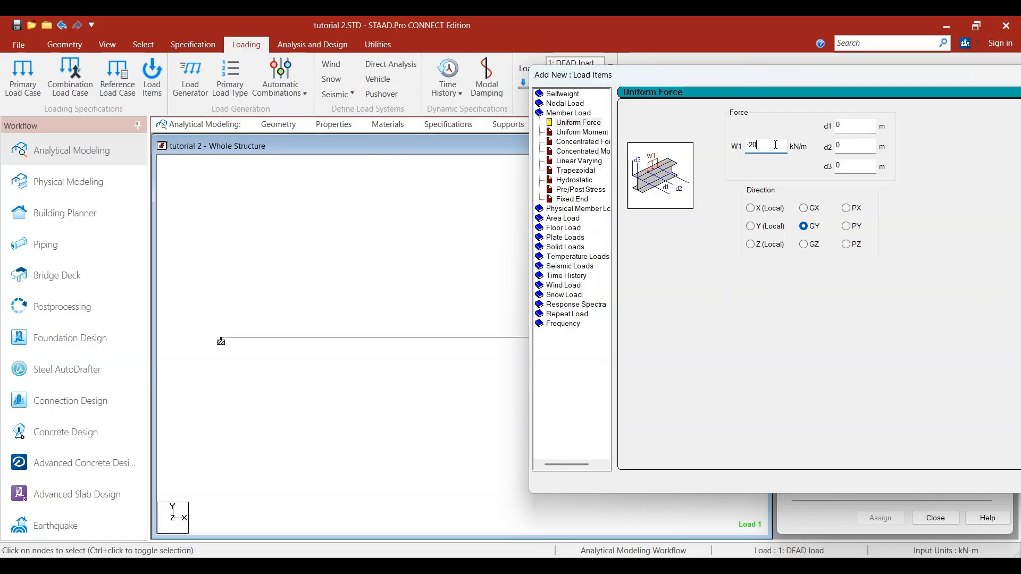
{"action": "left_click_drag", "start_coordinate": [812, 81], "coordinate": [399, 63]}
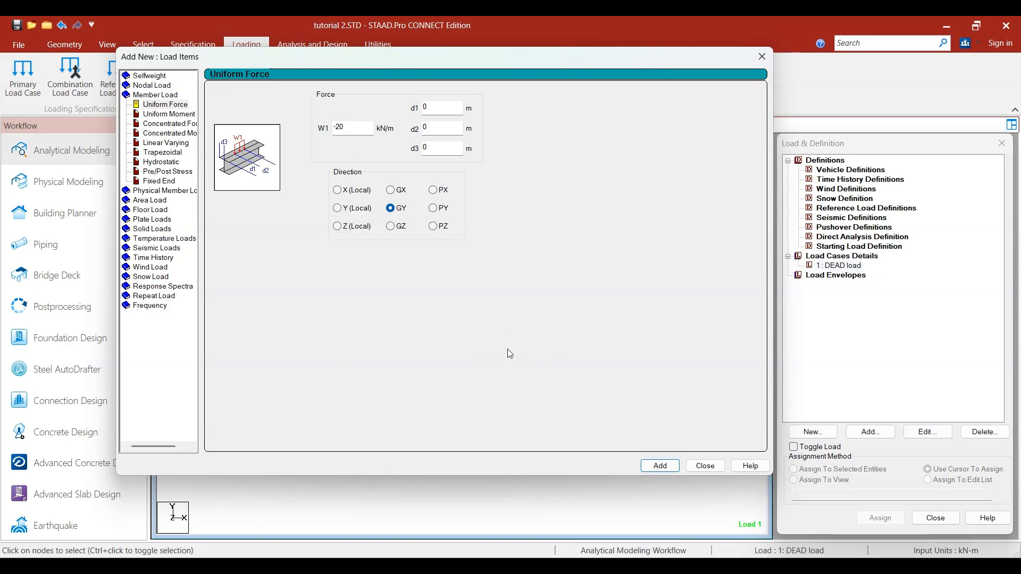
{"action": "left_click", "coordinate": [660, 467]}
{"action": "left_click", "coordinate": [704, 467]}
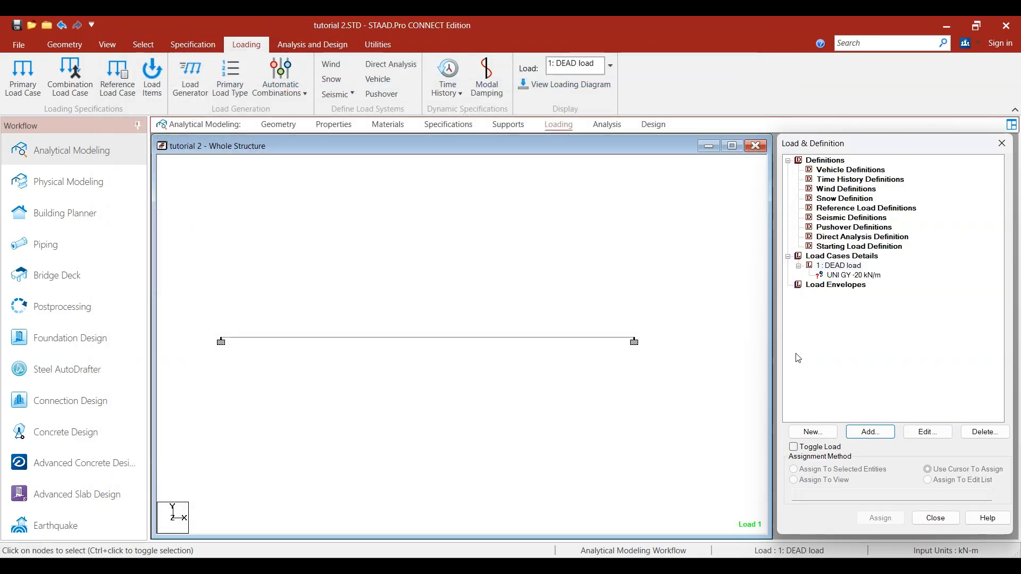
Assign the UNI GY -20 kN/m load to the beam using Assign To Selected Beams, then deselect the beam
{"action": "left_click", "coordinate": [857, 276]}
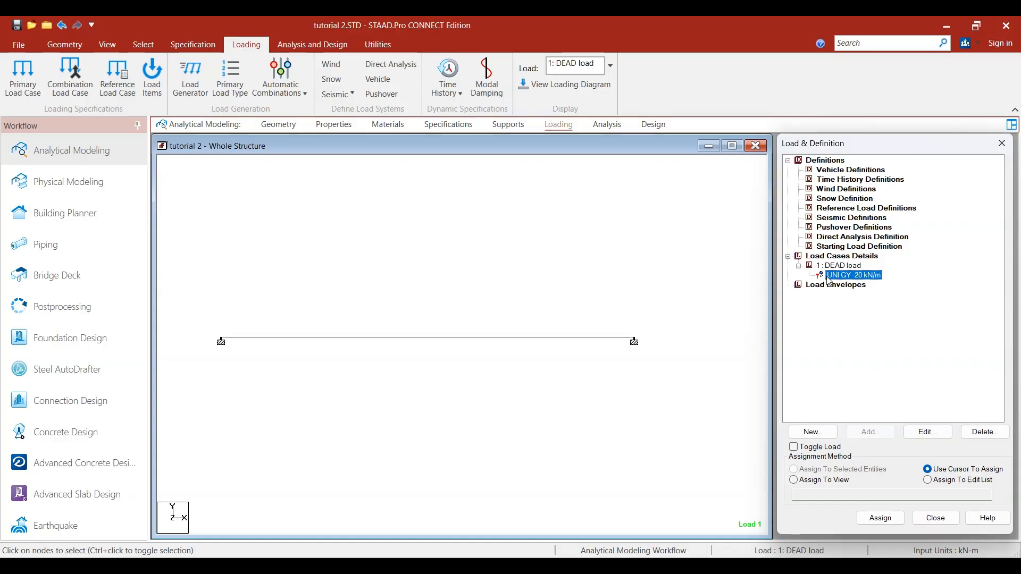
{"action": "left_click", "coordinate": [442, 338]}
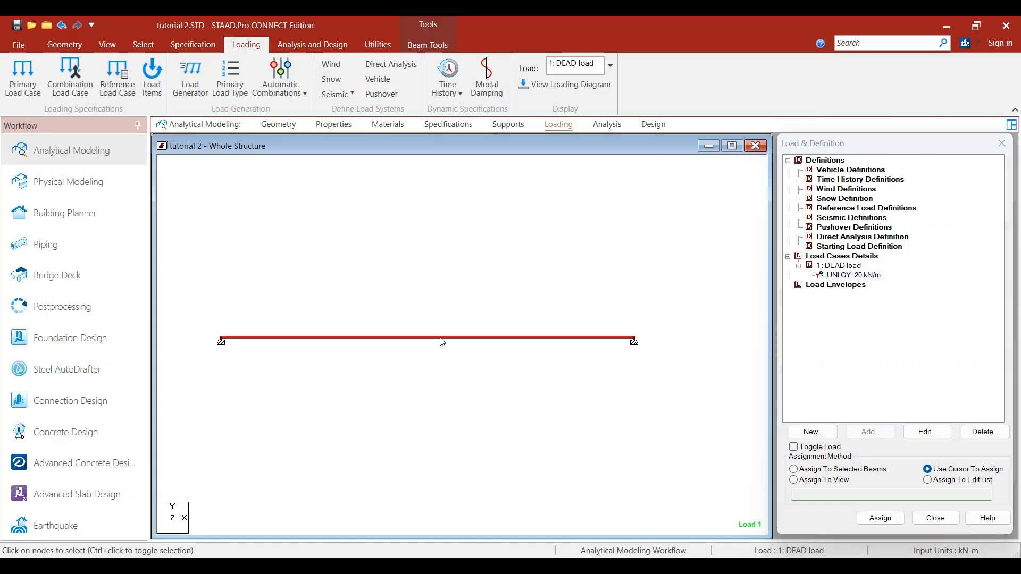
{"action": "left_click", "coordinate": [849, 470]}
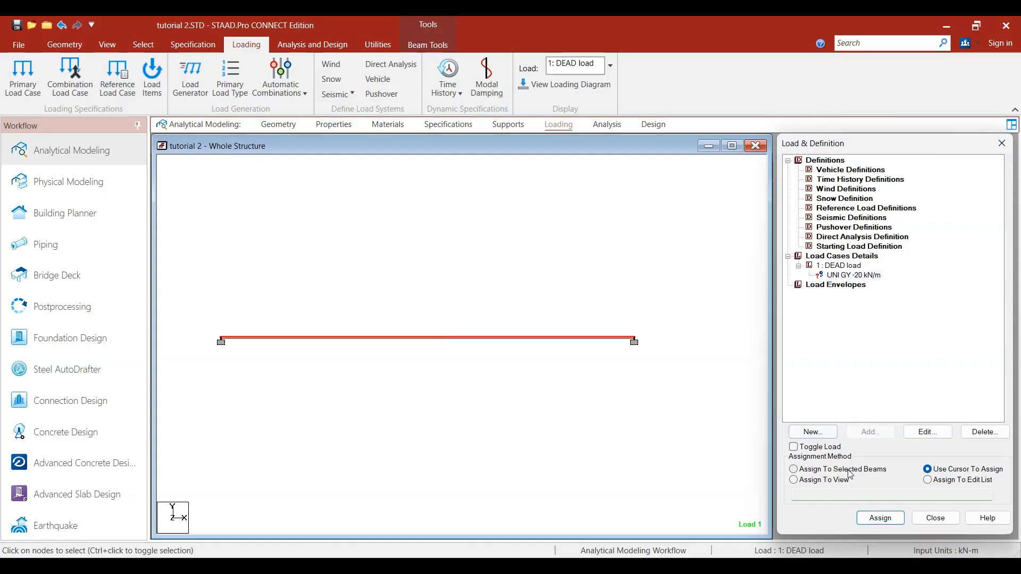
{"action": "left_click", "coordinate": [880, 518]}
{"action": "left_click", "coordinate": [920, 377]}
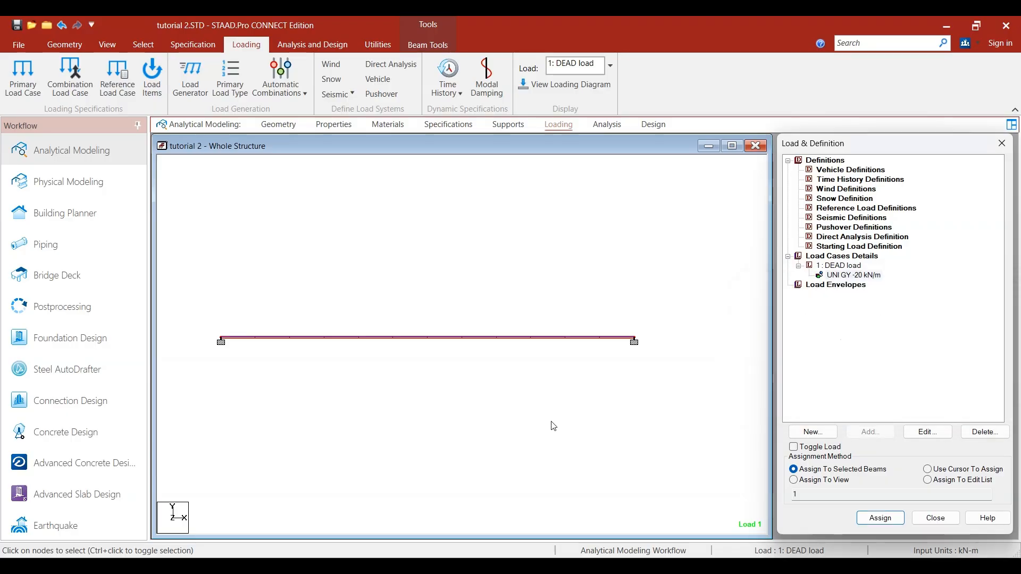
{"action": "left_click", "coordinate": [498, 358]}
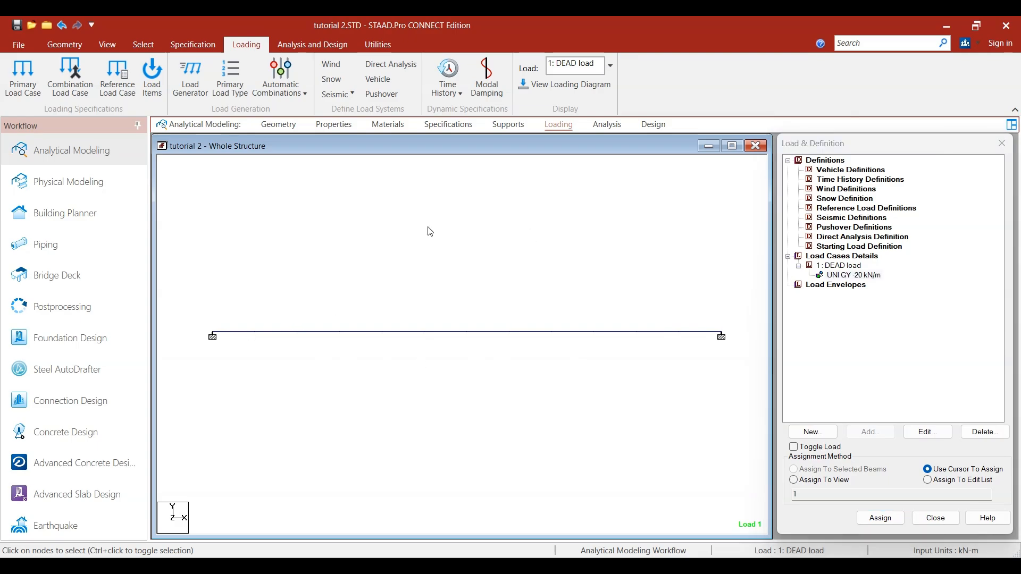
Open the Force Units page of the display options and set the distributed force unit to kN/m
{"action": "left_click", "coordinate": [64, 44]}
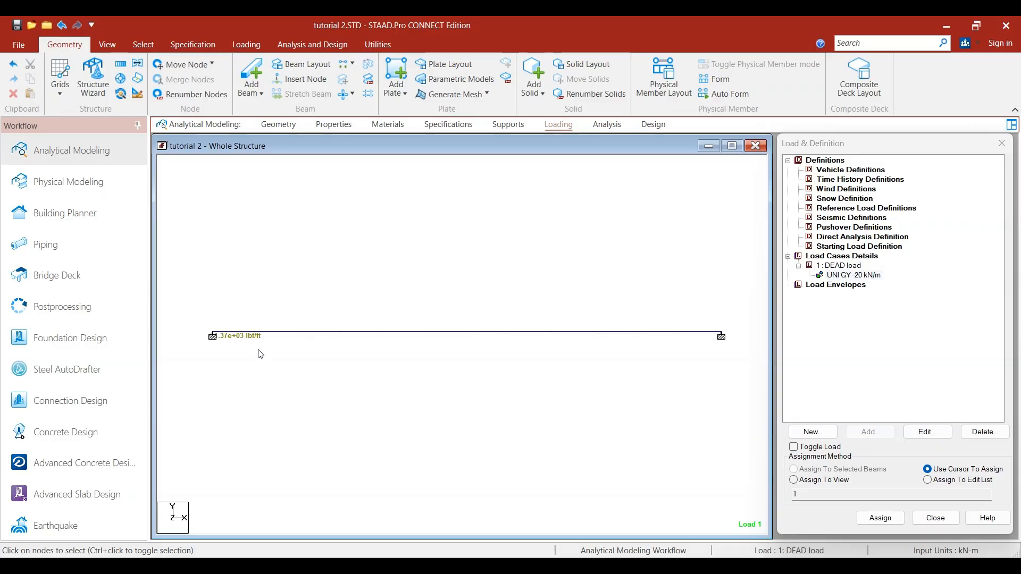
{"action": "middle_click_drag", "start_coordinate": [240, 355], "coordinate": [301, 346]}
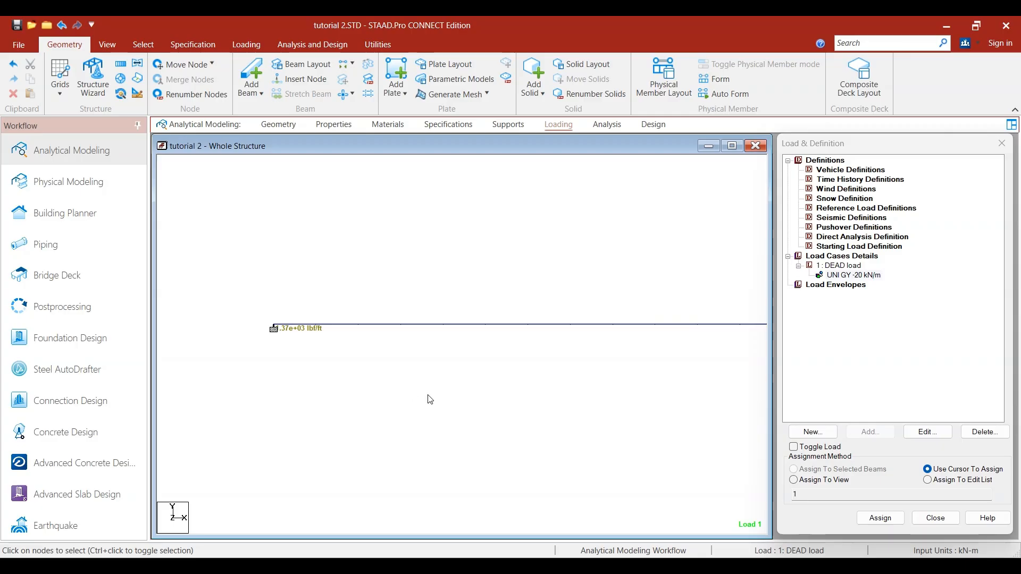
{"action": "left_click", "coordinate": [33, 46]}
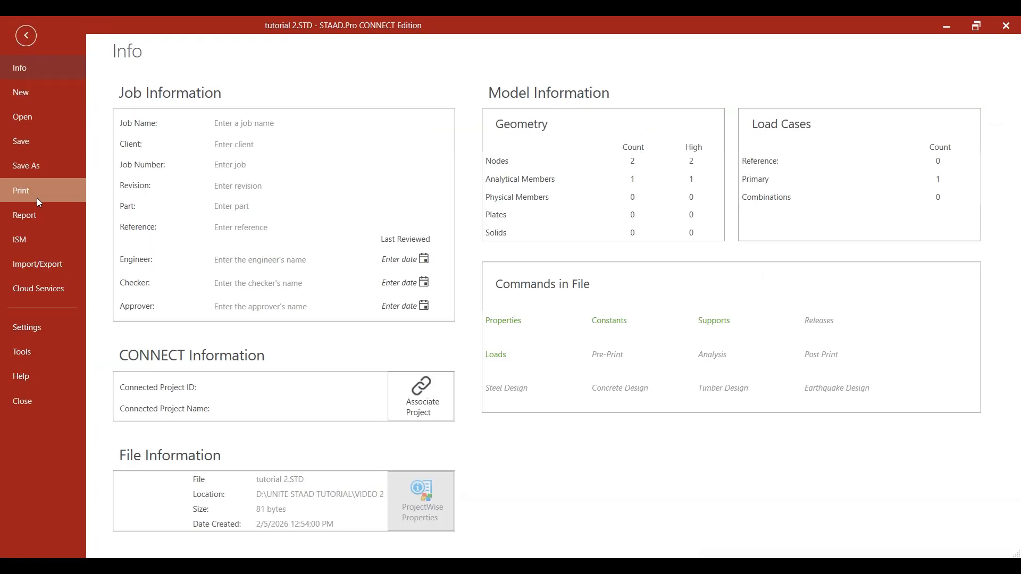
{"action": "left_click", "coordinate": [54, 327]}
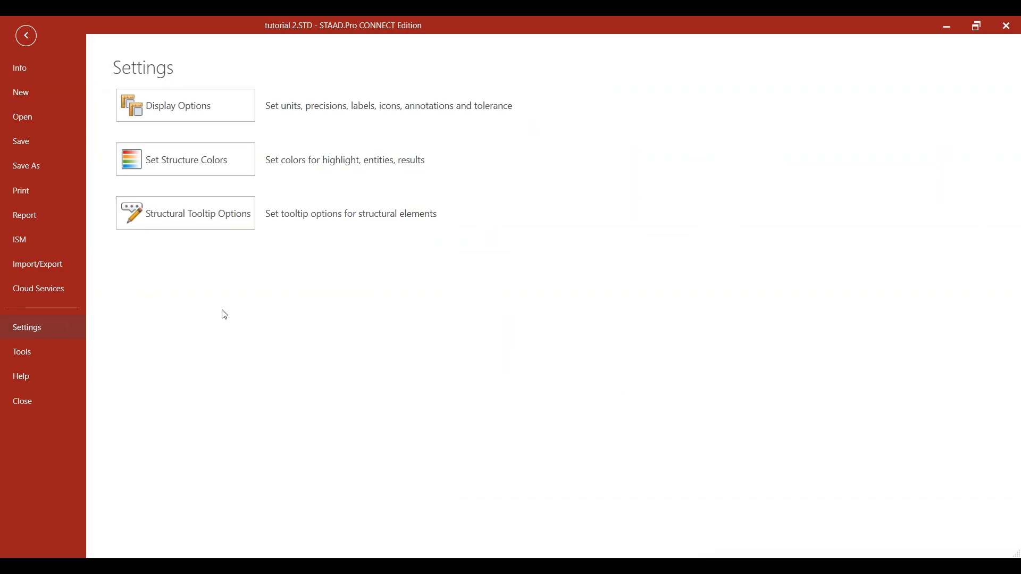
{"action": "left_click", "coordinate": [159, 111]}
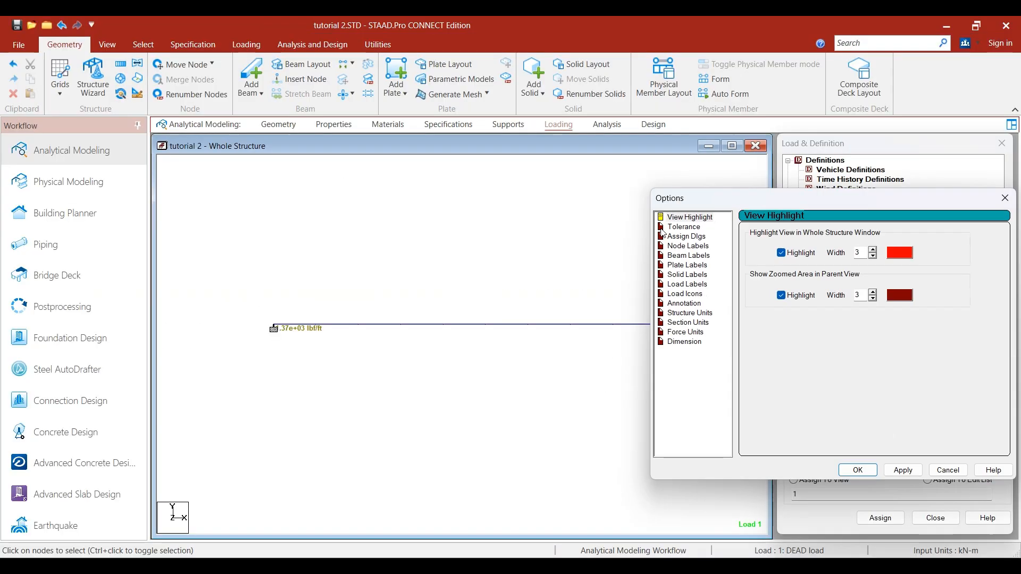
{"action": "left_click_drag", "start_coordinate": [734, 207], "coordinate": [449, 122]}
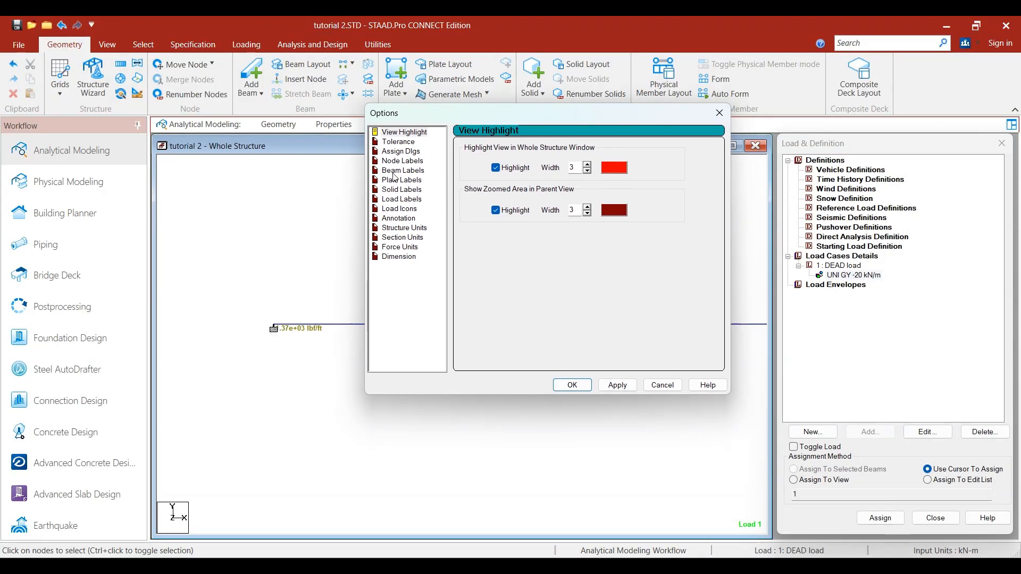
{"action": "left_click", "coordinate": [400, 247]}
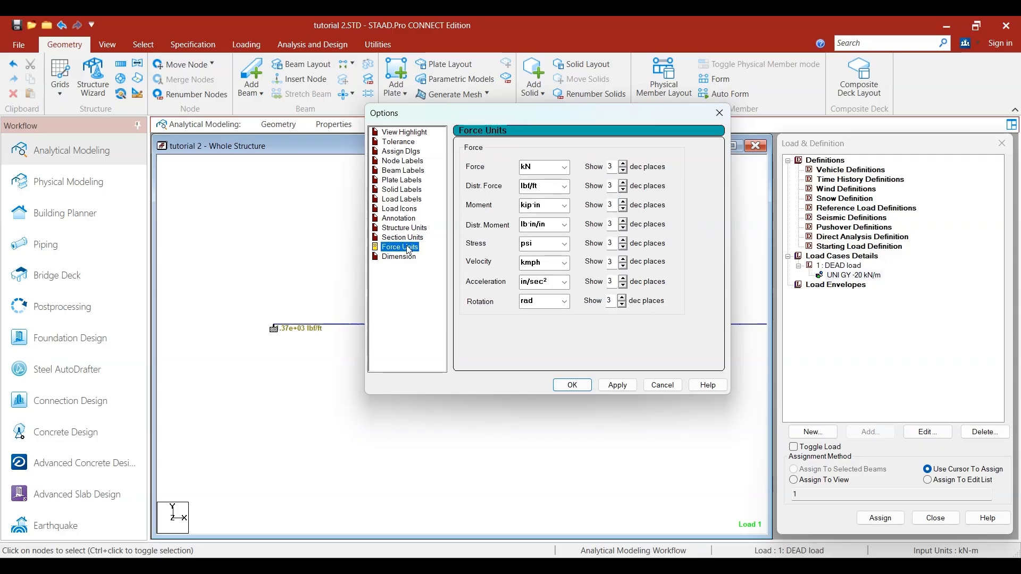
{"action": "left_click", "coordinate": [563, 168]}
{"action": "left_click", "coordinate": [563, 167]}
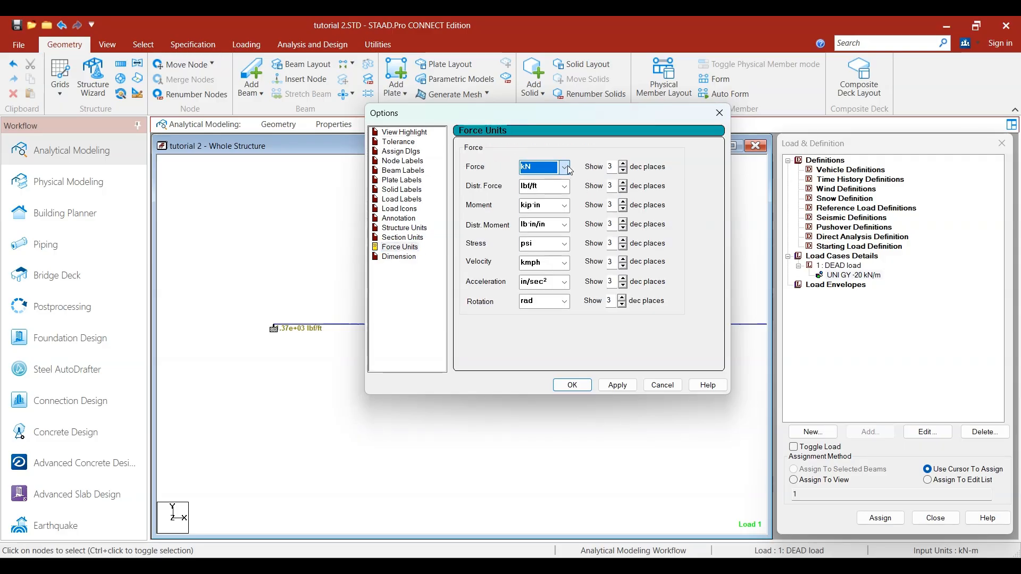
{"action": "left_click", "coordinate": [564, 186]}
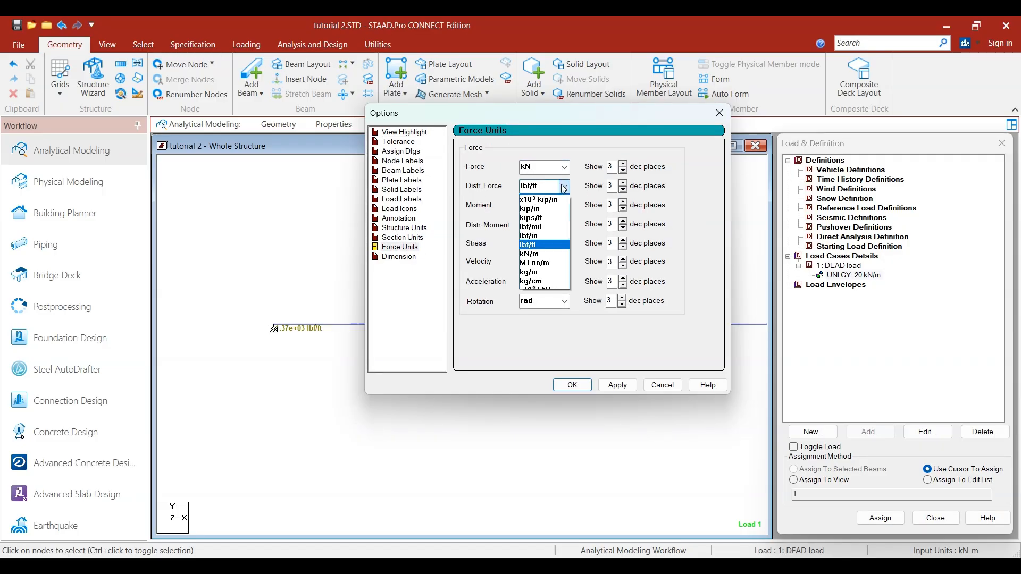
{"action": "left_click", "coordinate": [552, 254]}
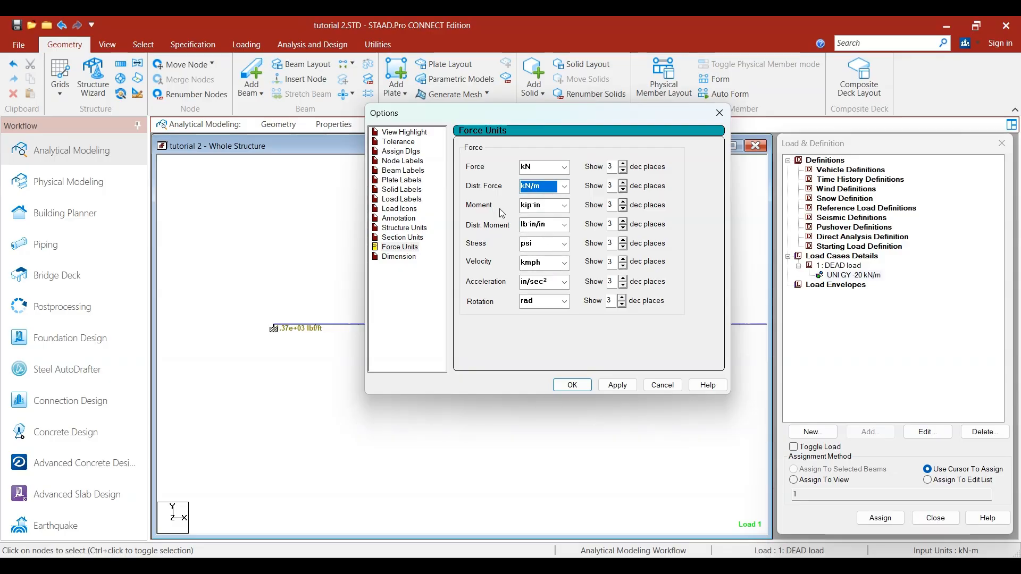
Set the displayed force units to kN·m for moment, N/mm² for stress and m/sec for velocity
{"action": "left_click", "coordinate": [565, 206]}
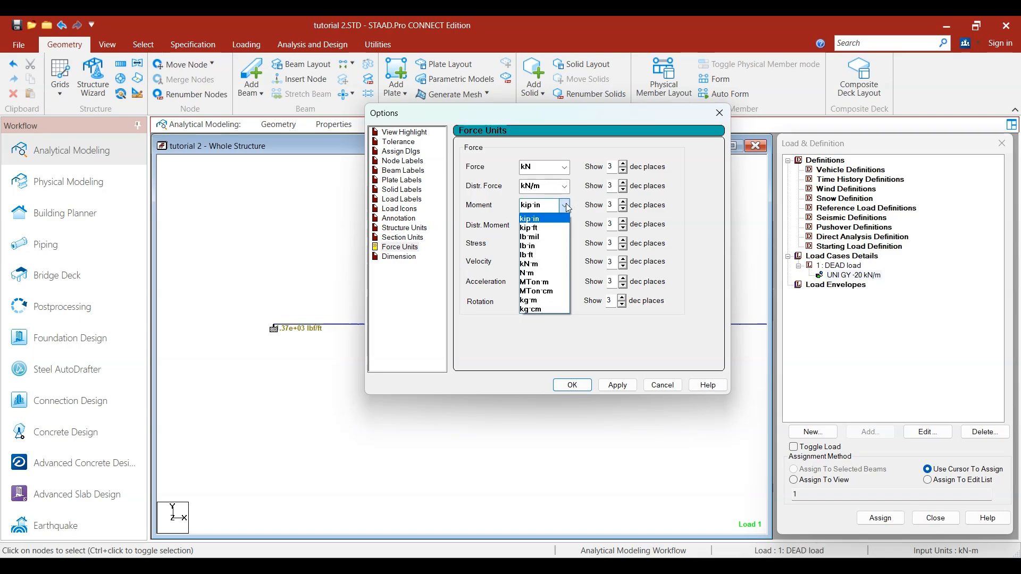
{"action": "left_click", "coordinate": [542, 268]}
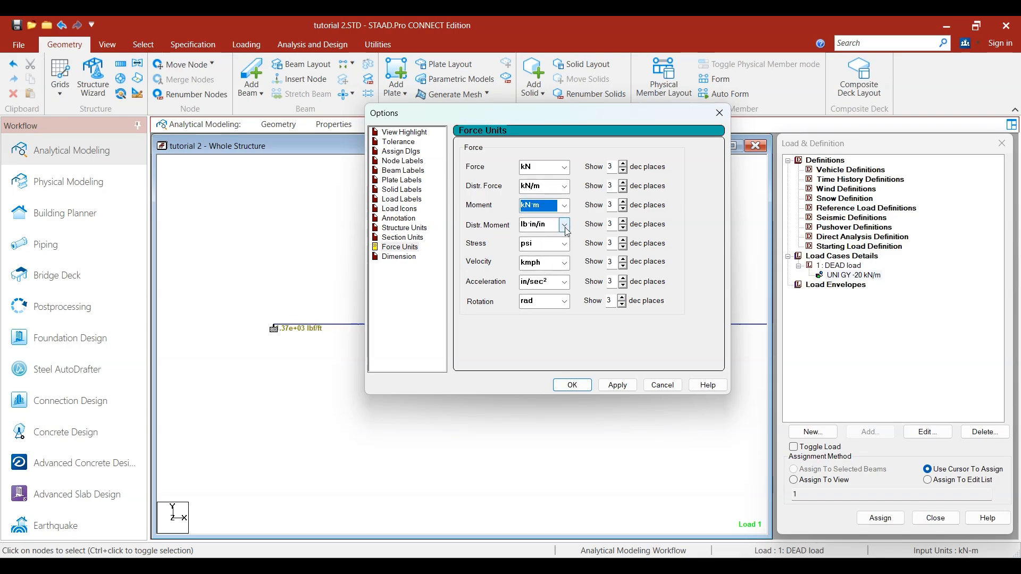
{"action": "left_click", "coordinate": [564, 244]}
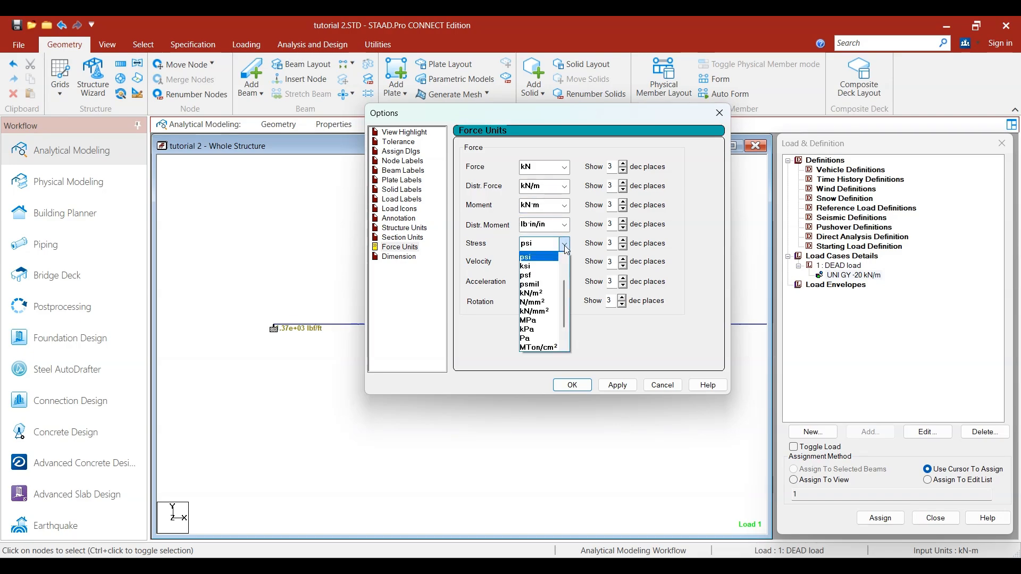
{"action": "left_click", "coordinate": [535, 302]}
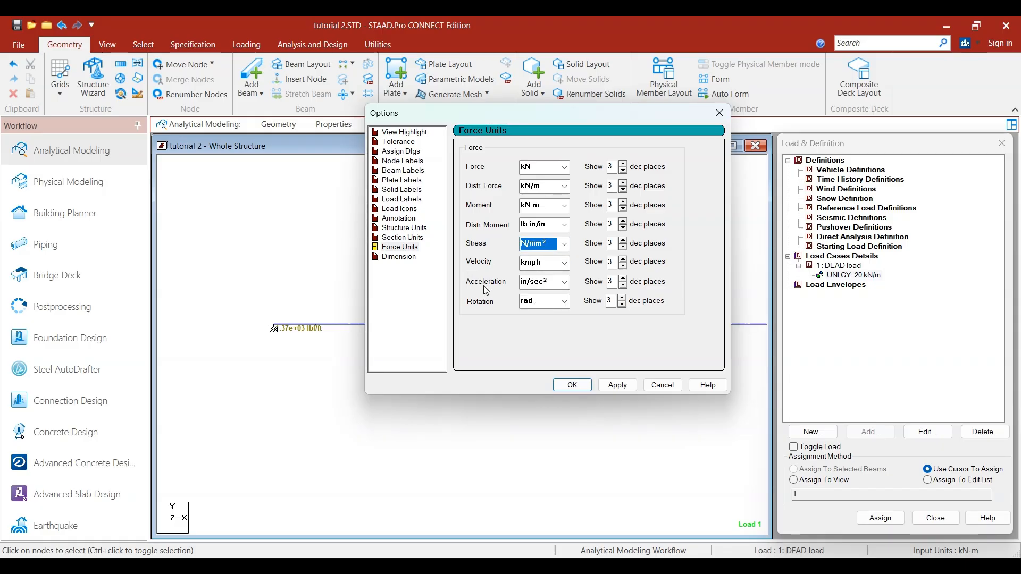
{"action": "left_click", "coordinate": [551, 263]}
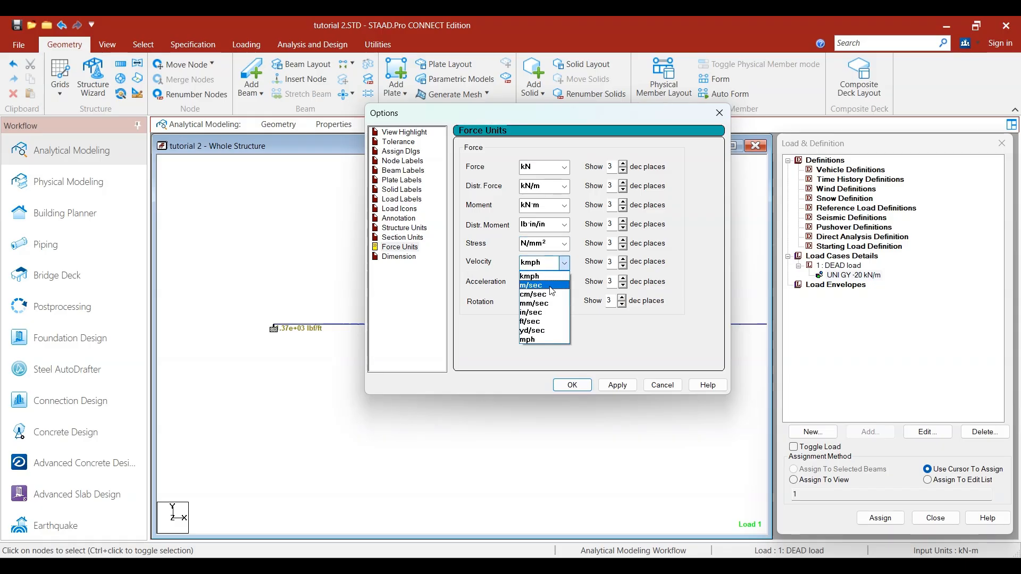
{"action": "left_click", "coordinate": [551, 287]}
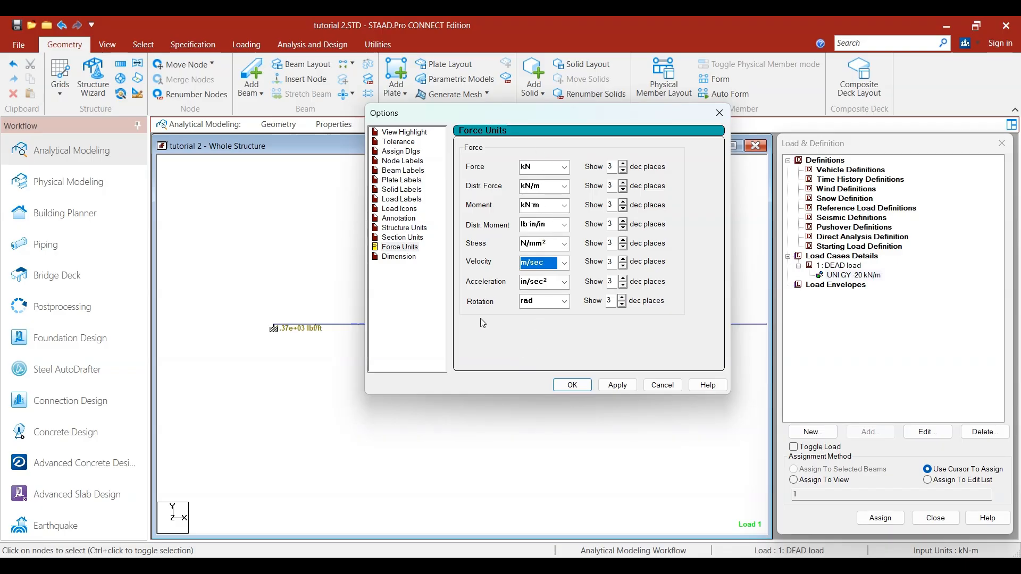
Look through the other display option pages, including Dimension, View Highlight, Tolerance, the label settings and Structure Units
{"action": "left_click", "coordinate": [411, 249]}
{"action": "left_click", "coordinate": [408, 258]}
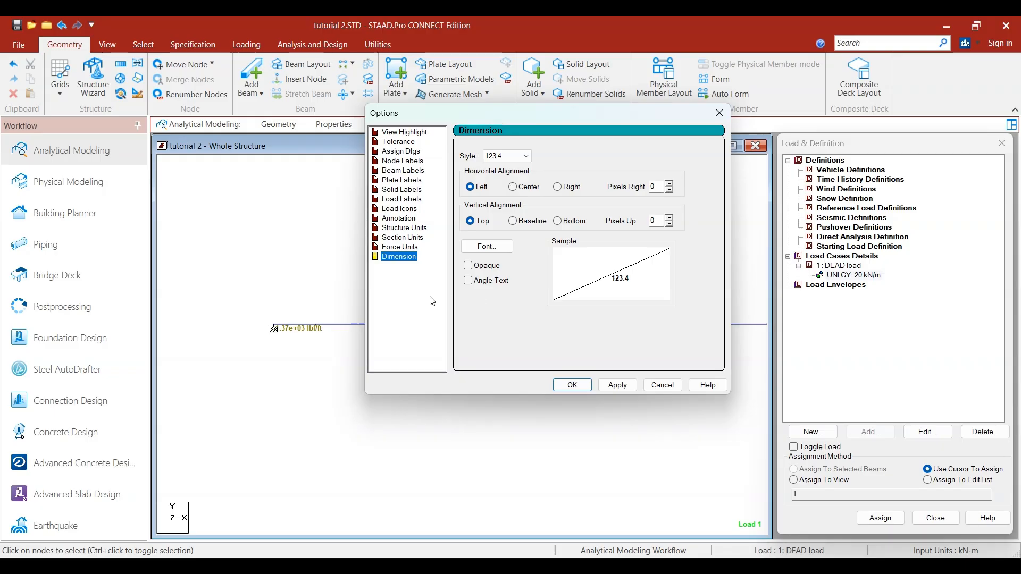
{"action": "left_click", "coordinate": [399, 142]}
{"action": "left_click", "coordinate": [403, 132]}
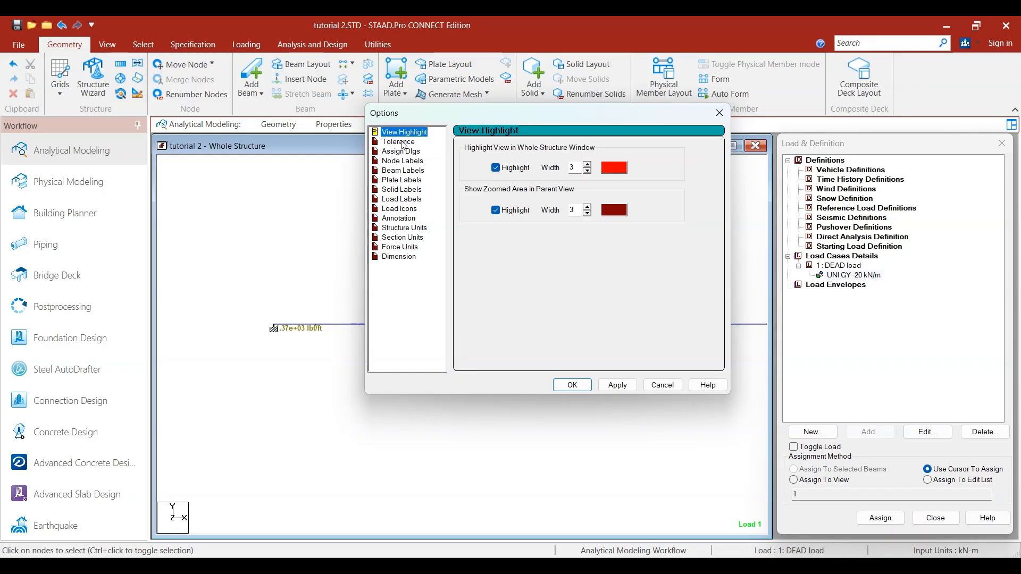
{"action": "left_click", "coordinate": [400, 143]}
{"action": "left_click", "coordinate": [402, 152]}
{"action": "left_click", "coordinate": [402, 161]}
{"action": "left_click", "coordinate": [402, 181]}
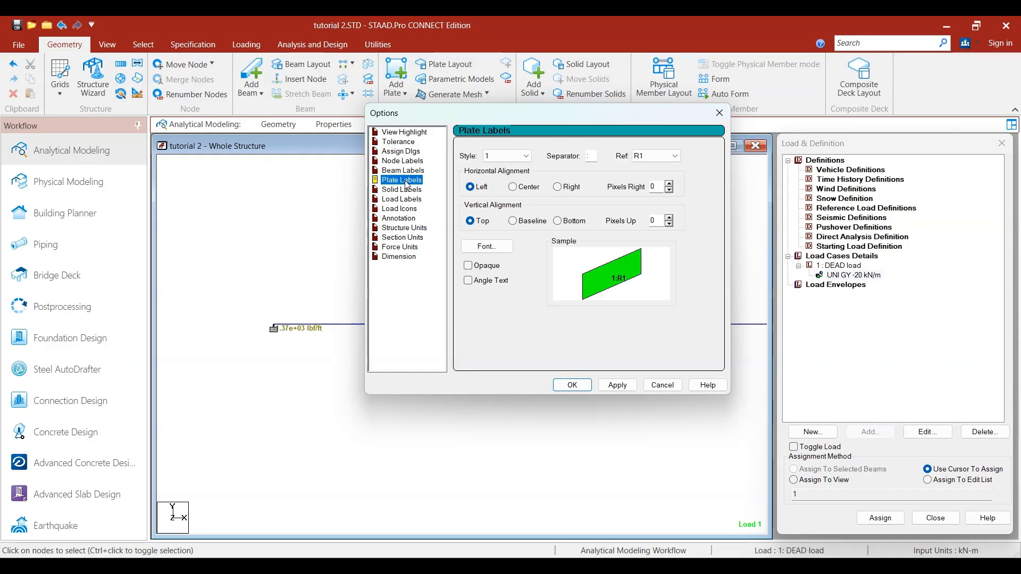
{"action": "key", "text": "Up"}
{"action": "left_click", "coordinate": [407, 199]}
{"action": "left_click", "coordinate": [405, 208]}
{"action": "left_click", "coordinate": [405, 228]}
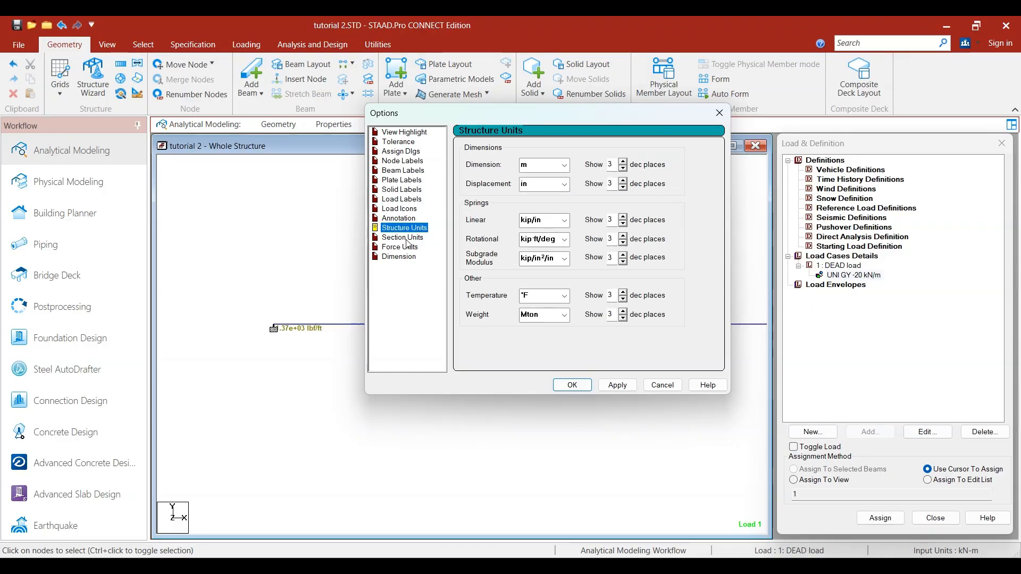
On the Section Units page, set the area unit to m² and the inertia unit to mm⁴
{"action": "left_click", "coordinate": [408, 237]}
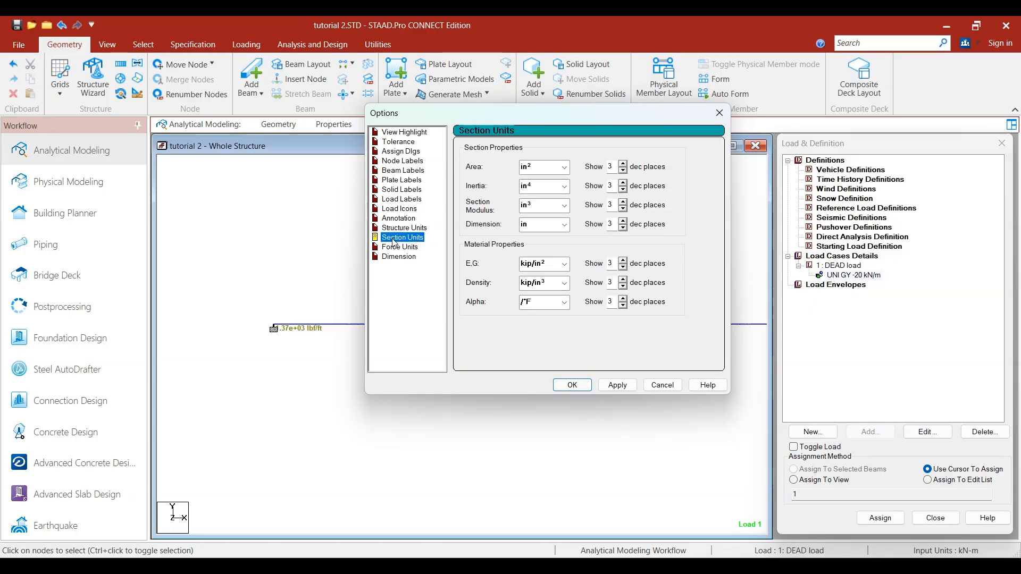
{"action": "left_click", "coordinate": [564, 167]}
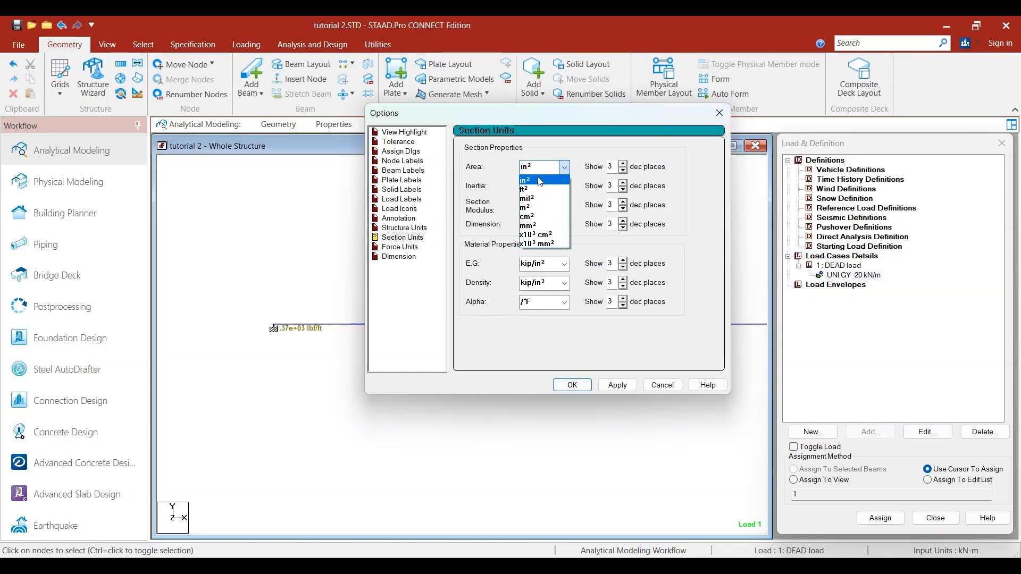
{"action": "left_click", "coordinate": [538, 208]}
{"action": "left_click", "coordinate": [562, 187]}
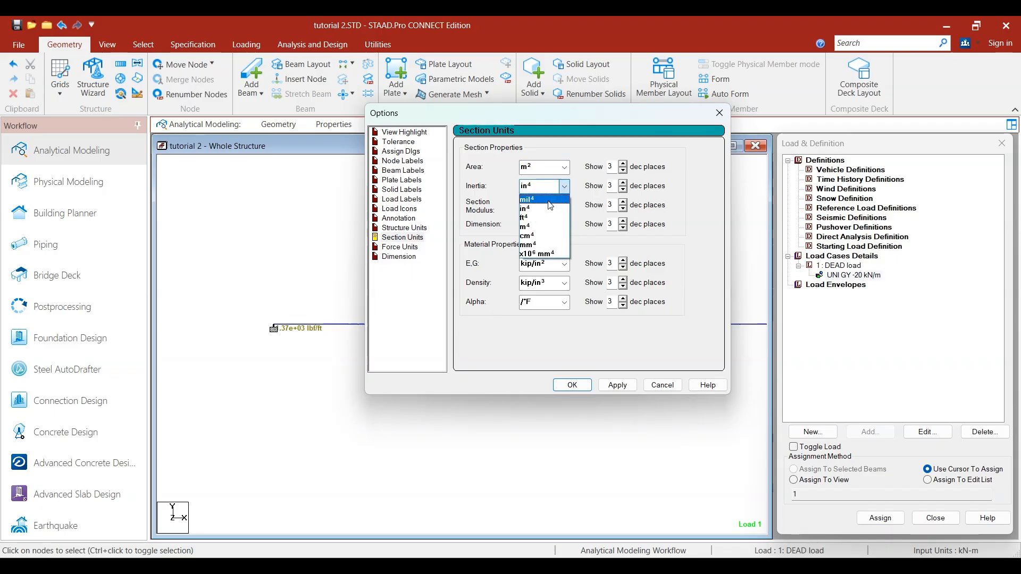
{"action": "left_click", "coordinate": [542, 245]}
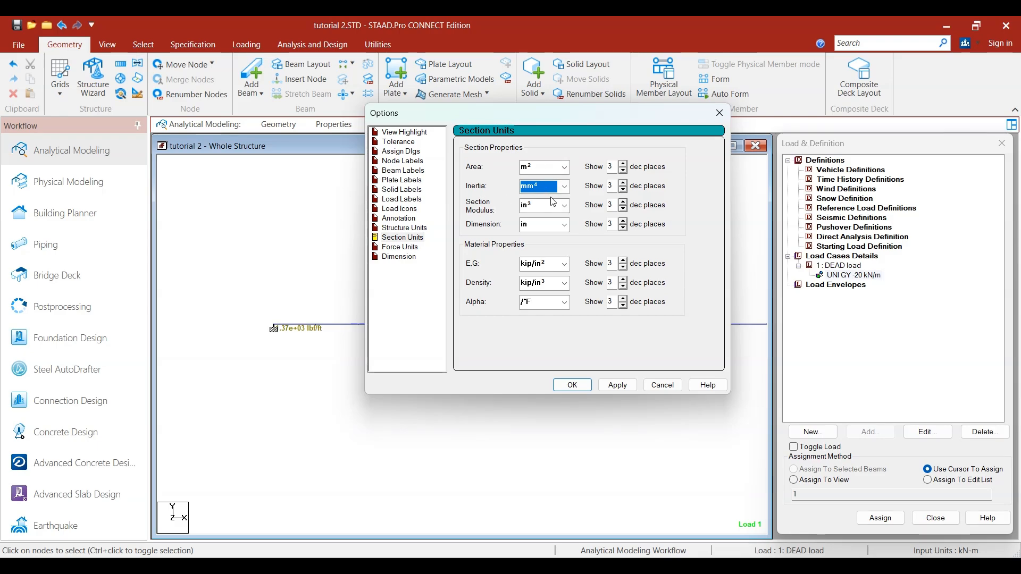
Set the section dimension unit to m and accept the display options
{"action": "left_click", "coordinate": [558, 227]}
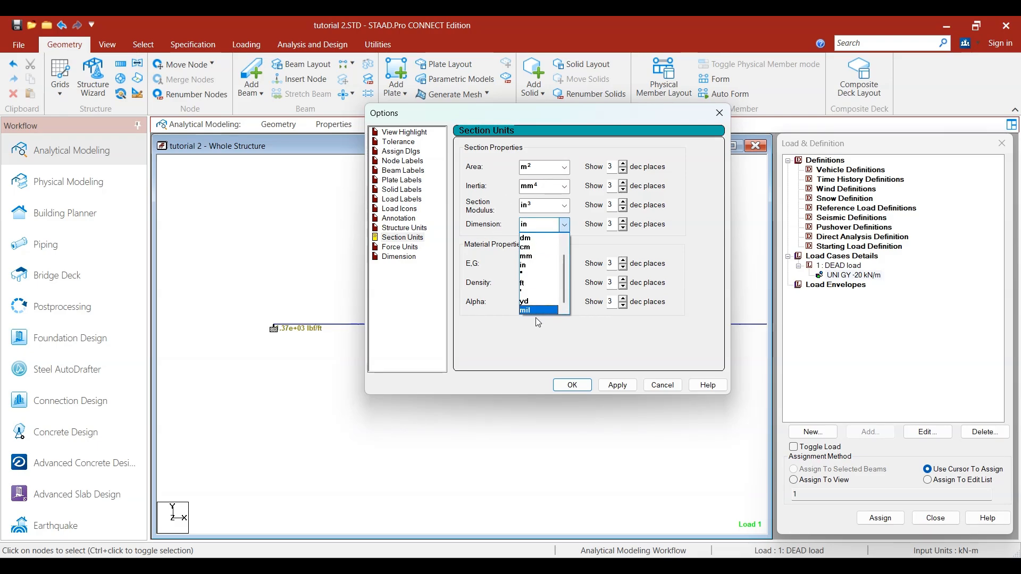
{"action": "scroll", "coordinate": [541, 257], "scroll_direction": "up", "scroll_amount": 2}
{"action": "left_click", "coordinate": [544, 248]}
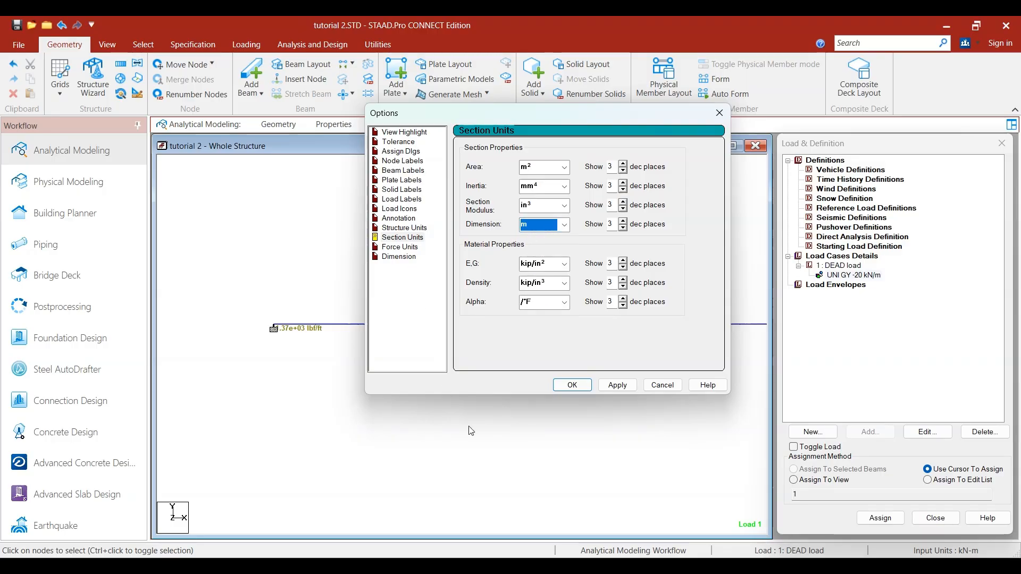
{"action": "left_click", "coordinate": [571, 385]}
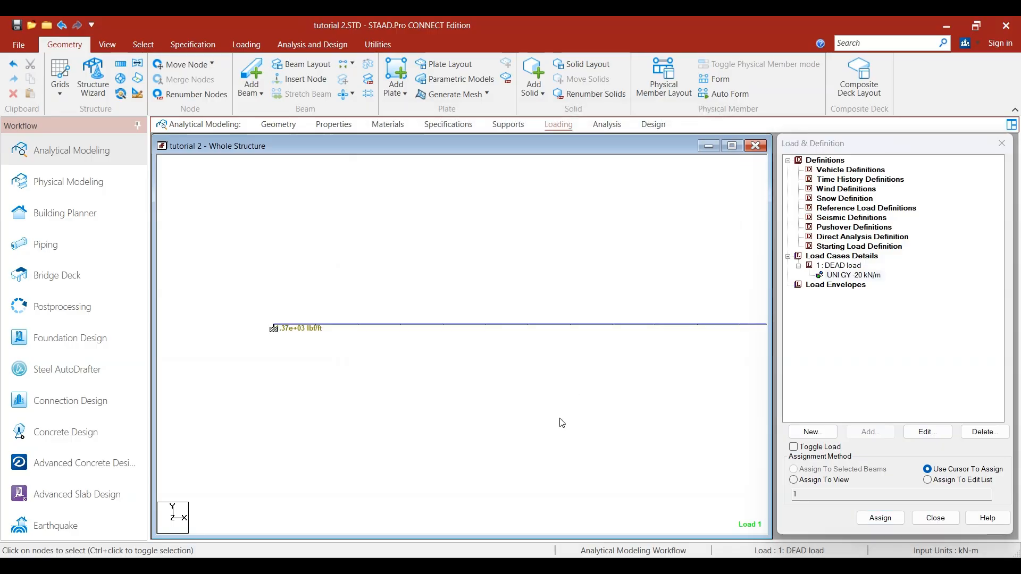
{"action": "left_click", "coordinate": [556, 246]}
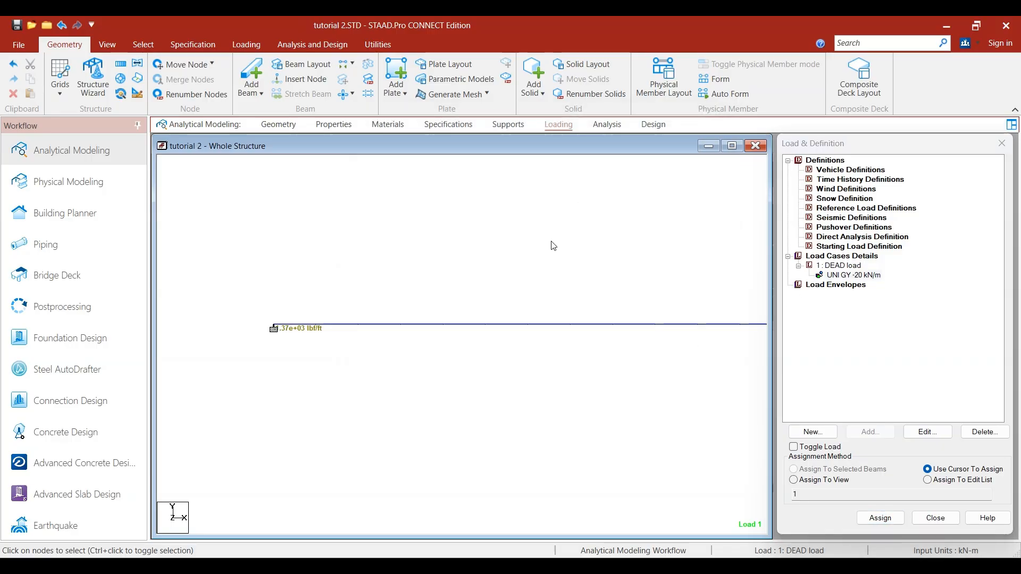
{"action": "left_click", "coordinate": [380, 46]}
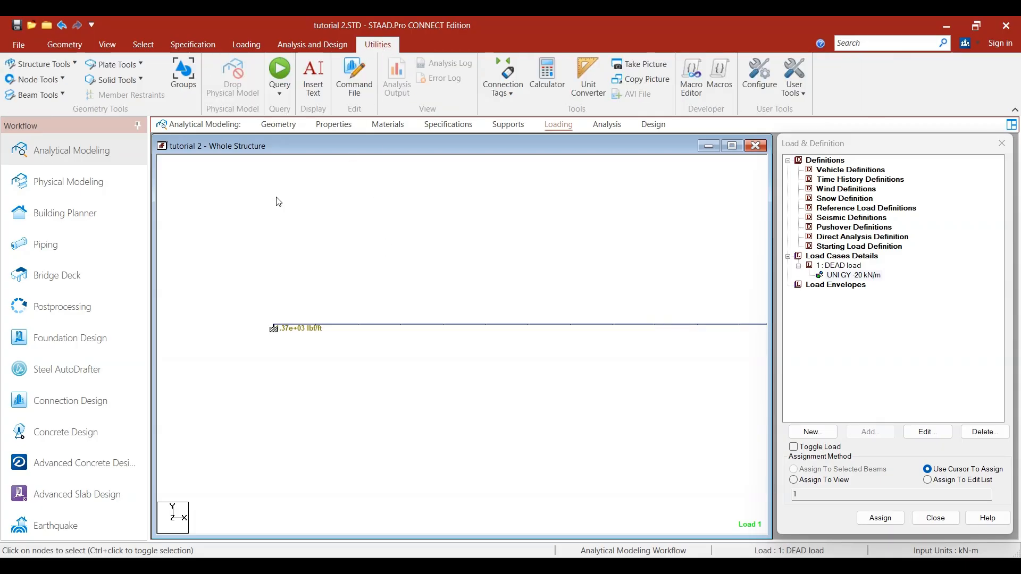
{"action": "left_click", "coordinate": [78, 43]}
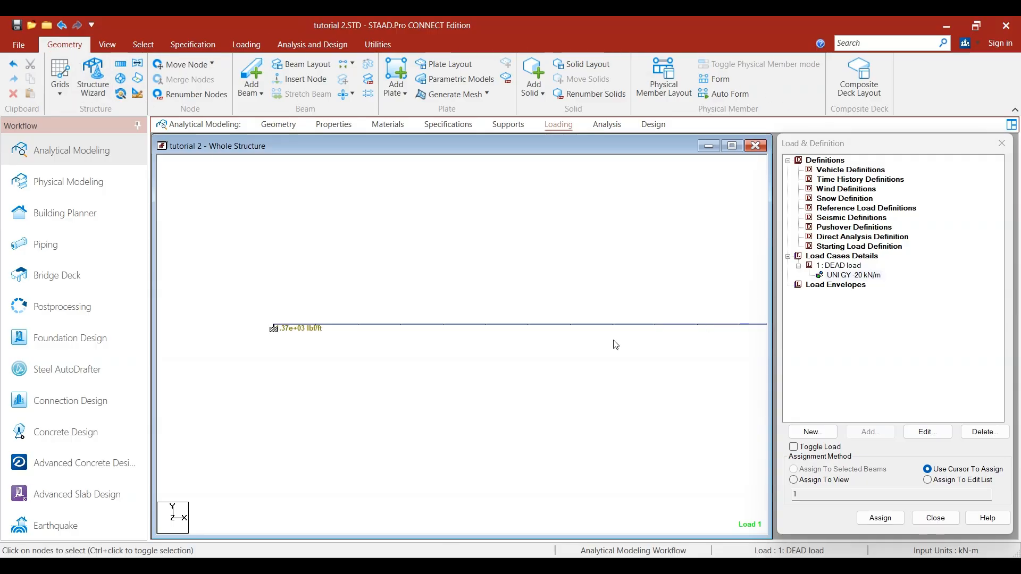
Look through the analytical modeling pages from Geometry and Properties to Materials, Specifications, Supports, Loading, Analysis and Design
{"action": "left_click", "coordinate": [278, 125]}
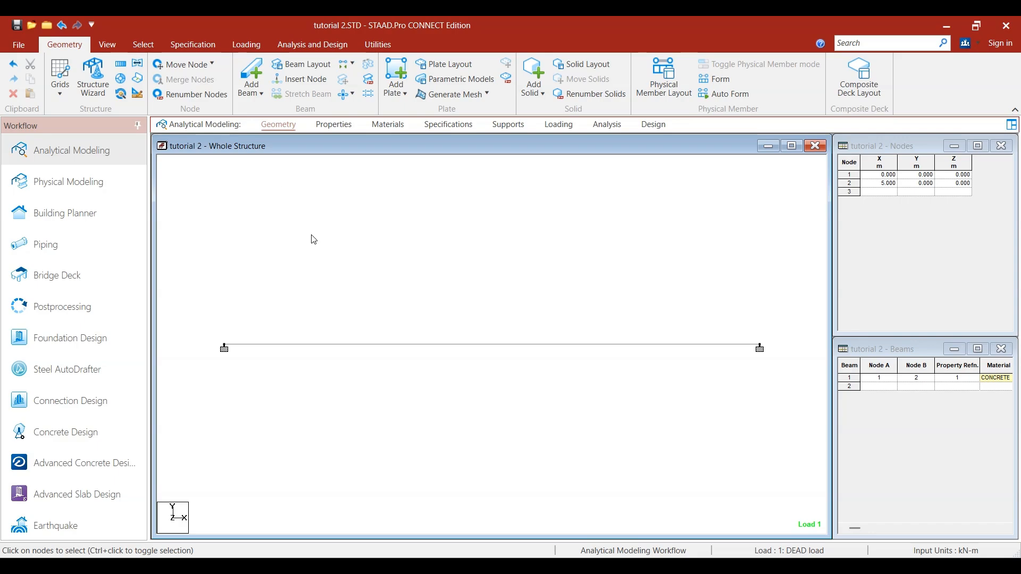
{"action": "left_click", "coordinate": [334, 125]}
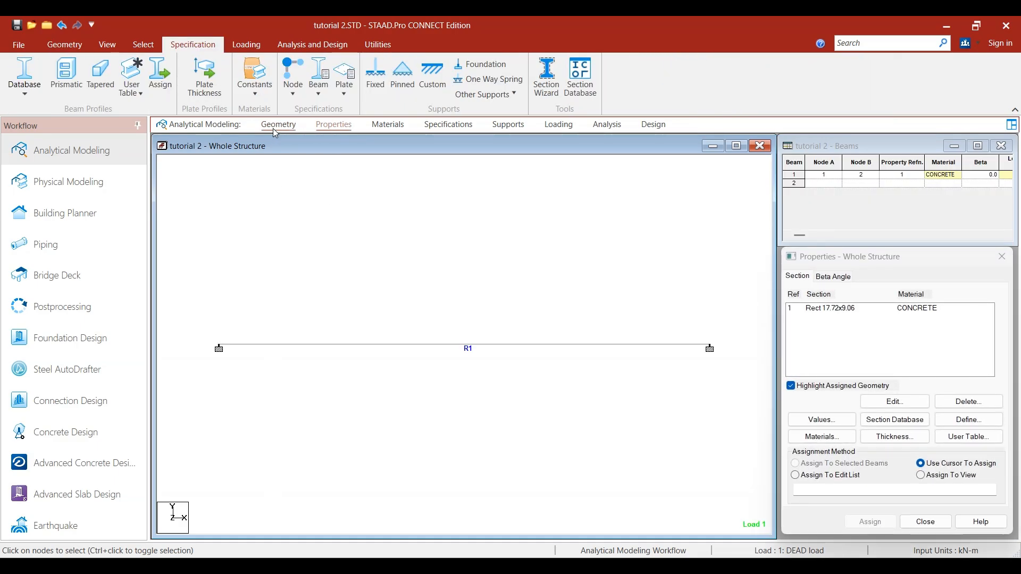
{"action": "left_click", "coordinate": [276, 130]}
{"action": "left_click", "coordinate": [365, 131]}
{"action": "left_click", "coordinate": [275, 132]}
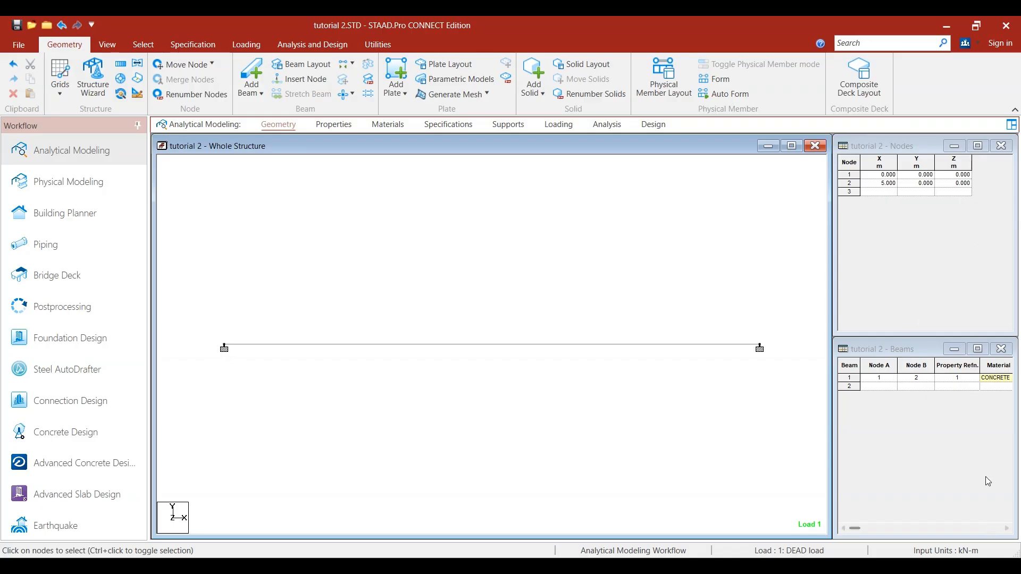
{"action": "left_click", "coordinate": [107, 44]}
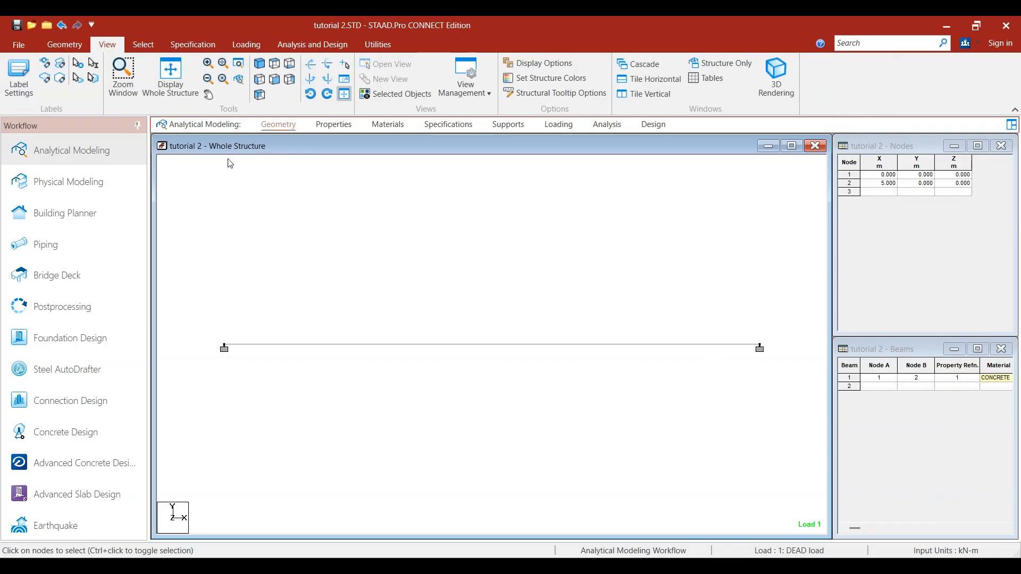
{"action": "left_click", "coordinate": [332, 126]}
{"action": "left_click", "coordinate": [399, 128]}
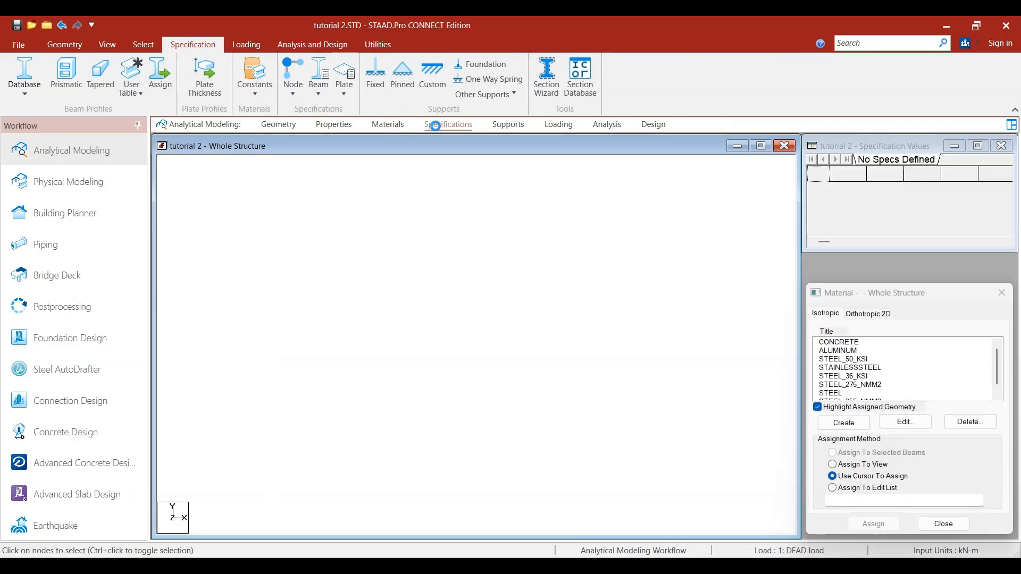
{"action": "left_click", "coordinate": [449, 125]}
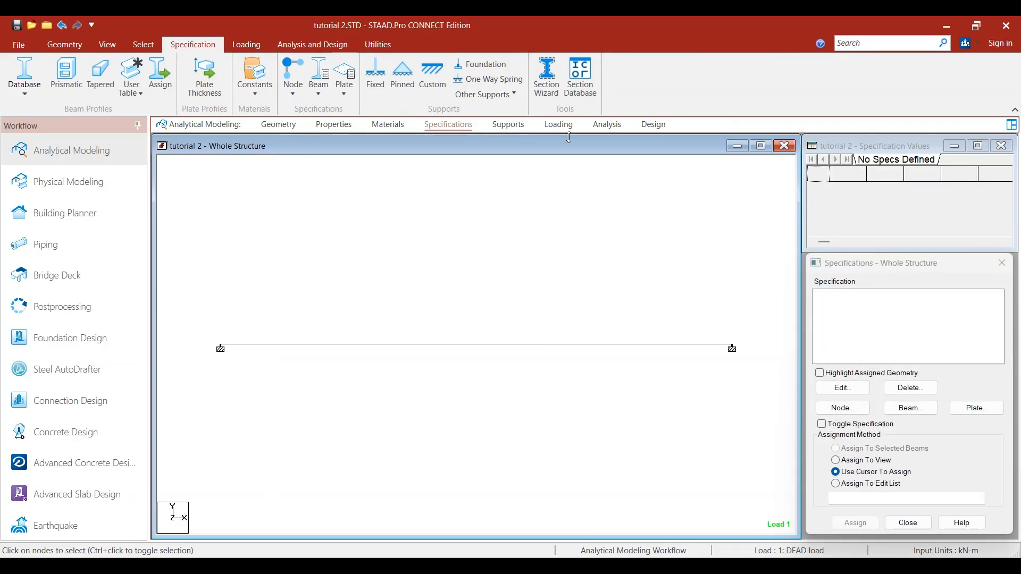
{"action": "left_click", "coordinate": [340, 126]}
{"action": "left_click", "coordinate": [388, 126]}
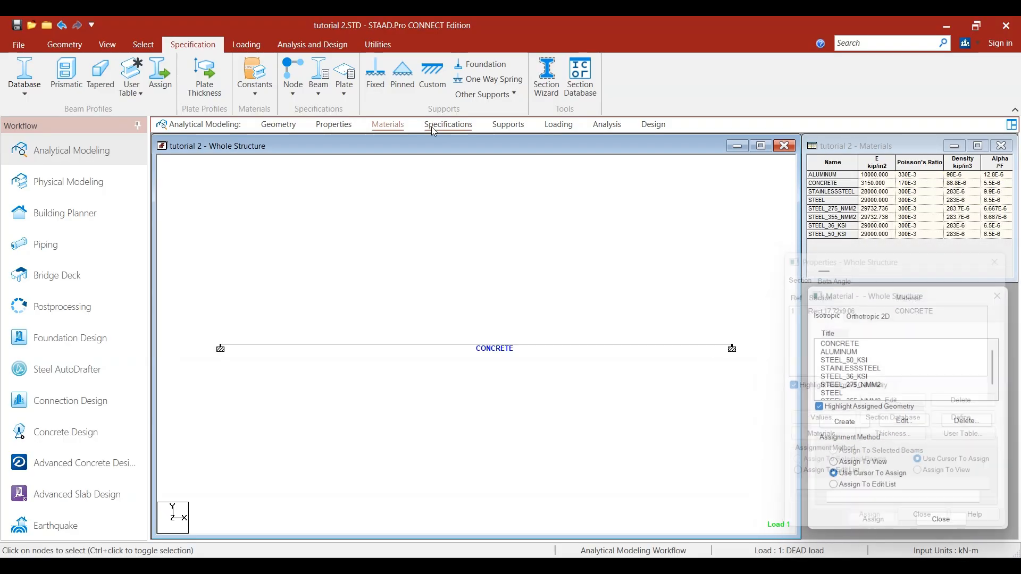
{"action": "left_click", "coordinate": [506, 128]}
{"action": "left_click", "coordinate": [559, 127]}
{"action": "left_click", "coordinate": [608, 126]}
{"action": "left_click", "coordinate": [654, 126]}
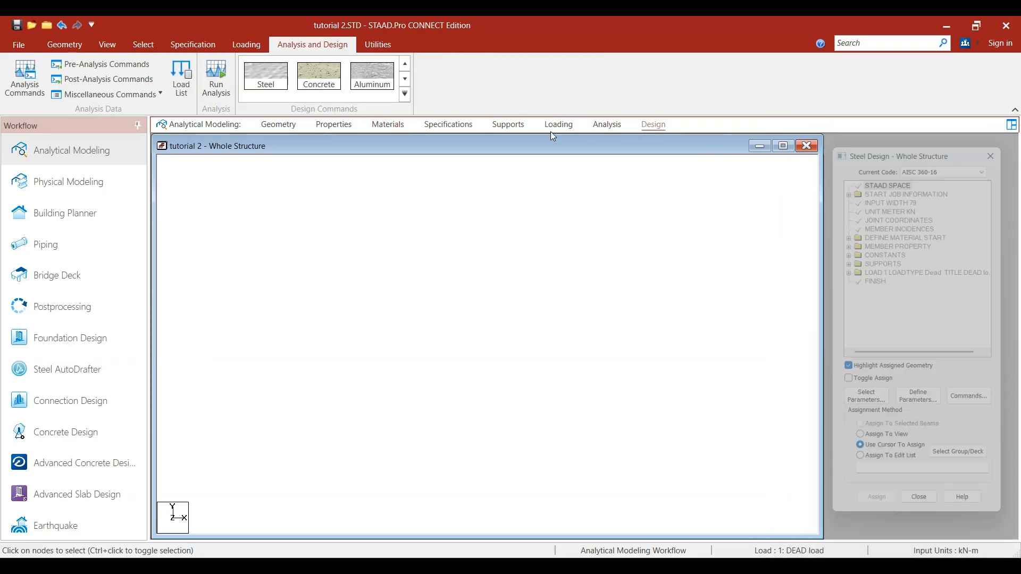
Review the geometry, section properties and materials, and examine the Release and Truss options for beam specifications
{"action": "left_click", "coordinate": [271, 128]}
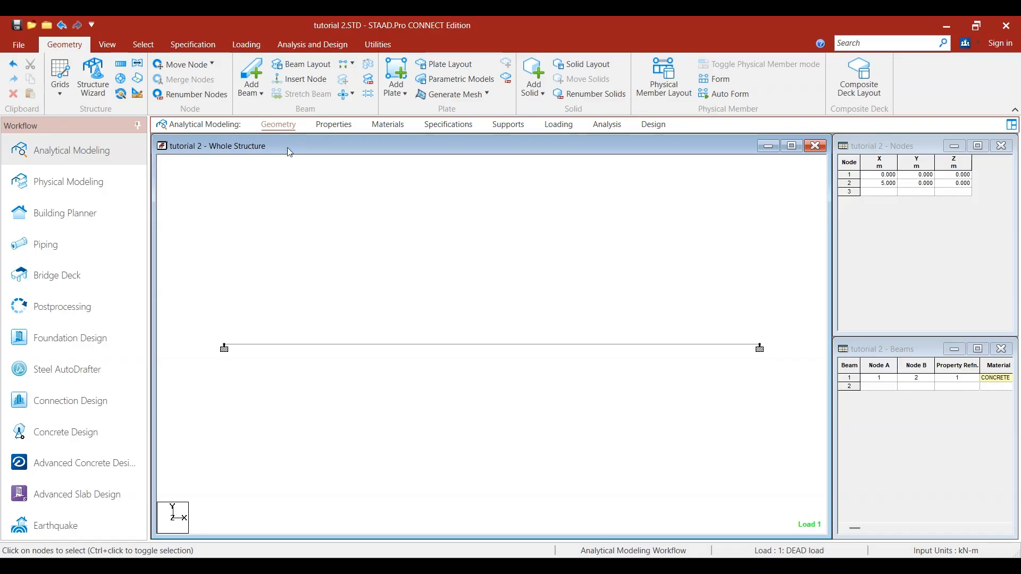
{"action": "left_click", "coordinate": [334, 125]}
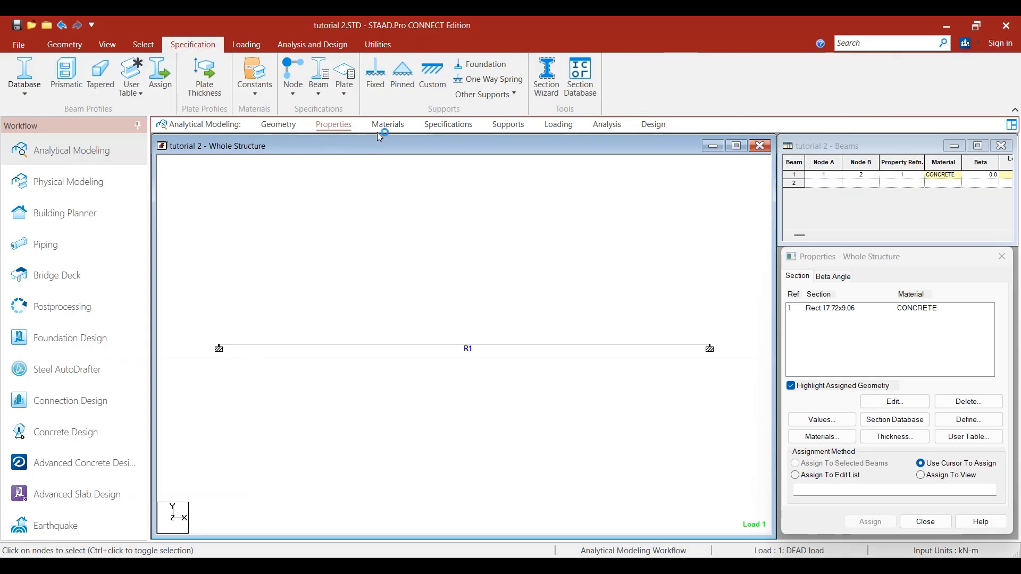
{"action": "left_click", "coordinate": [381, 133]}
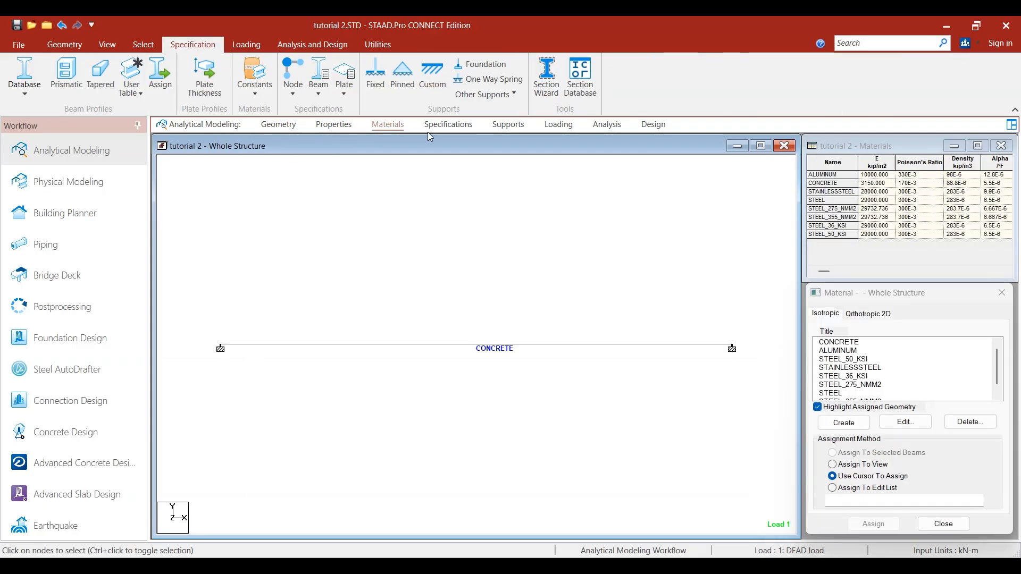
{"action": "left_click", "coordinate": [444, 127]}
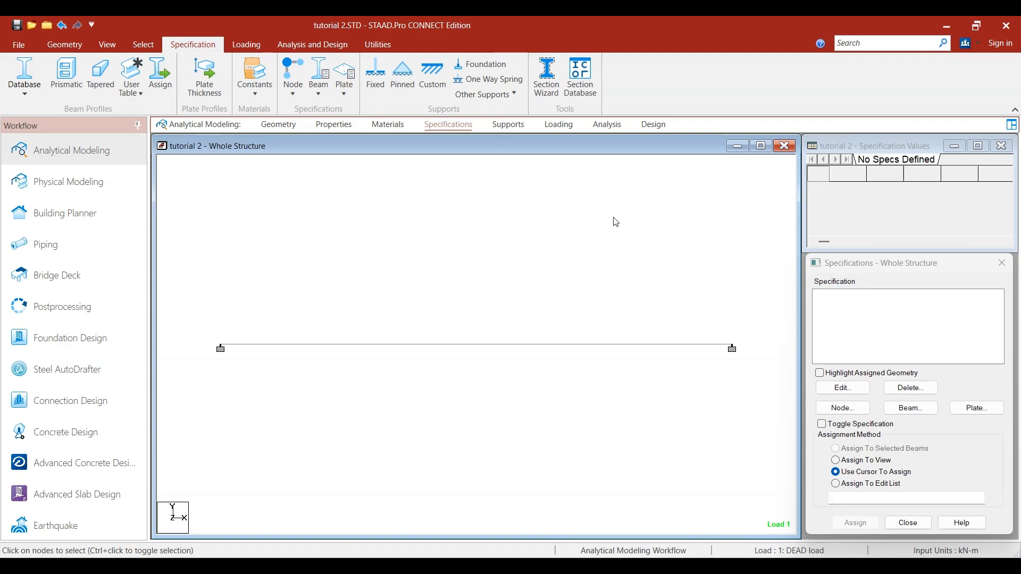
{"action": "left_click", "coordinate": [910, 408]}
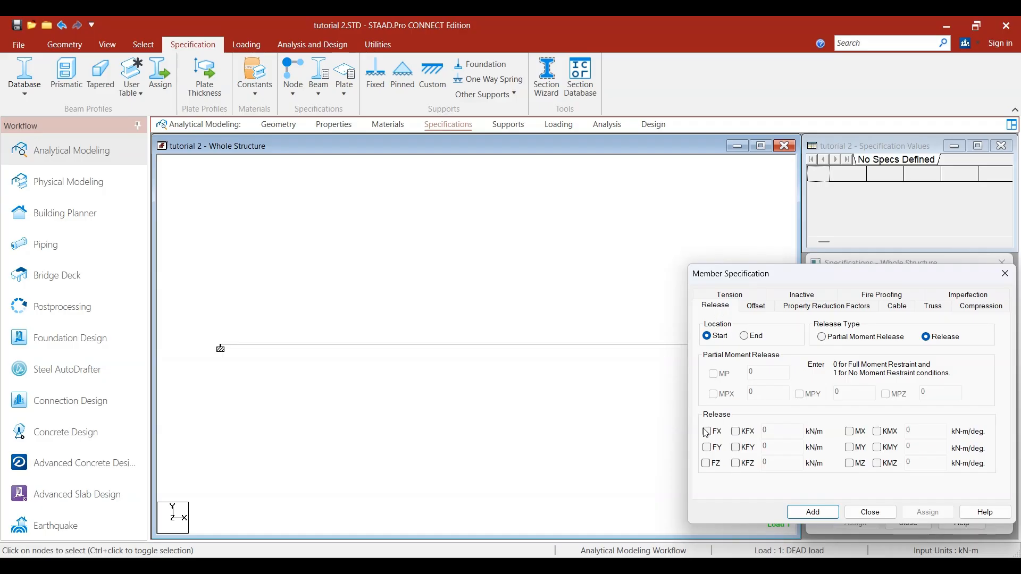
{"action": "left_click", "coordinate": [933, 307]}
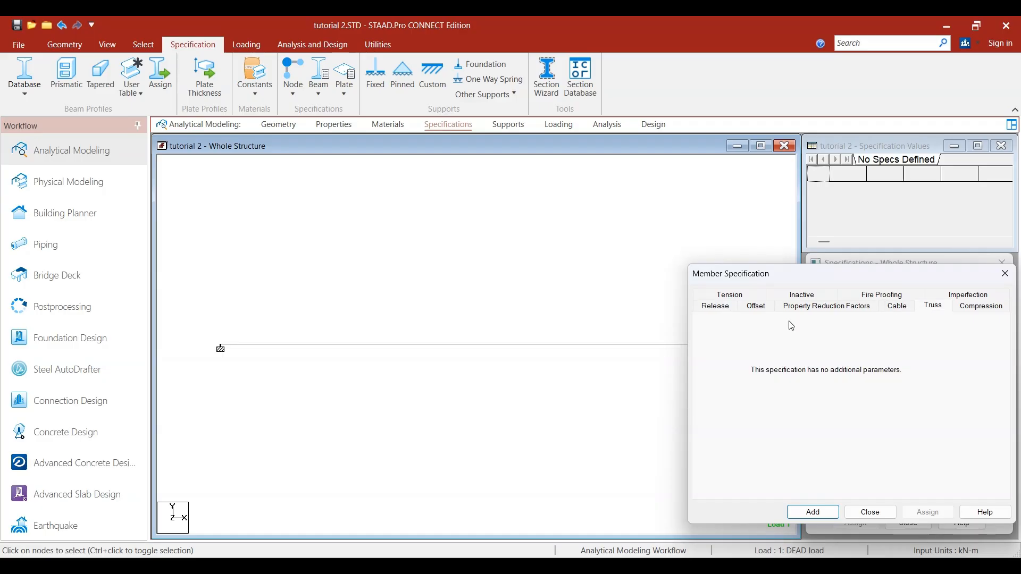
{"action": "left_click", "coordinate": [870, 511]}
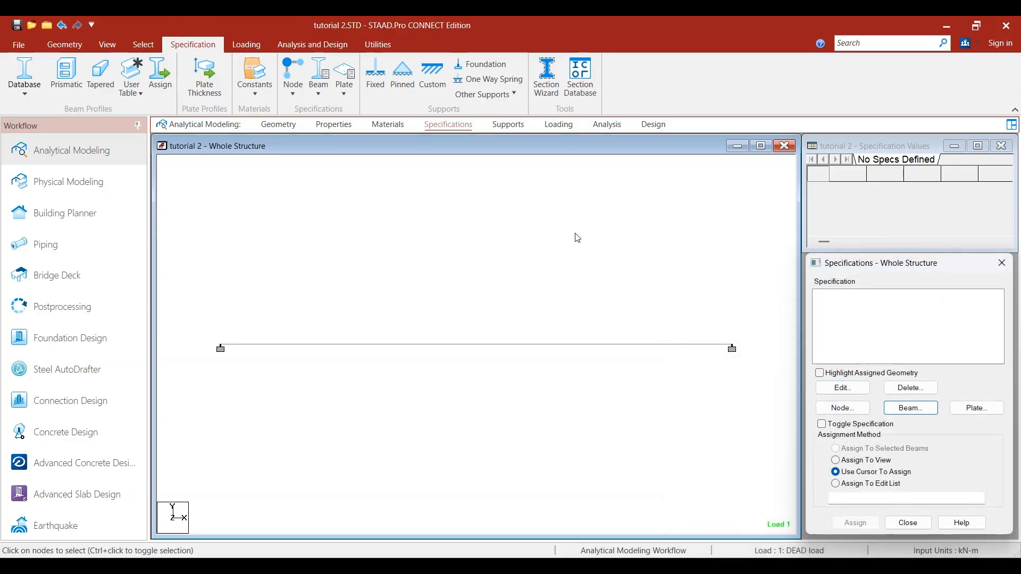
Review the supports, the member load within the DEAD load case, and the Analysis command list
{"action": "left_click", "coordinate": [509, 126]}
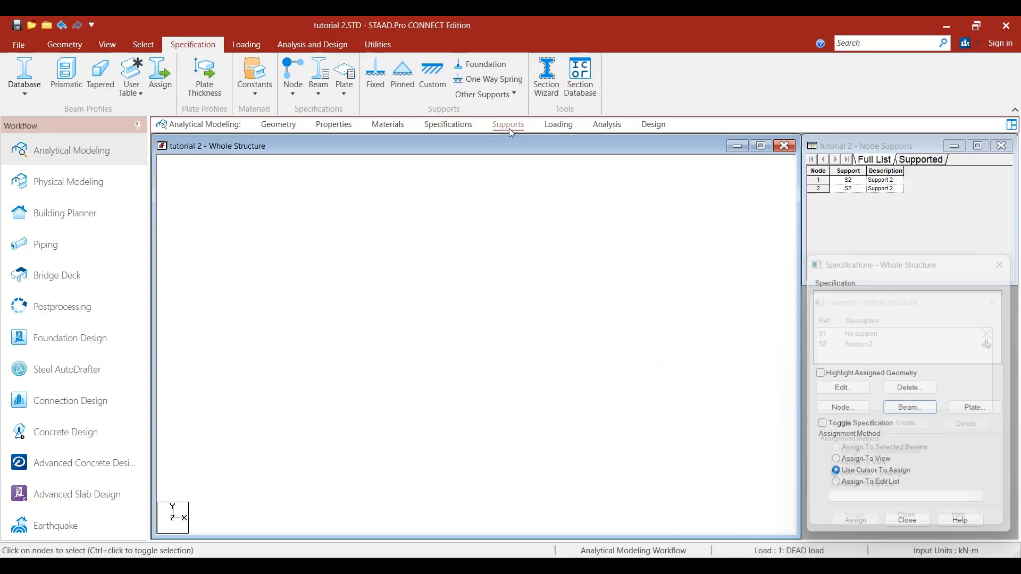
{"action": "left_click", "coordinate": [558, 126]}
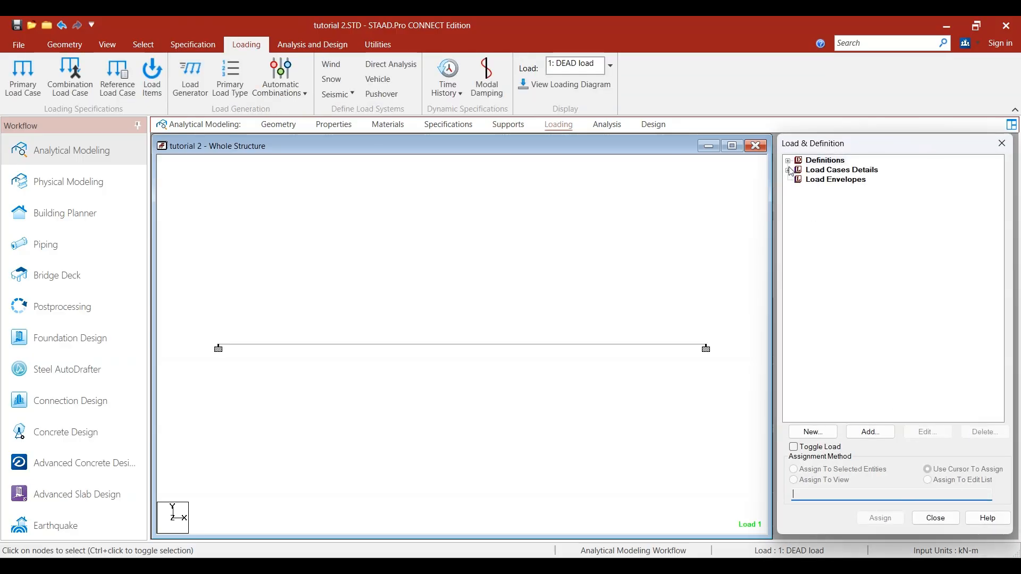
{"action": "left_click", "coordinate": [824, 160]}
{"action": "left_click", "coordinate": [788, 170]}
{"action": "left_click", "coordinate": [825, 181]}
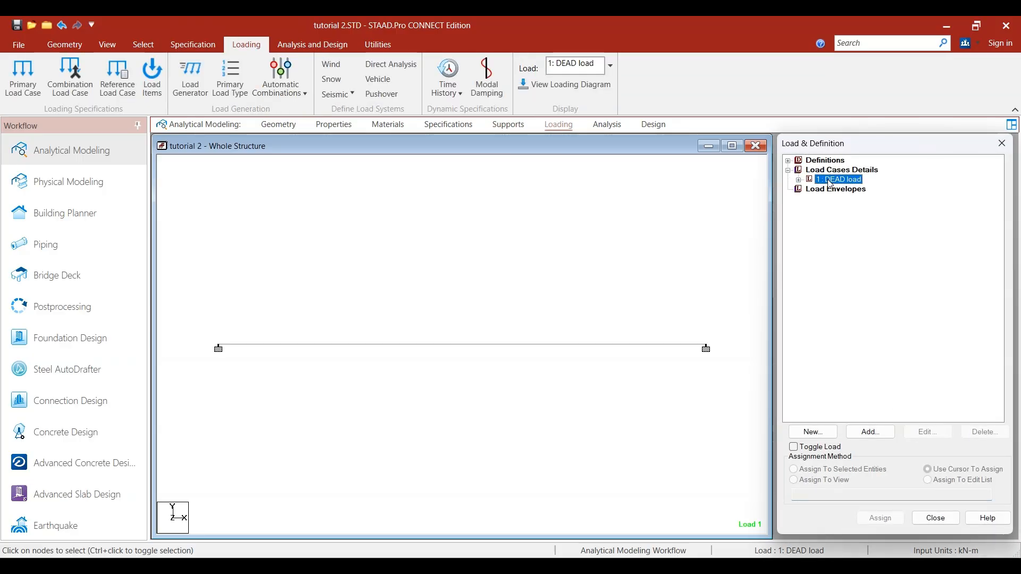
{"action": "left_click", "coordinate": [799, 180]}
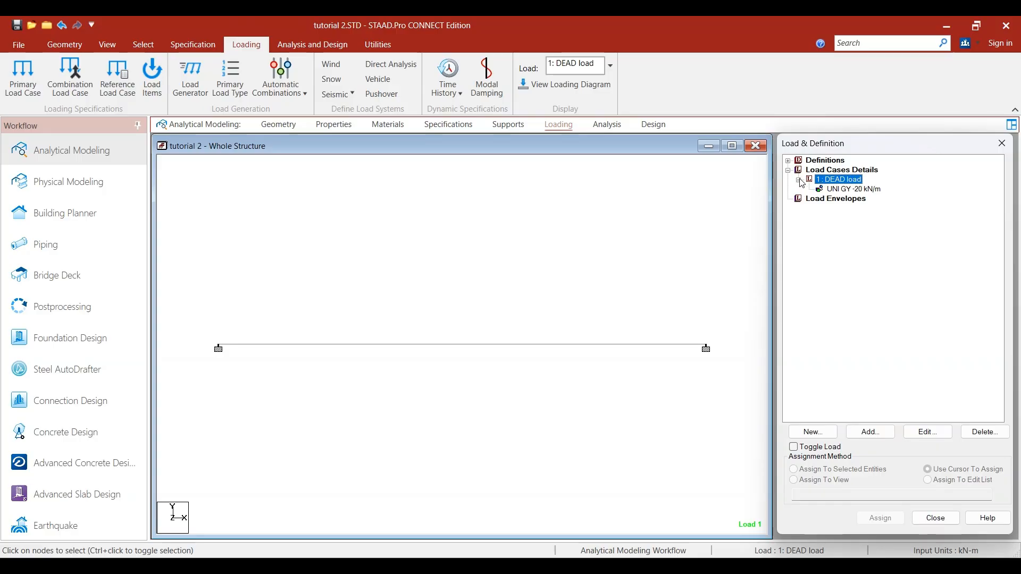
{"action": "left_click", "coordinate": [607, 127]}
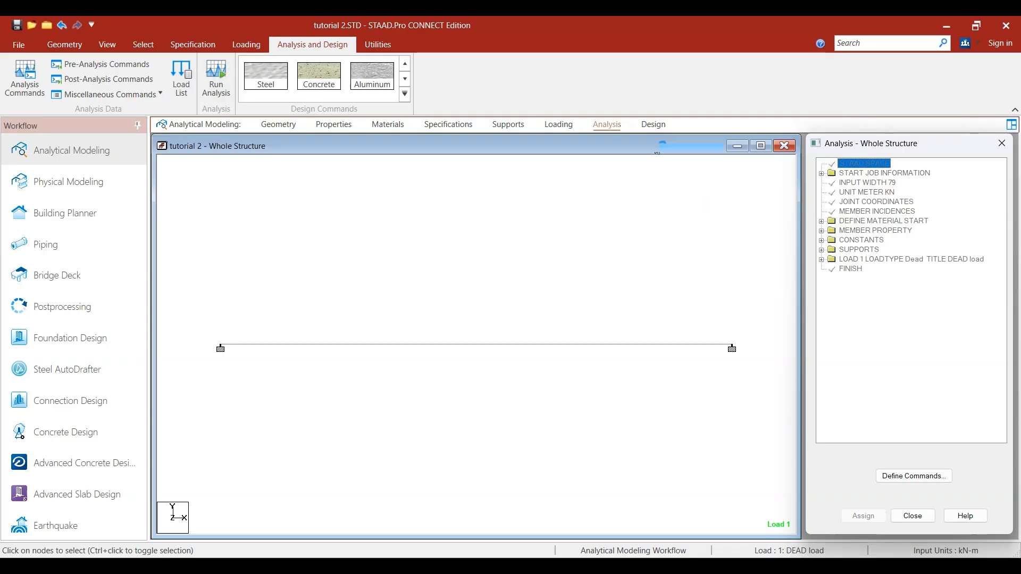
{"action": "left_click", "coordinate": [280, 126]}
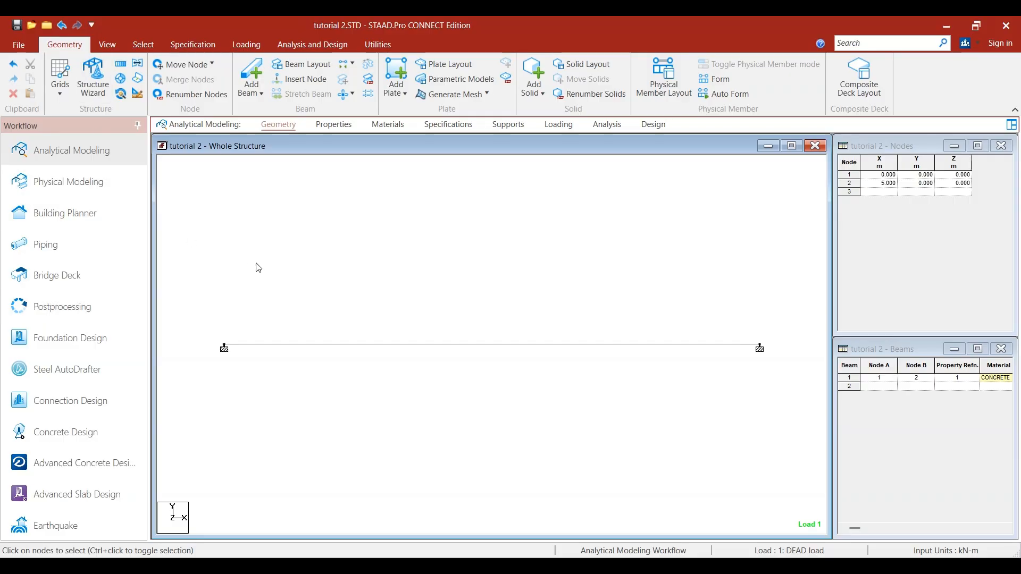
{"action": "left_click", "coordinate": [350, 345]}
{"action": "scroll", "coordinate": [420, 298], "scroll_direction": "down", "scroll_amount": 4}
{"action": "middle_click_drag", "start_coordinate": [425, 340], "coordinate": [424, 299]}
{"action": "left_click", "coordinate": [398, 356]}
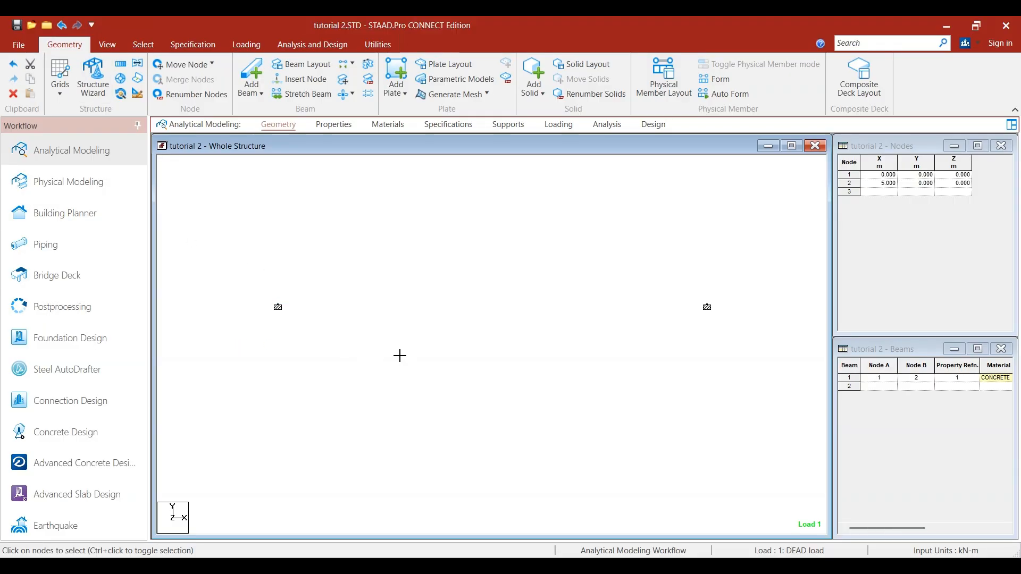
Delete the fixed support definition S2 from the model and confirm the deletion
{"action": "left_click", "coordinate": [508, 124]}
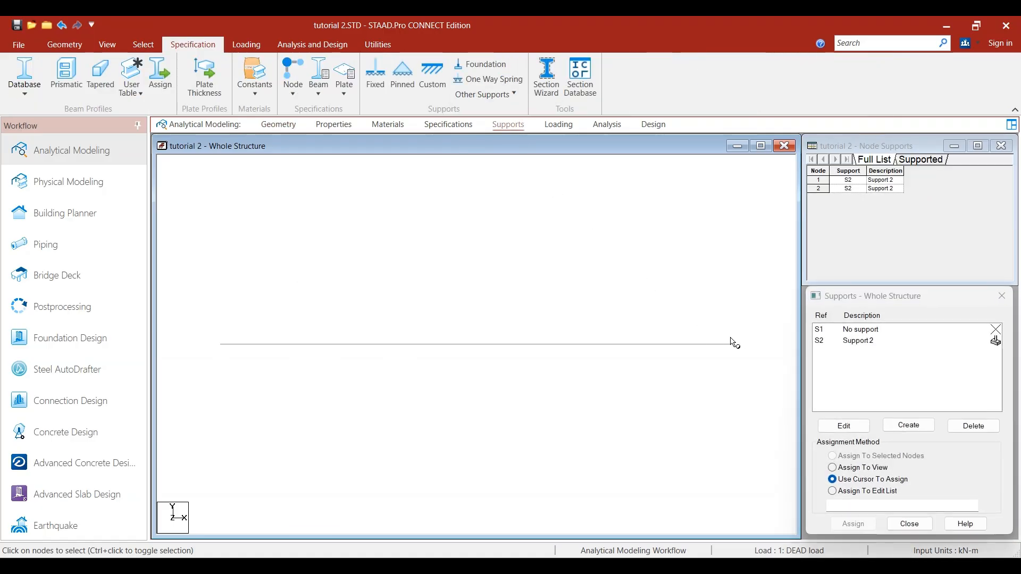
{"action": "left_click", "coordinate": [989, 341]}
{"action": "left_click", "coordinate": [980, 430]}
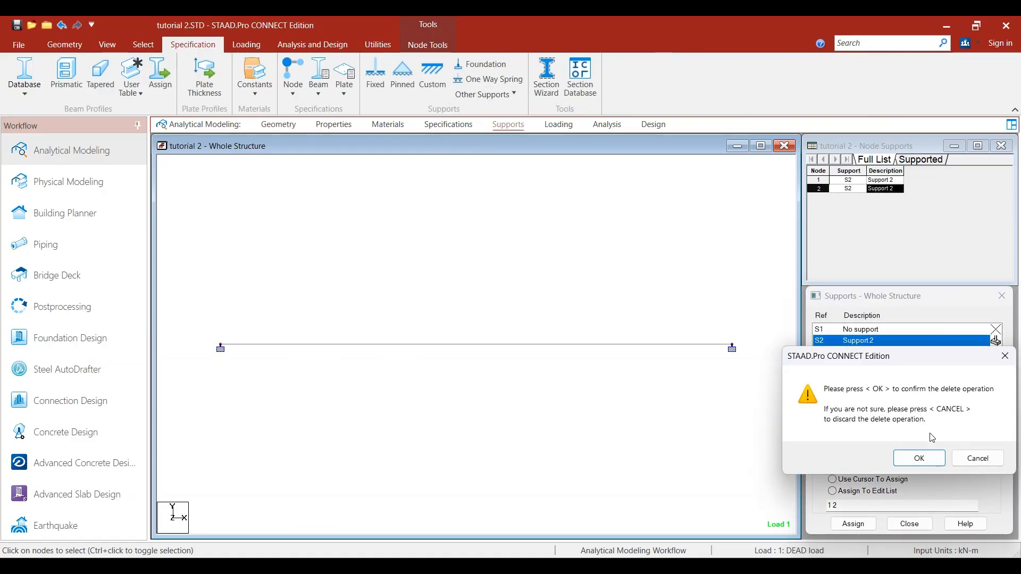
{"action": "left_click", "coordinate": [854, 456]}
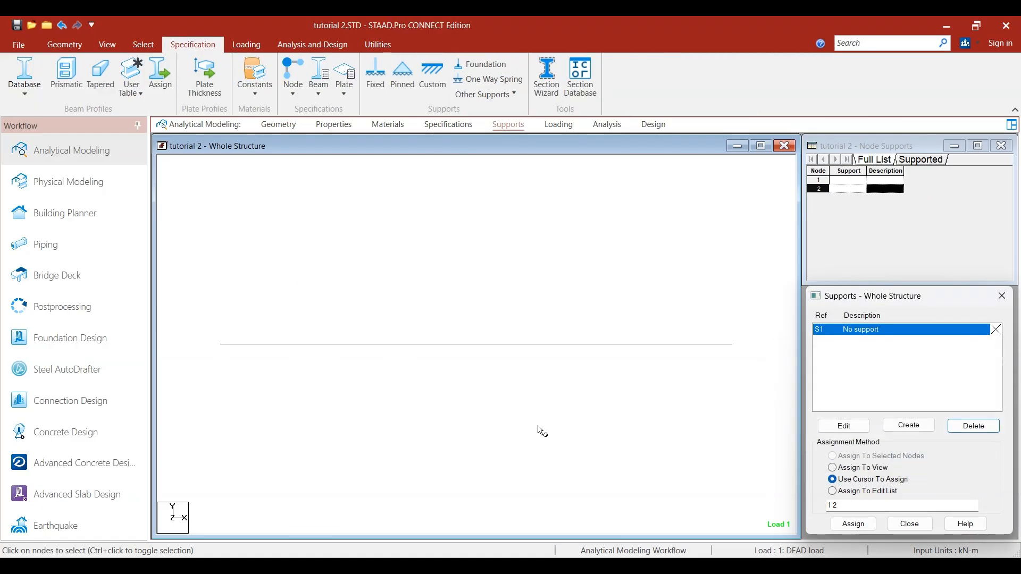
{"action": "left_click", "coordinate": [299, 344]}
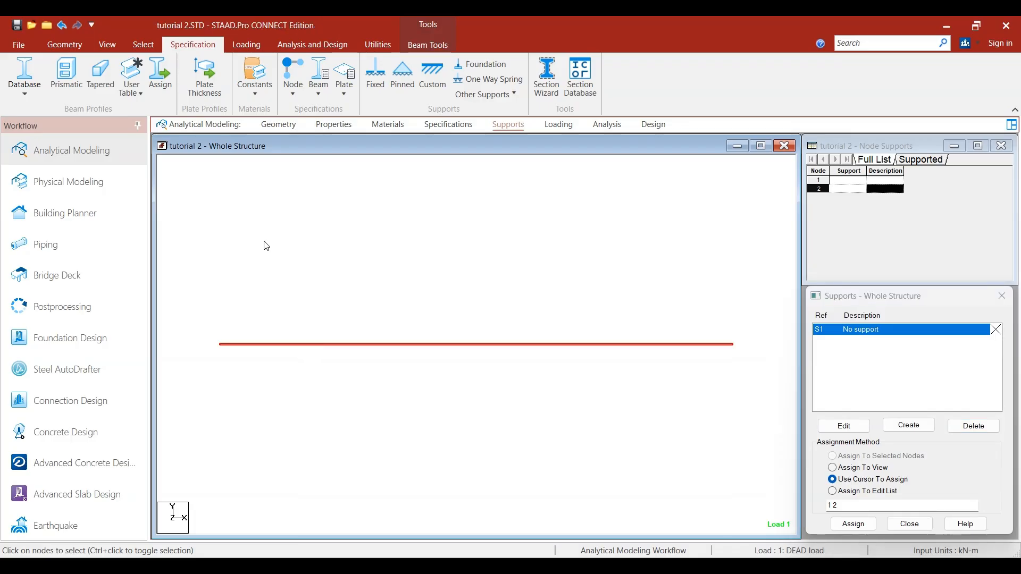
{"action": "left_click", "coordinate": [299, 248]}
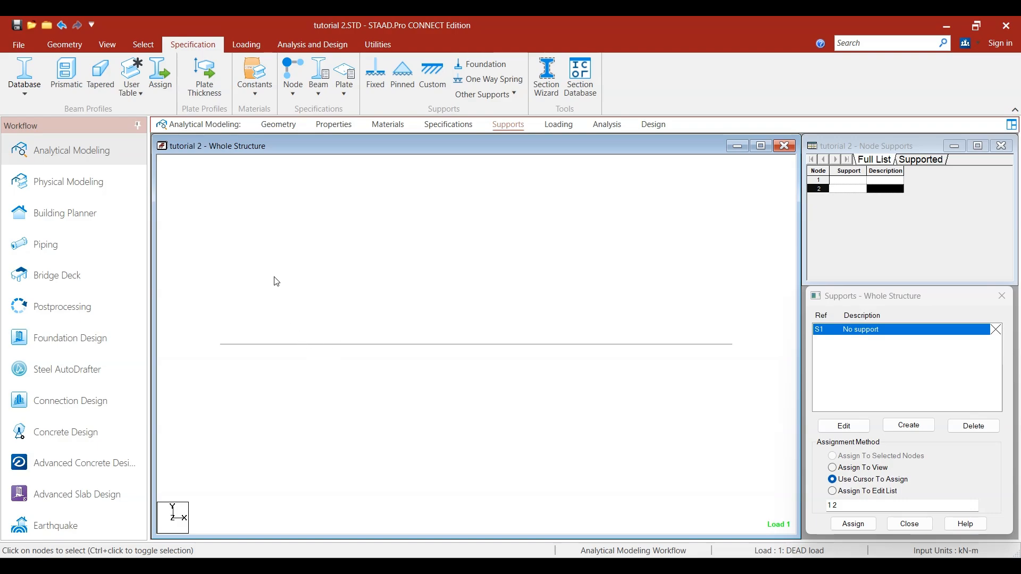
{"action": "left_click", "coordinate": [136, 46]}
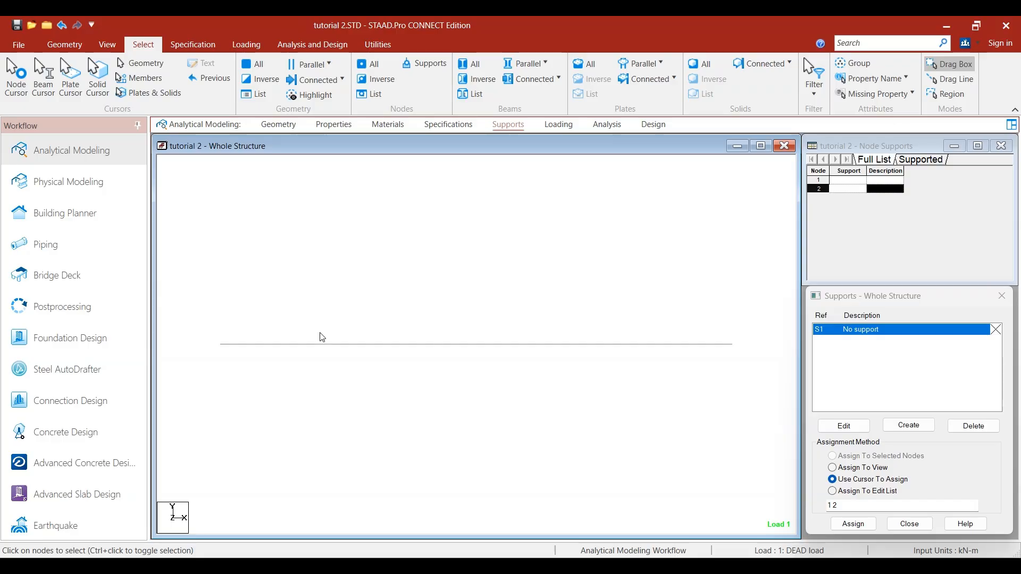
{"action": "left_click", "coordinate": [329, 345]}
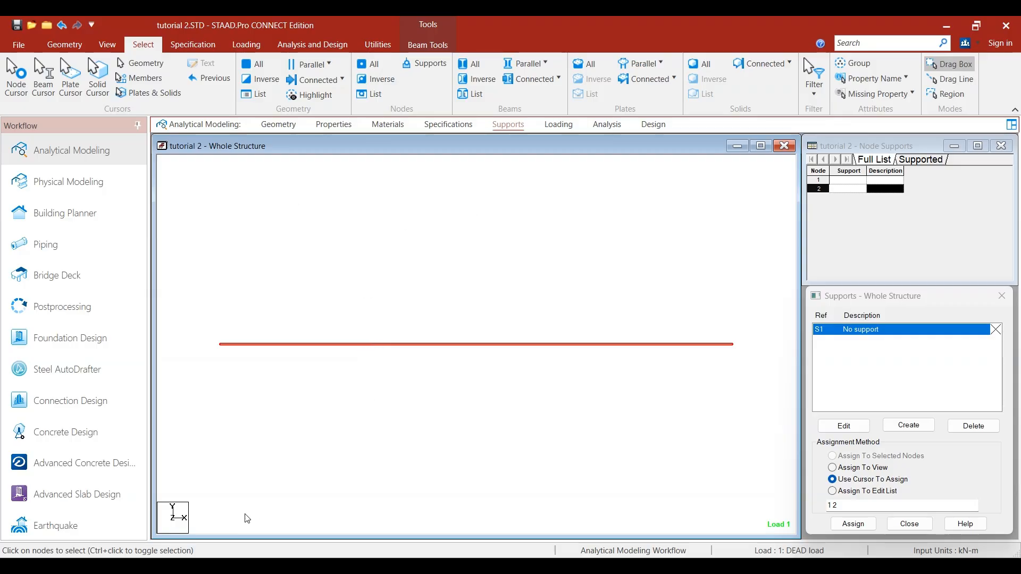
{"action": "middle_click_drag", "start_coordinate": [376, 290], "coordinate": [381, 337]}
{"action": "left_click", "coordinate": [411, 364]}
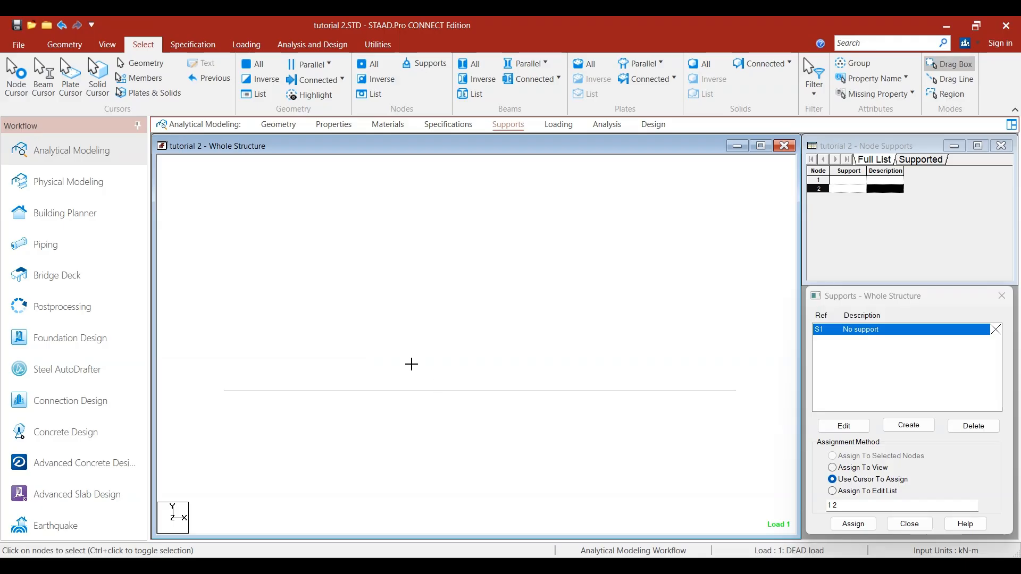
Repeat the beam with Translational Repeat in the global Y direction, using 1 step at 3 m spacing without linking the steps
{"action": "left_click", "coordinate": [420, 394]}
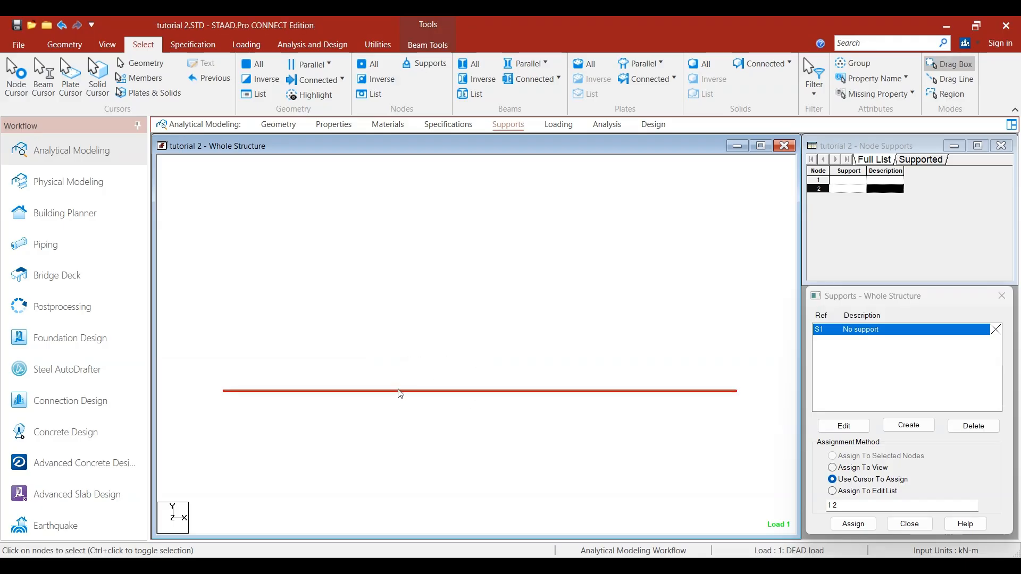
{"action": "left_click", "coordinate": [55, 43]}
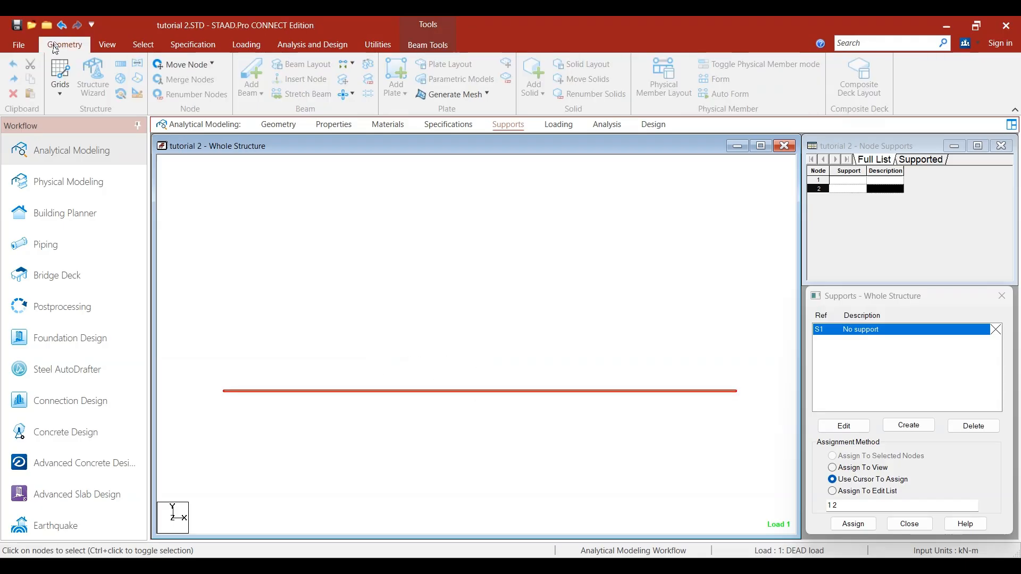
{"action": "left_click", "coordinate": [120, 65]}
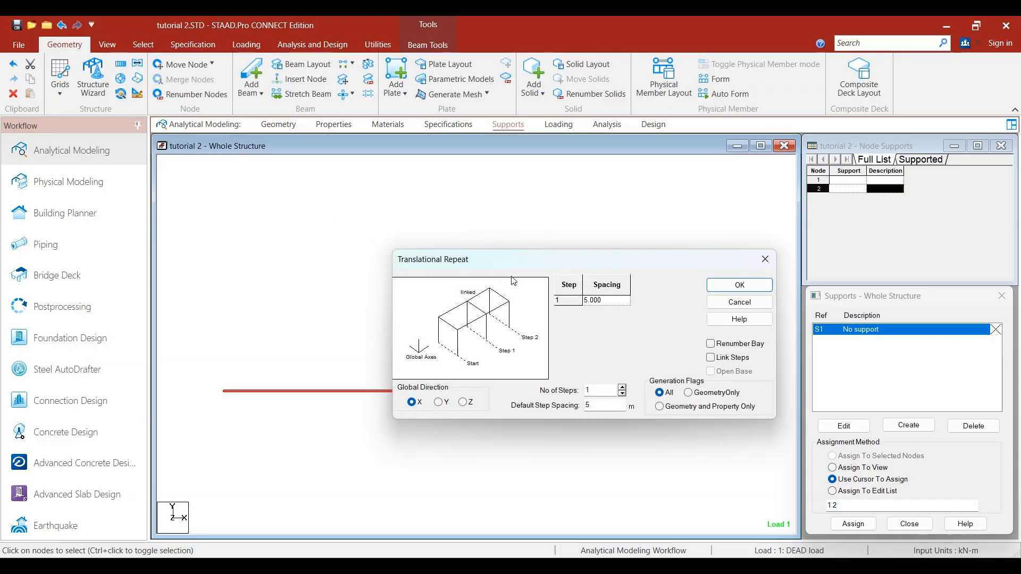
{"action": "left_click_drag", "start_coordinate": [518, 272], "coordinate": [740, 127]}
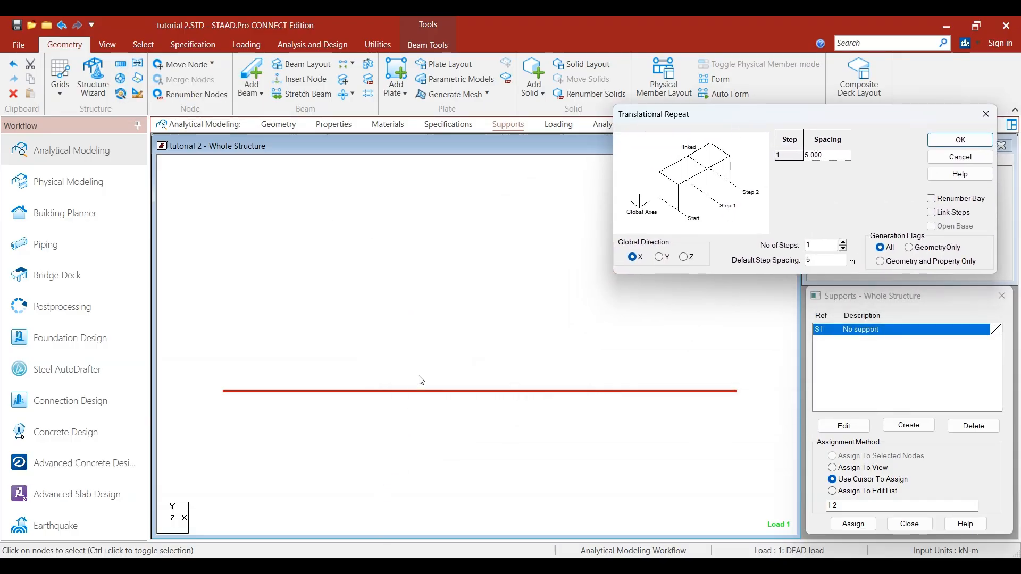
{"action": "scroll", "coordinate": [421, 379], "scroll_direction": "down", "scroll_amount": 1}
{"action": "middle_click_drag", "start_coordinate": [427, 358], "coordinate": [394, 305]}
{"action": "scroll", "coordinate": [483, 371], "scroll_direction": "down", "scroll_amount": 2}
{"action": "middle_click_drag", "start_coordinate": [448, 361], "coordinate": [496, 361]}
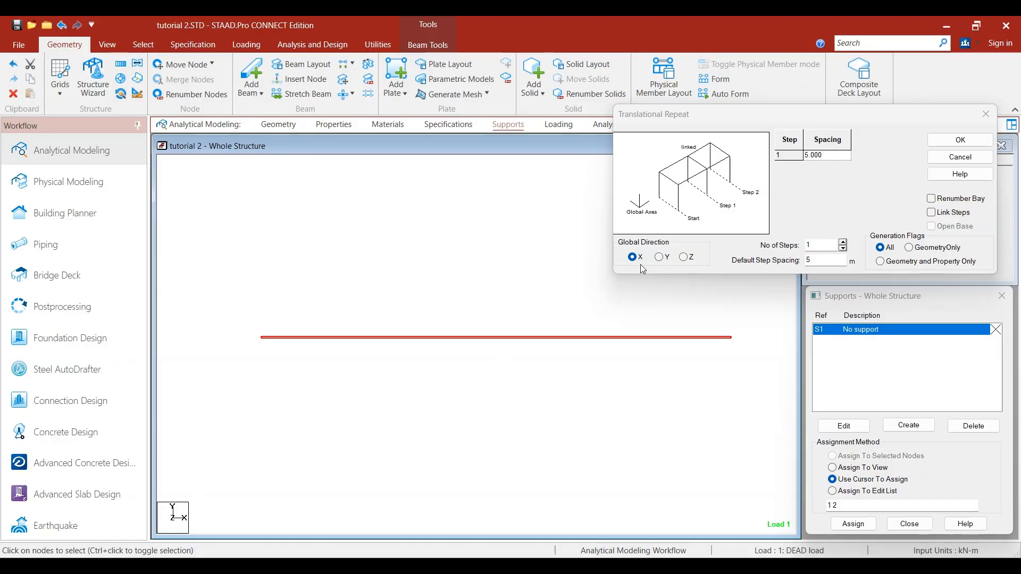
{"action": "left_click", "coordinate": [659, 257]}
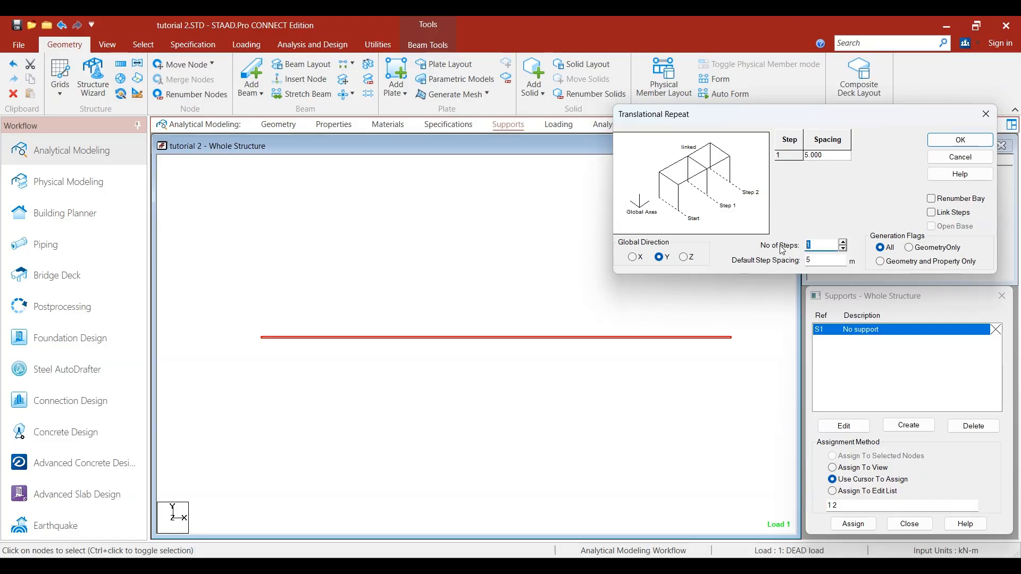
{"action": "left_click", "coordinate": [823, 246]}
{"action": "left_click_drag", "start_coordinate": [821, 264], "coordinate": [751, 265]}
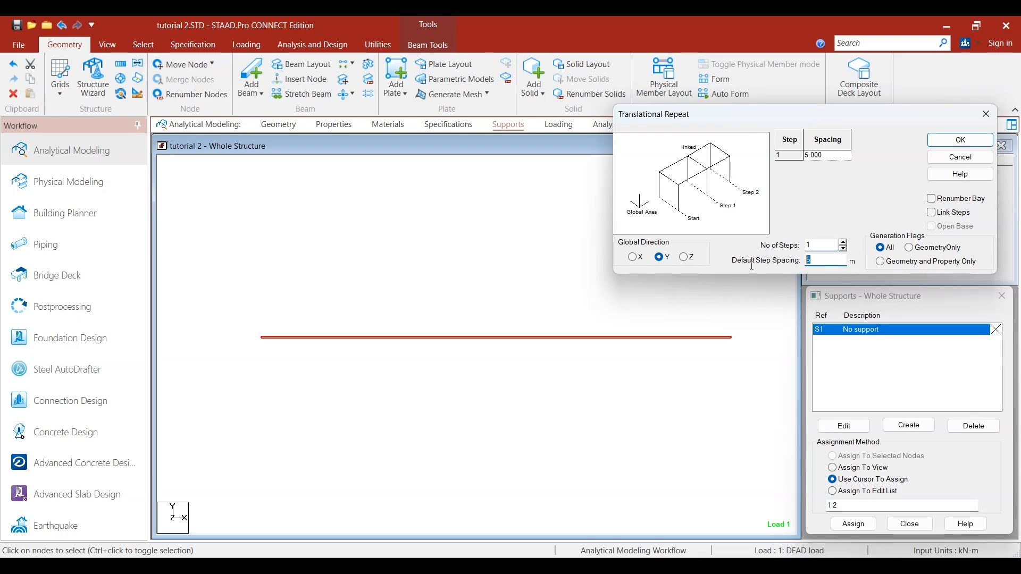
{"action": "type", "text": "3"}
{"action": "left_click", "coordinate": [959, 140]}
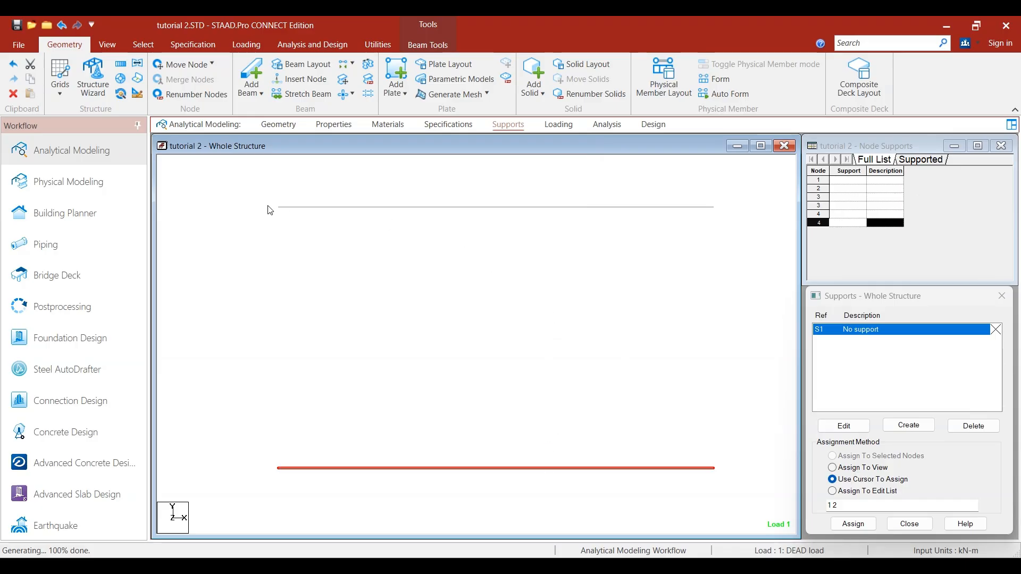
Check the original and copied beams by selecting them together, and clear the selection
{"action": "left_click_drag", "start_coordinate": [233, 188], "coordinate": [743, 236]}
{"action": "left_click_drag", "start_coordinate": [227, 177], "coordinate": [755, 503]}
{"action": "scroll", "coordinate": [565, 326], "scroll_direction": "down", "scroll_amount": 3}
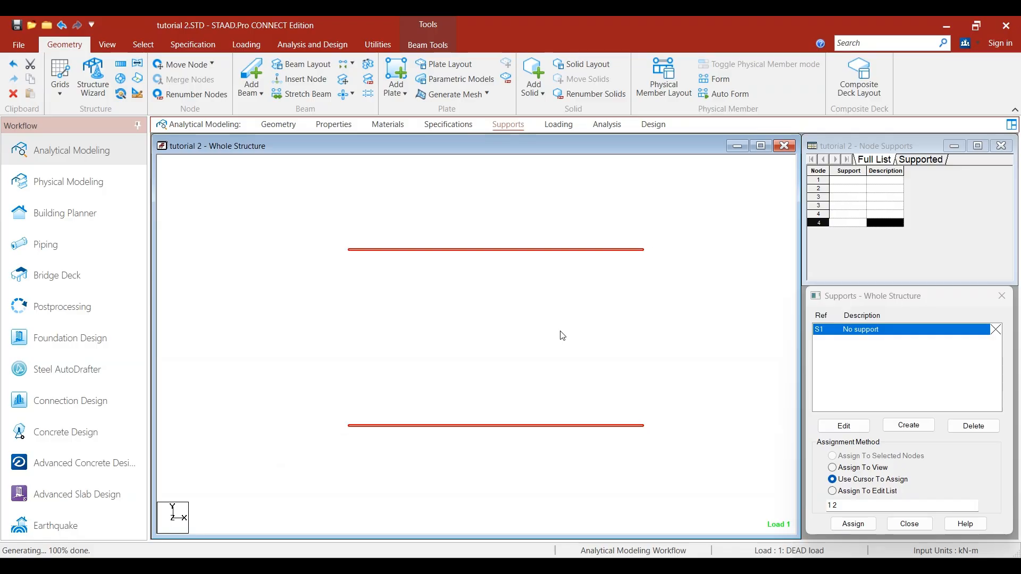
{"action": "left_click", "coordinate": [563, 336]}
Measure the node-to-node distance between the right ends of the two beams, and remove the distance dimension
{"action": "left_click", "coordinate": [369, 47]}
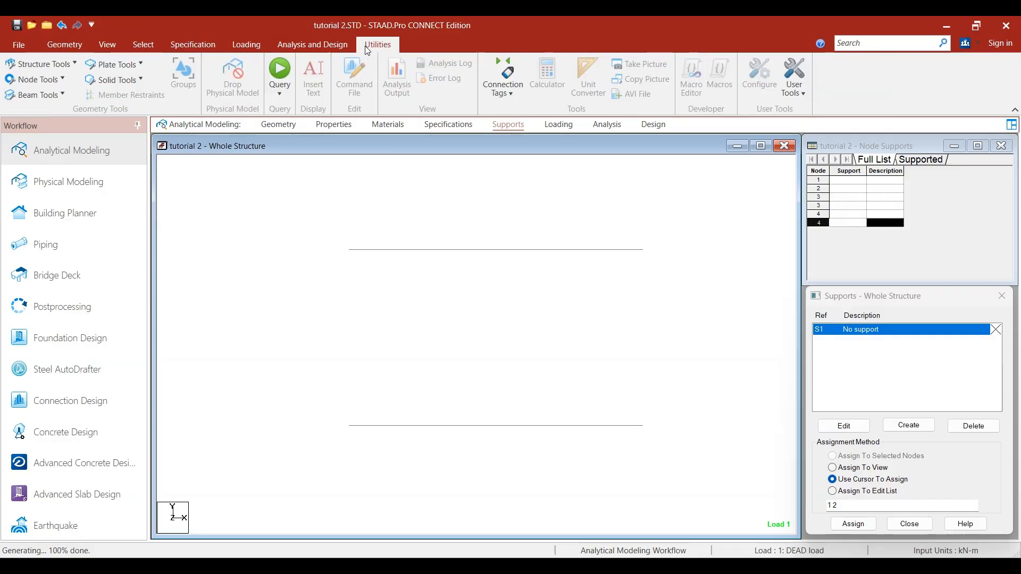
{"action": "left_click", "coordinate": [53, 92]}
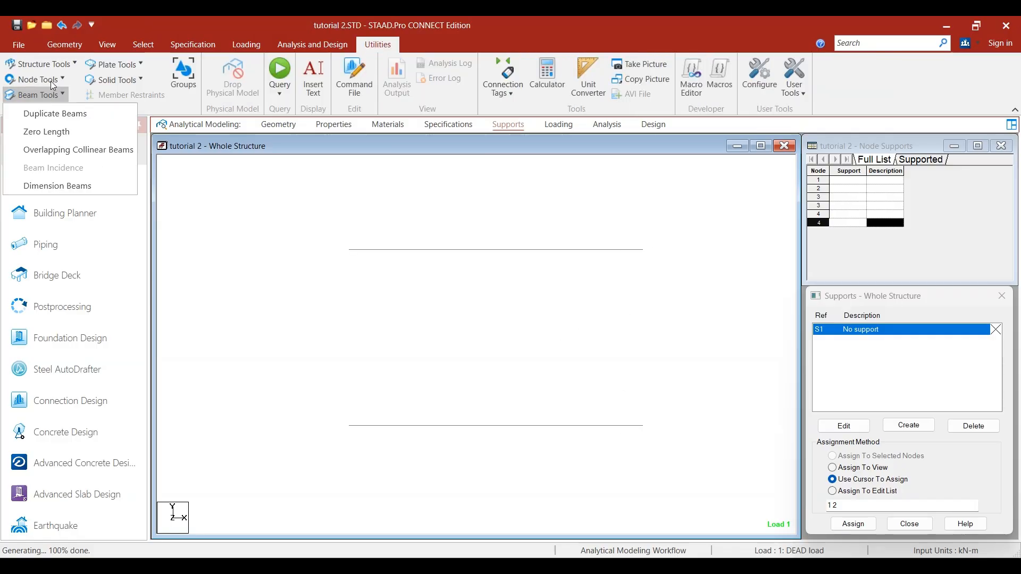
{"action": "left_click", "coordinate": [52, 94]}
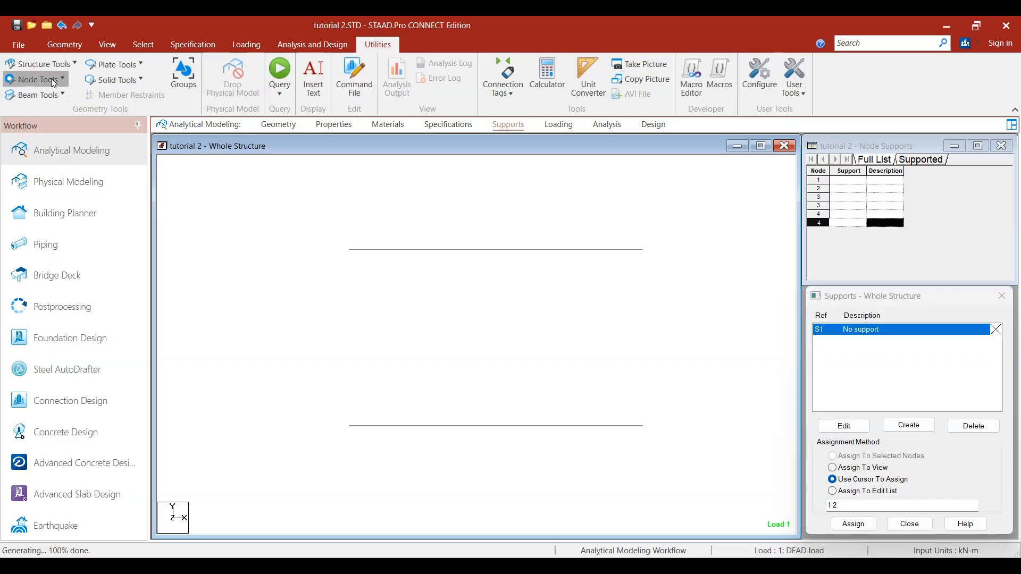
{"action": "left_click", "coordinate": [52, 80]}
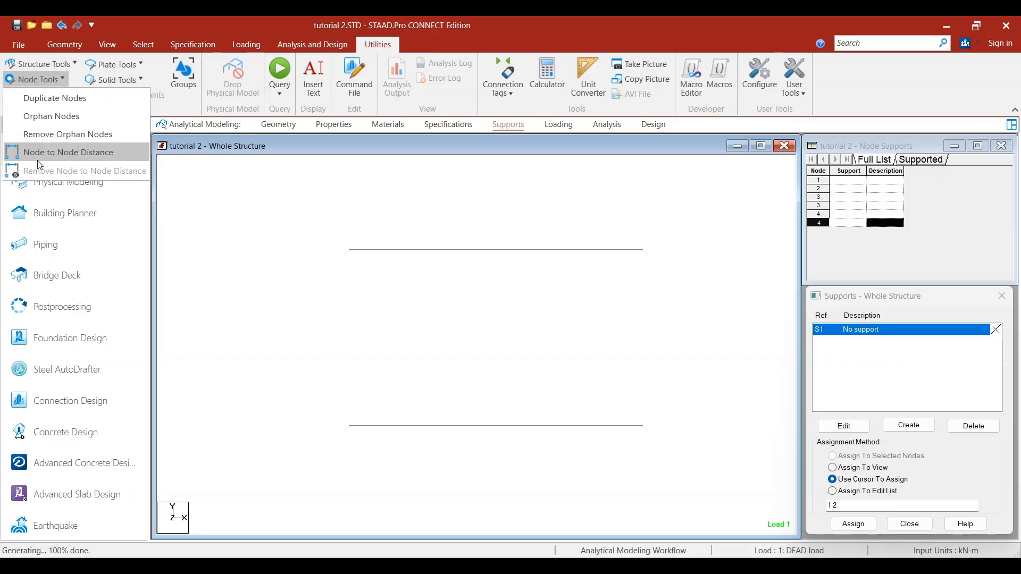
{"action": "left_click", "coordinate": [53, 153]}
{"action": "left_click", "coordinate": [643, 249]}
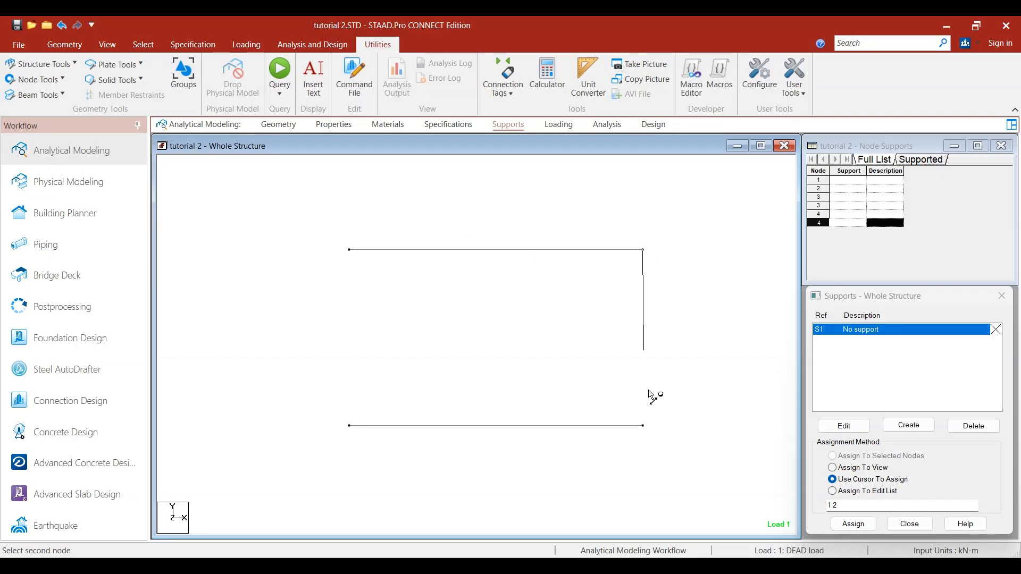
{"action": "left_click", "coordinate": [643, 426]}
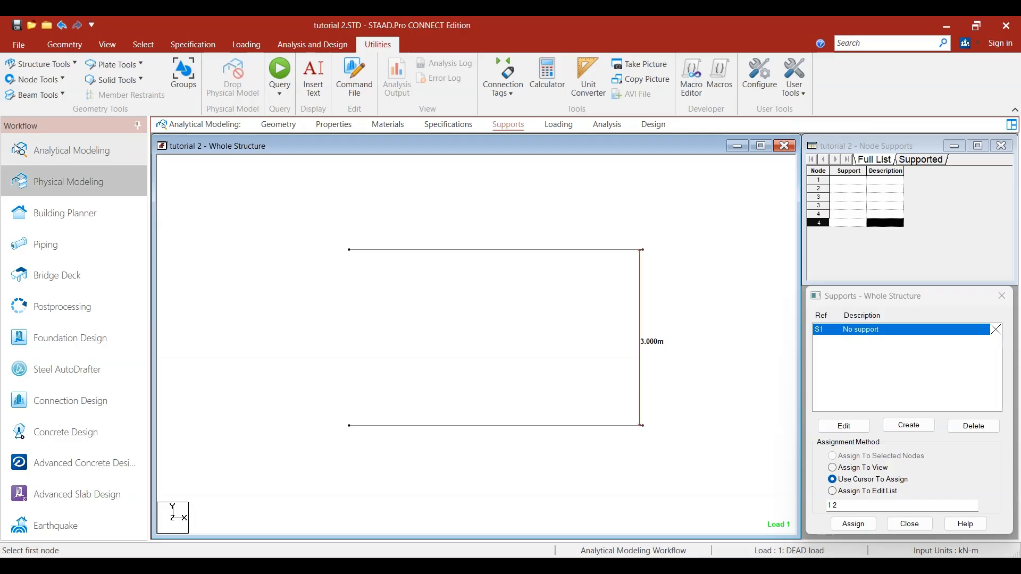
{"action": "left_click", "coordinate": [53, 81]}
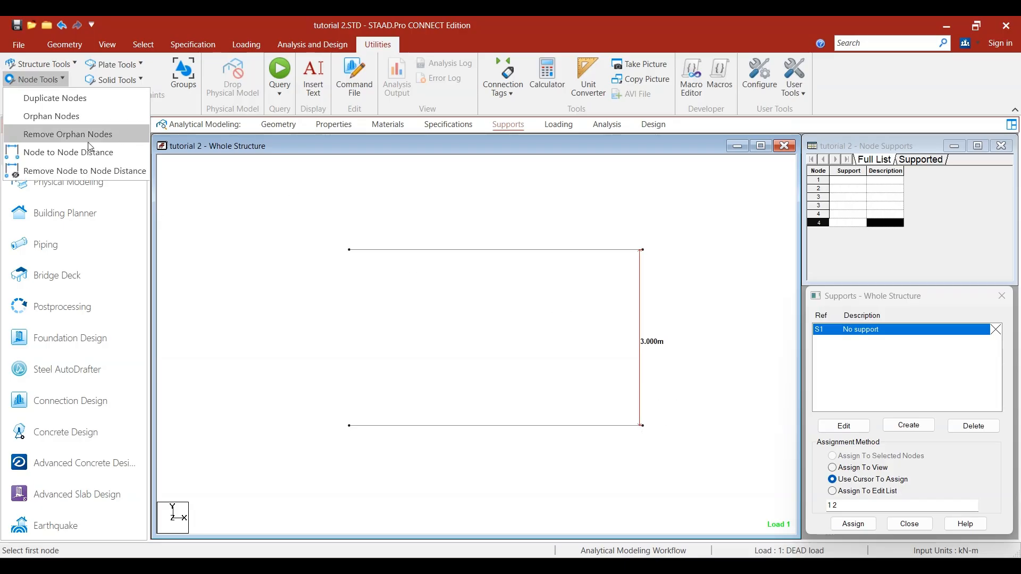
{"action": "left_click", "coordinate": [84, 173]}
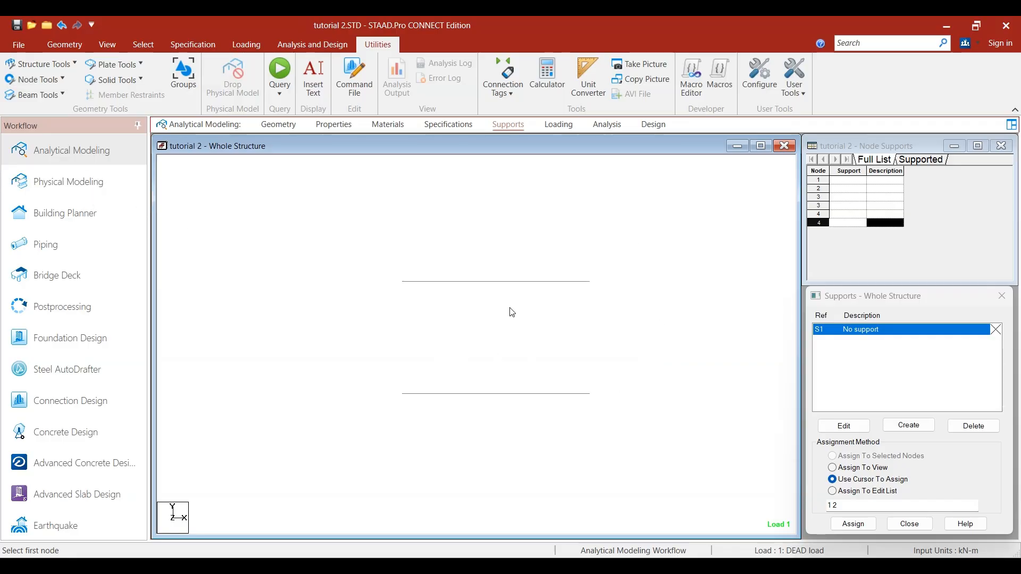
{"action": "scroll", "coordinate": [552, 349], "scroll_direction": "up", "scroll_amount": 1}
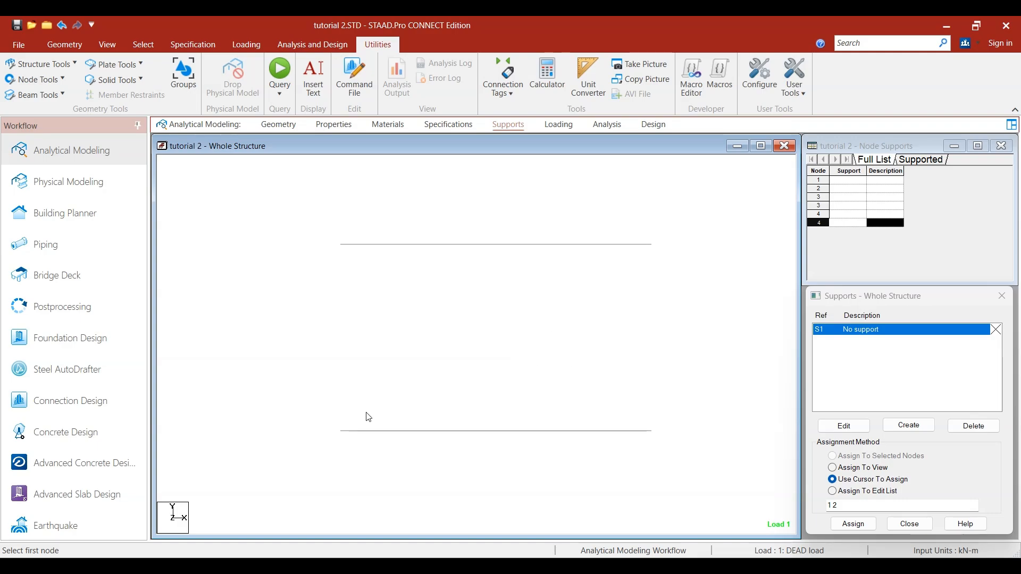
Delete the upper copied beam together with its leftover nodes
{"action": "left_click", "coordinate": [364, 252]}
{"action": "key", "text": "Delete"}
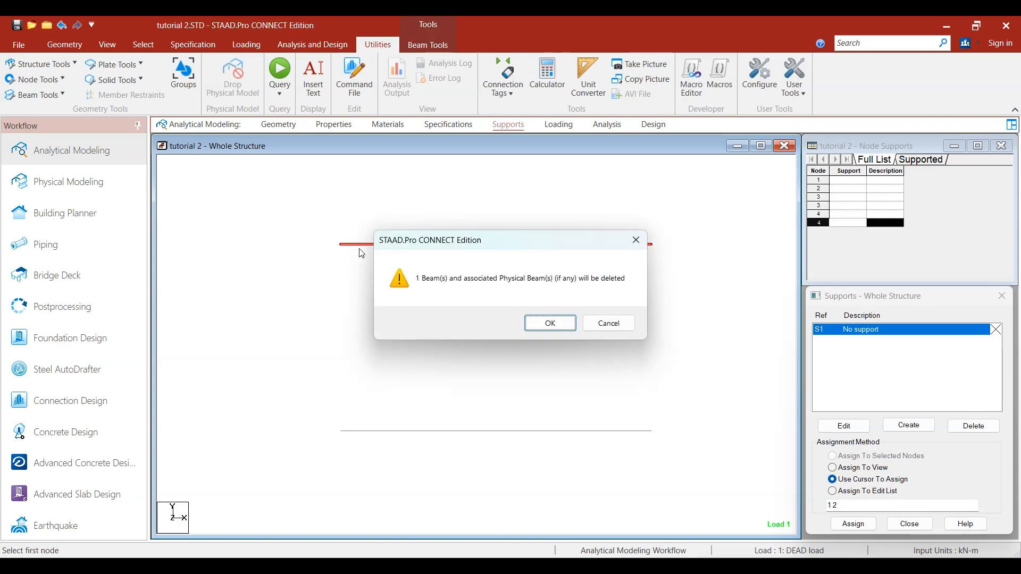
{"action": "key", "text": "Return"}
{"action": "key", "text": "Return"}
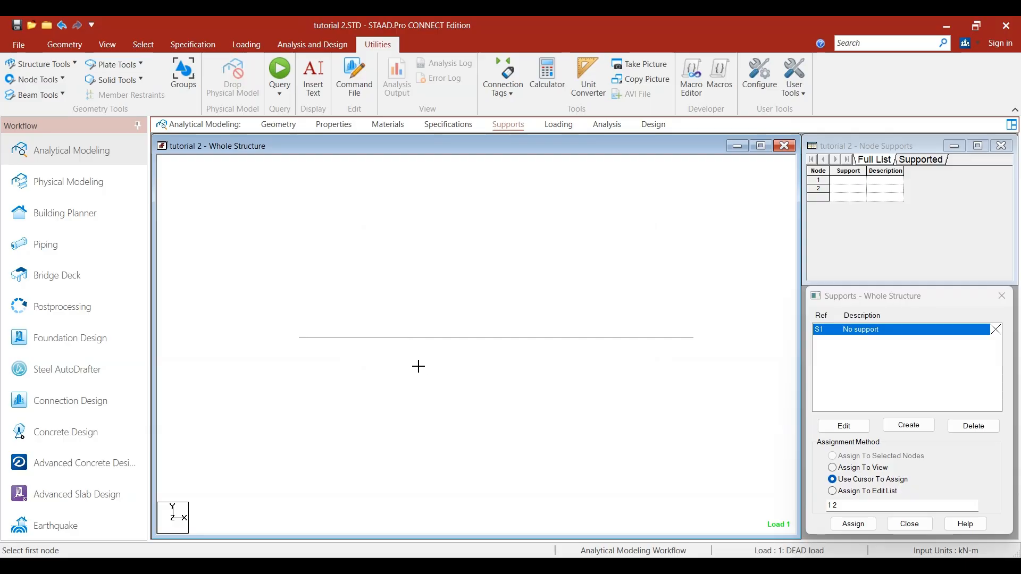
Repeat the beam with Translational Repeat in the global Y direction, using 1 step at 3 m spacing with Link Steps enabled
{"action": "left_click", "coordinate": [644, 339]}
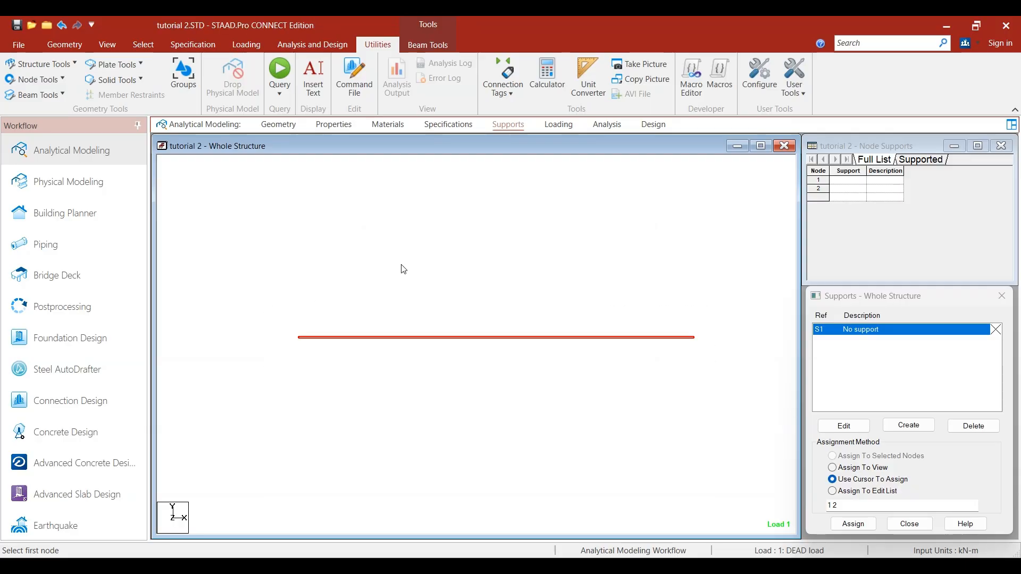
{"action": "left_click", "coordinate": [58, 46]}
{"action": "left_click", "coordinate": [122, 64]}
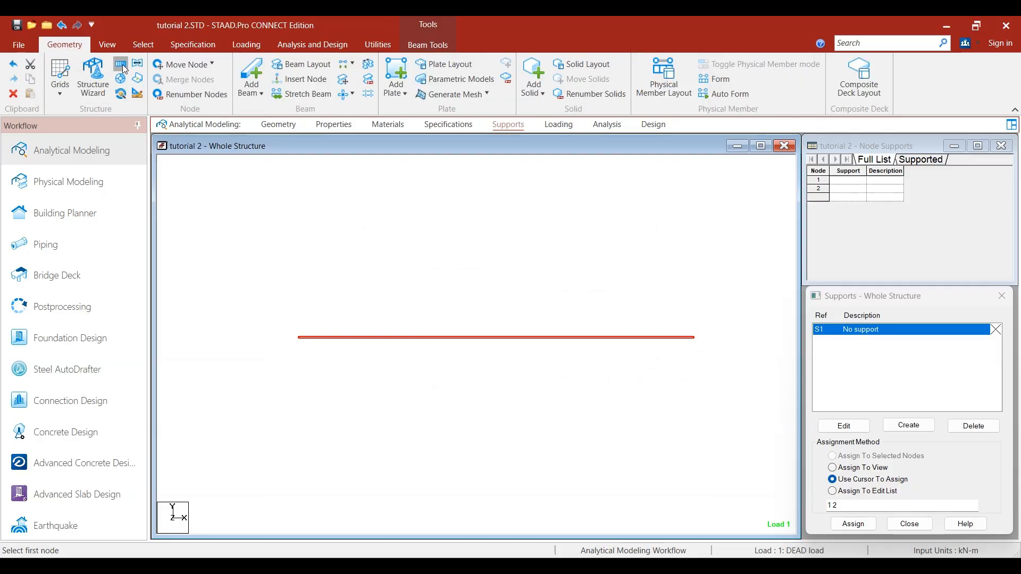
{"action": "left_click_drag", "start_coordinate": [545, 259], "coordinate": [788, 112]}
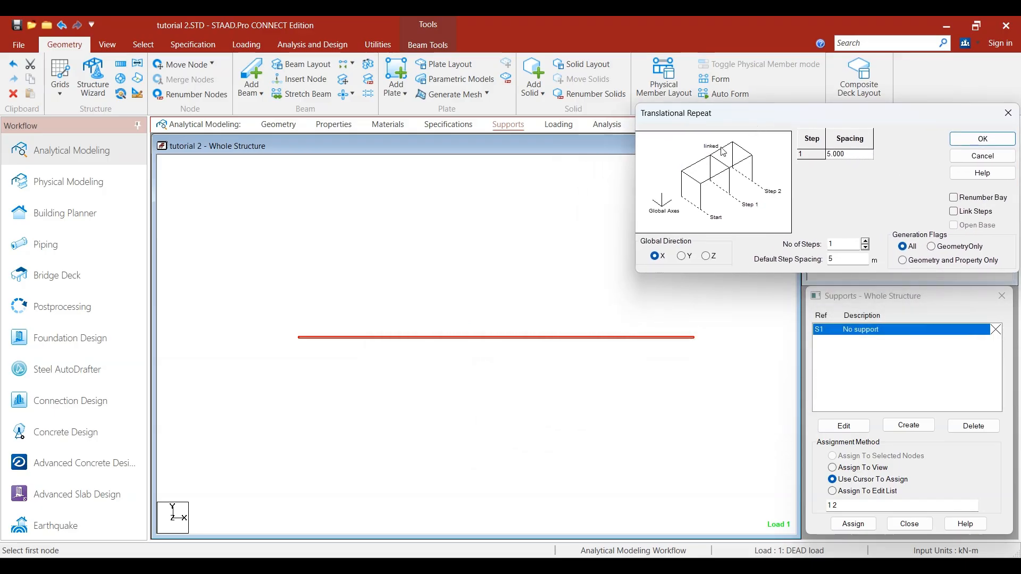
{"action": "left_click", "coordinate": [682, 256]}
{"action": "left_click", "coordinate": [832, 244]}
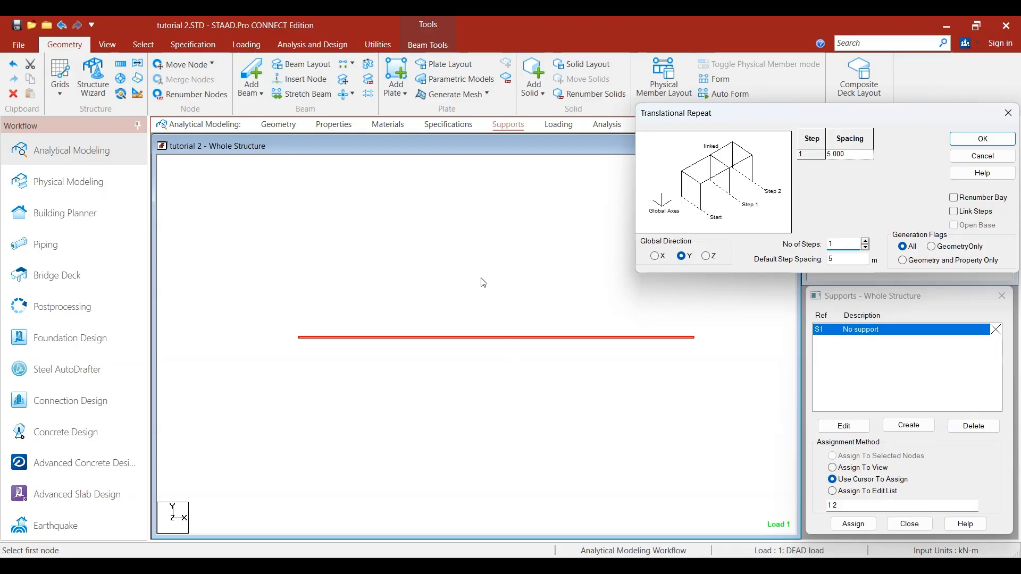
{"action": "double_click", "coordinate": [857, 260]}
{"action": "type", "text": "3"}
{"action": "left_click", "coordinate": [957, 213]}
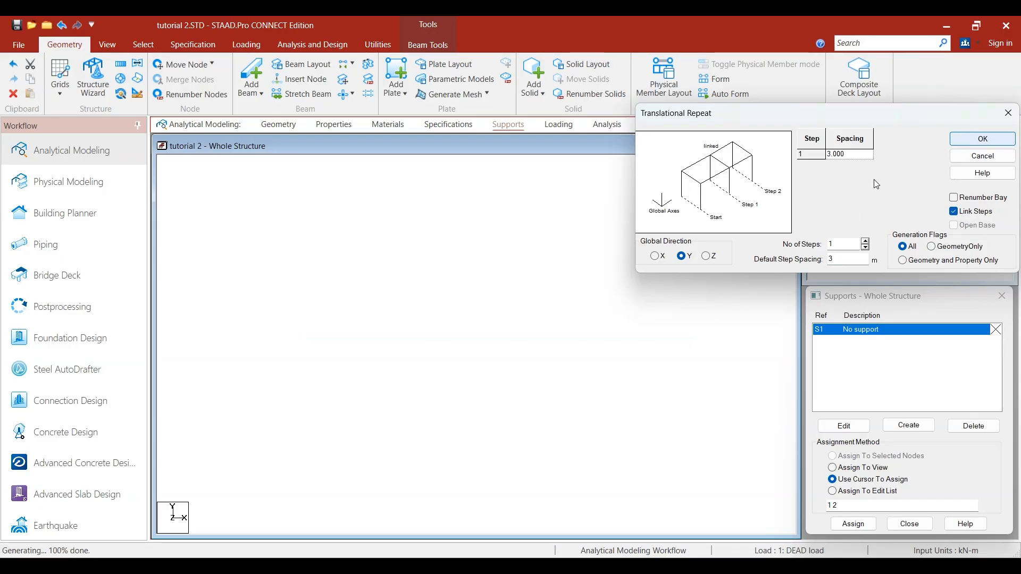
{"action": "left_click", "coordinate": [982, 139]}
Inspect the generated frame by selecting its lower beam, upper beam and vertical linking members in turn
{"action": "left_click", "coordinate": [549, 431]}
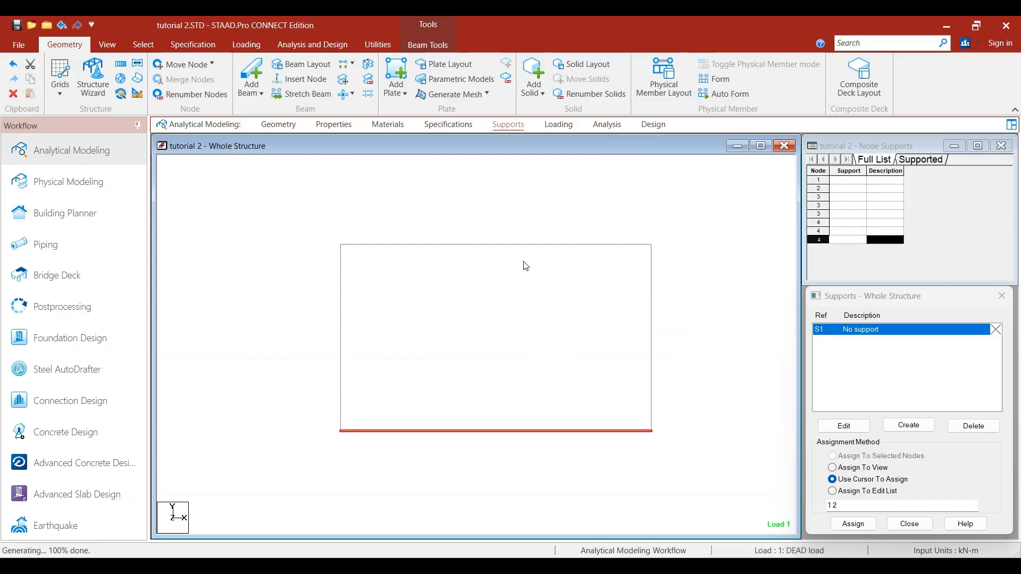
{"action": "left_click", "coordinate": [515, 248]}
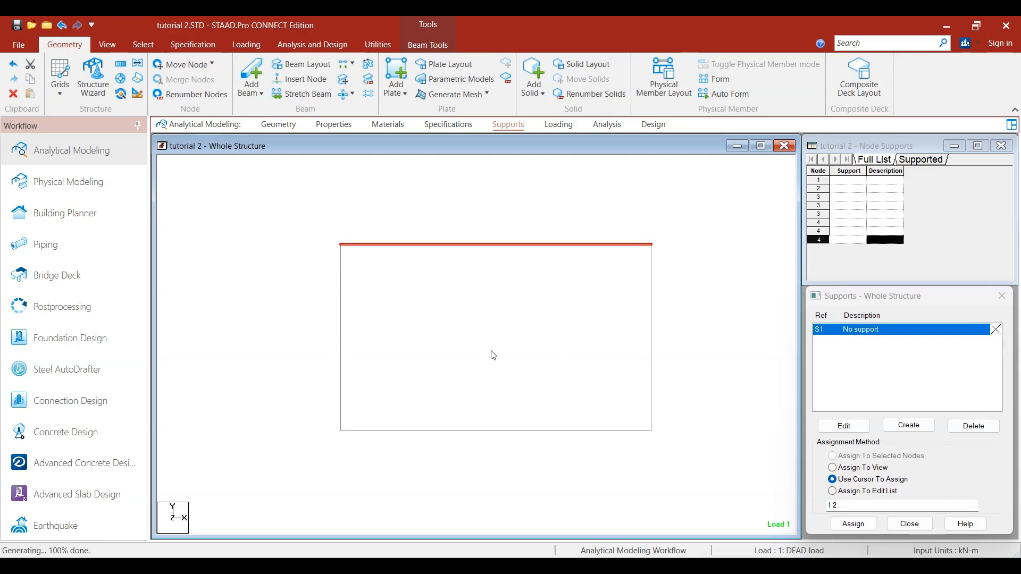
{"action": "left_click", "coordinate": [332, 298]}
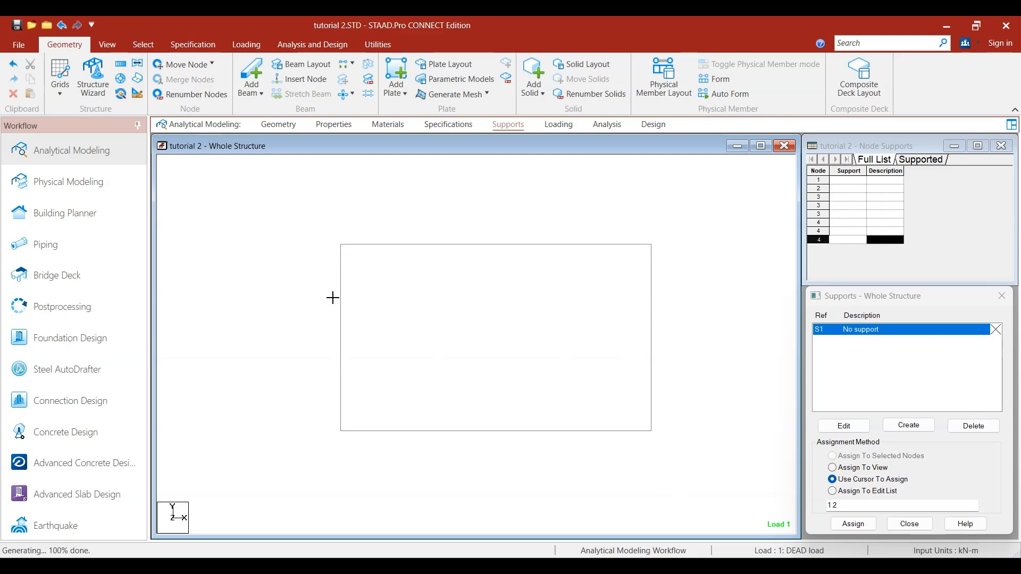
{"action": "left_click_drag", "start_coordinate": [333, 298], "coordinate": [301, 290]}
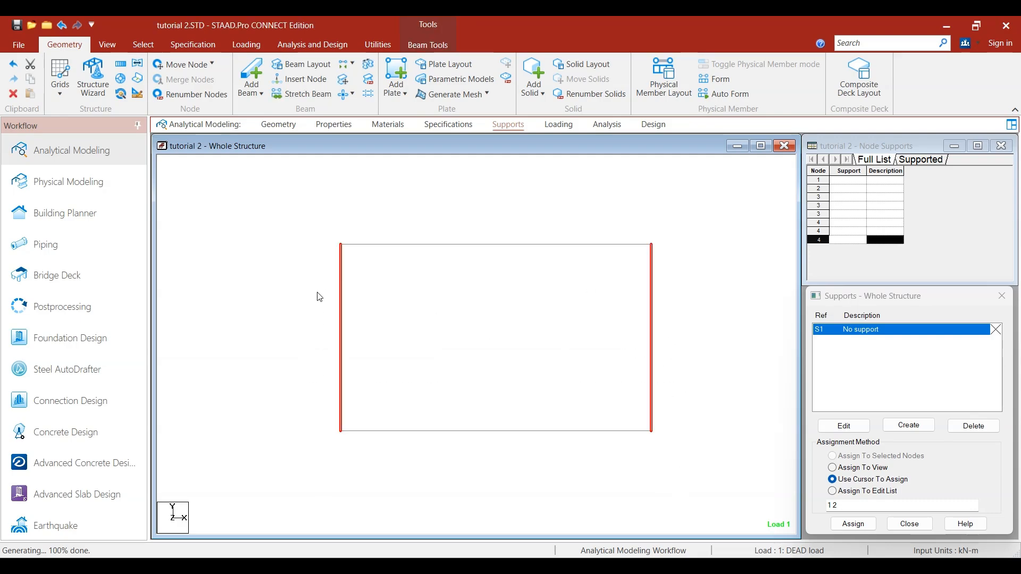
{"action": "left_click", "coordinate": [493, 343]}
Delete the two vertical members linking the lower and upper beams
{"action": "left_click_drag", "start_coordinate": [750, 339], "coordinate": [280, 289]}
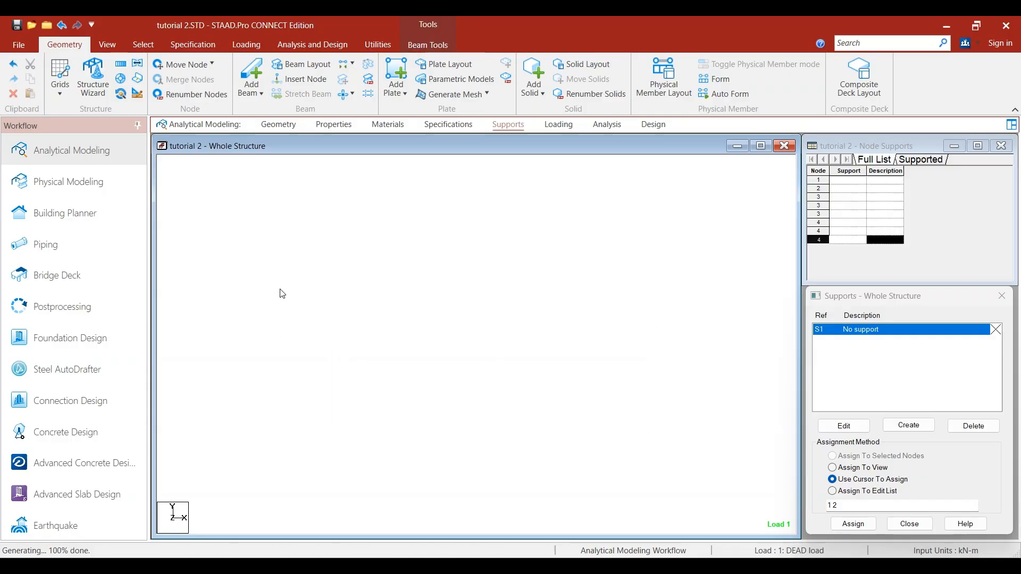
{"action": "key", "text": "Delete"}
{"action": "key", "text": "Return"}
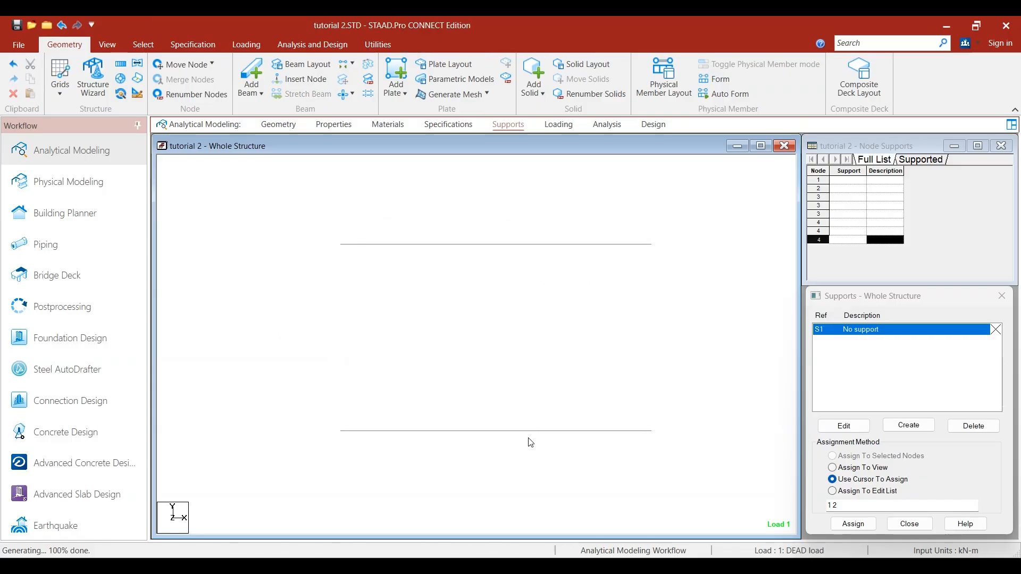
Inspect the remaining lower and upper beams, and display the model's node and beam geometry tables
{"action": "left_click", "coordinate": [531, 431]}
{"action": "left_click", "coordinate": [535, 245]}
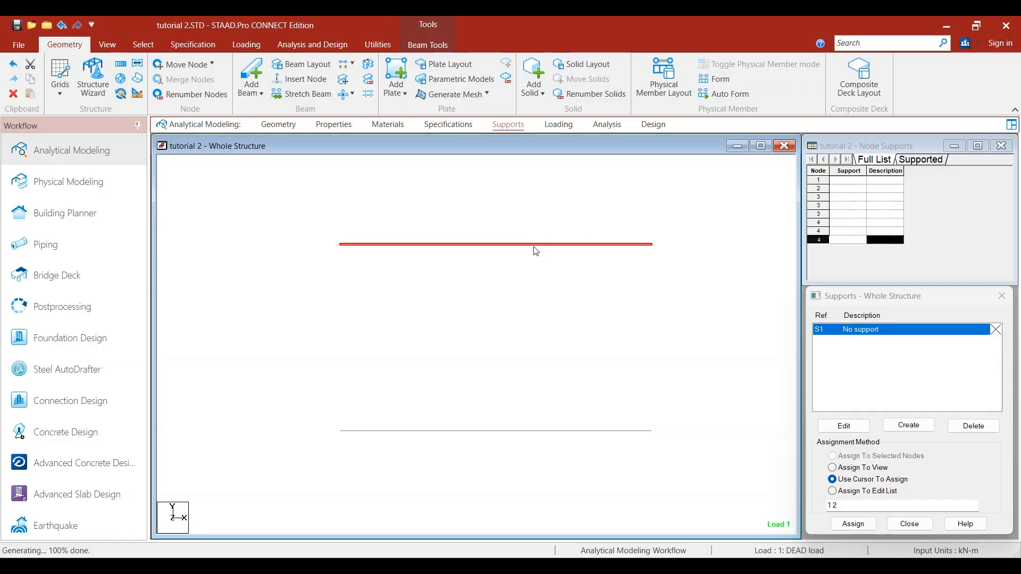
{"action": "left_click", "coordinate": [525, 346]}
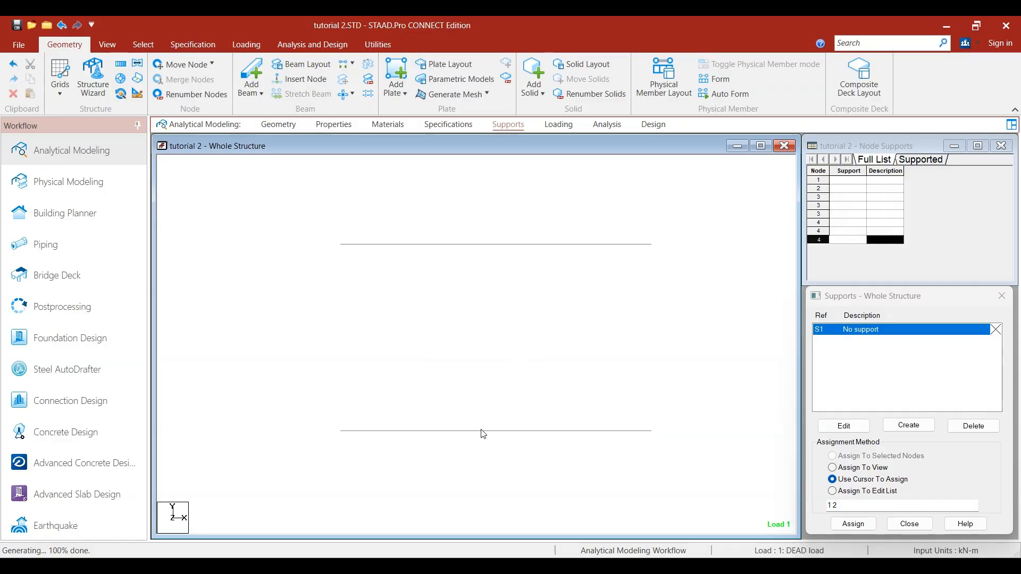
{"action": "left_click", "coordinate": [267, 126]}
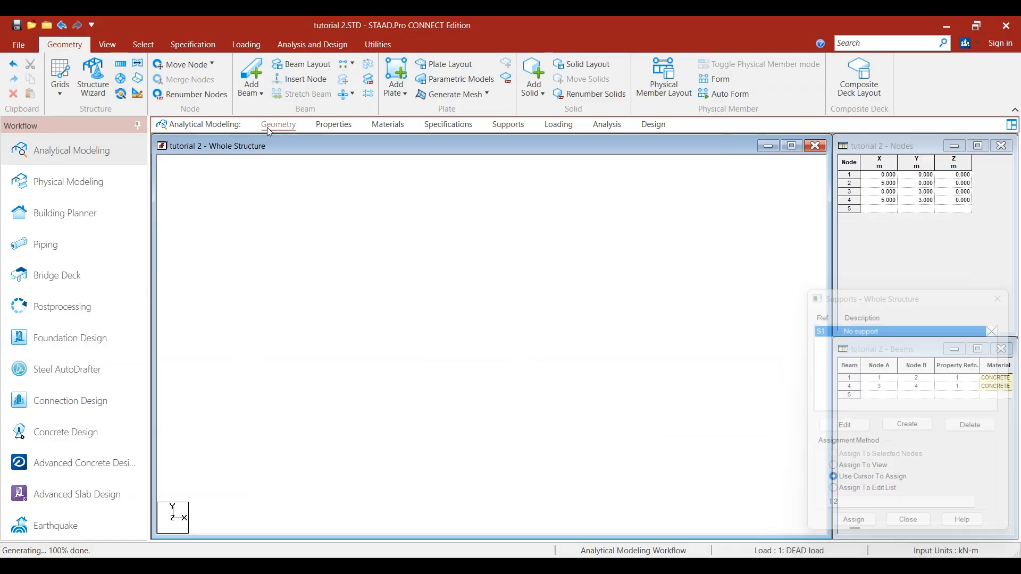
{"action": "left_click", "coordinate": [251, 492]}
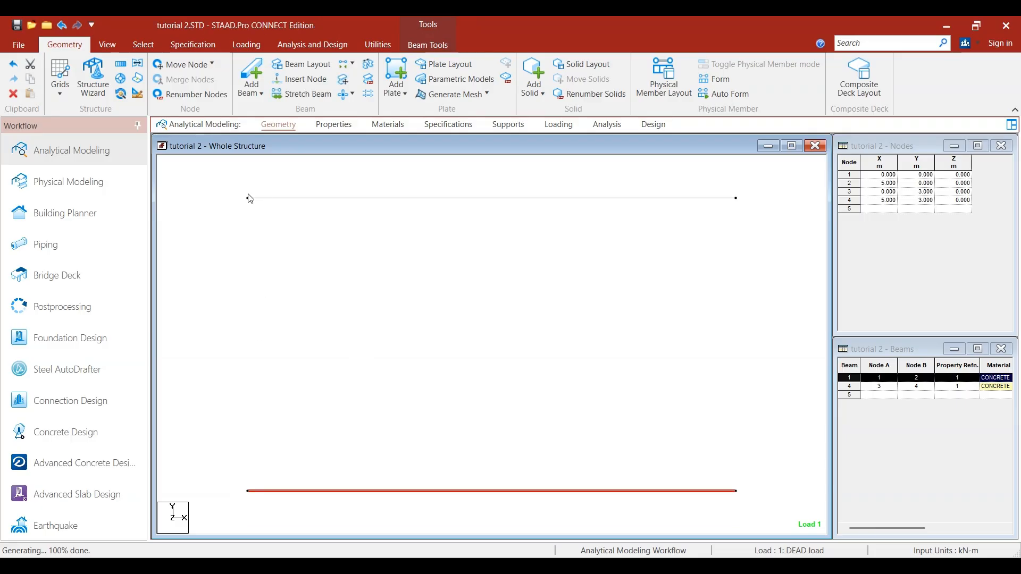
Delete both remaining beams together with their nodes to empty the model
{"action": "left_click", "coordinate": [309, 425]}
{"action": "scroll", "coordinate": [392, 264], "scroll_direction": "down", "scroll_amount": 10}
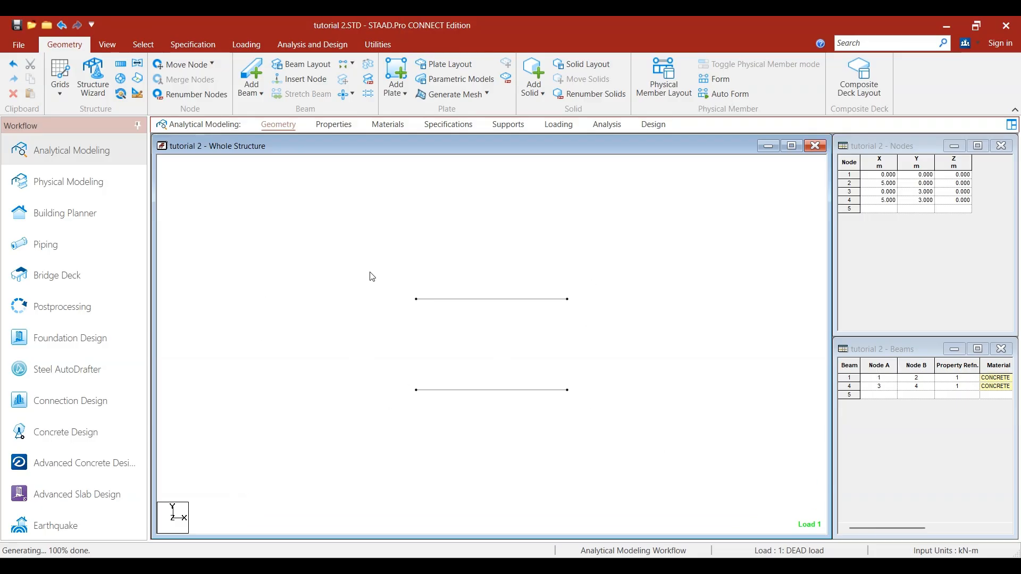
{"action": "scroll", "coordinate": [611, 294], "scroll_direction": "up", "scroll_amount": 3}
{"action": "middle_click_drag", "start_coordinate": [584, 361], "coordinate": [539, 364]}
{"action": "scroll", "coordinate": [511, 368], "scroll_direction": "down", "scroll_amount": 3}
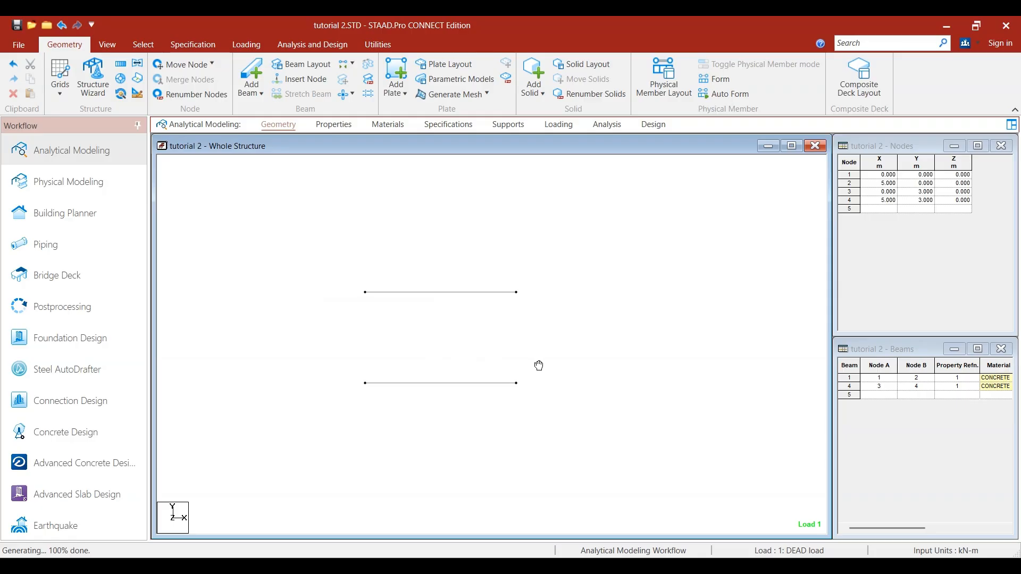
{"action": "left_click_drag", "start_coordinate": [333, 271], "coordinate": [588, 428]}
{"action": "key", "text": "Delete"}
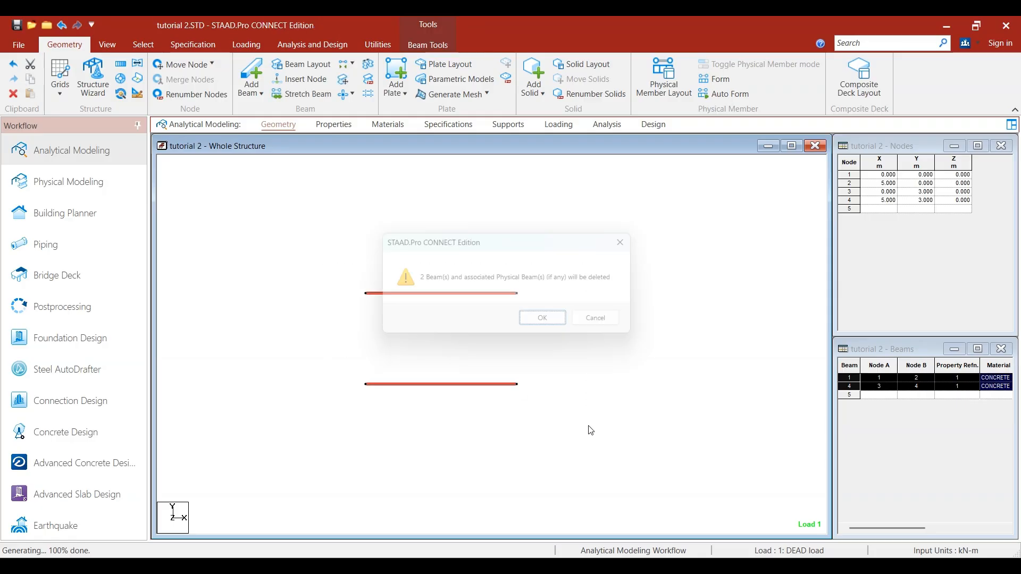
{"action": "key", "text": "Return"}
{"action": "key", "text": "Return"}
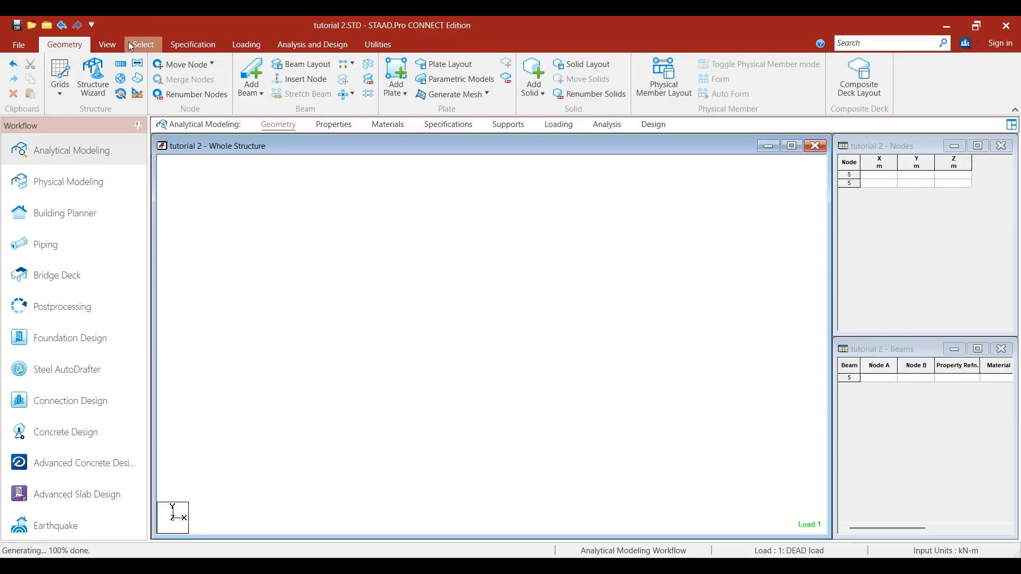
Switch to the plan view of the X-Z plane and add a node at the origin (0, 0, 0)
{"action": "left_click", "coordinate": [97, 49]}
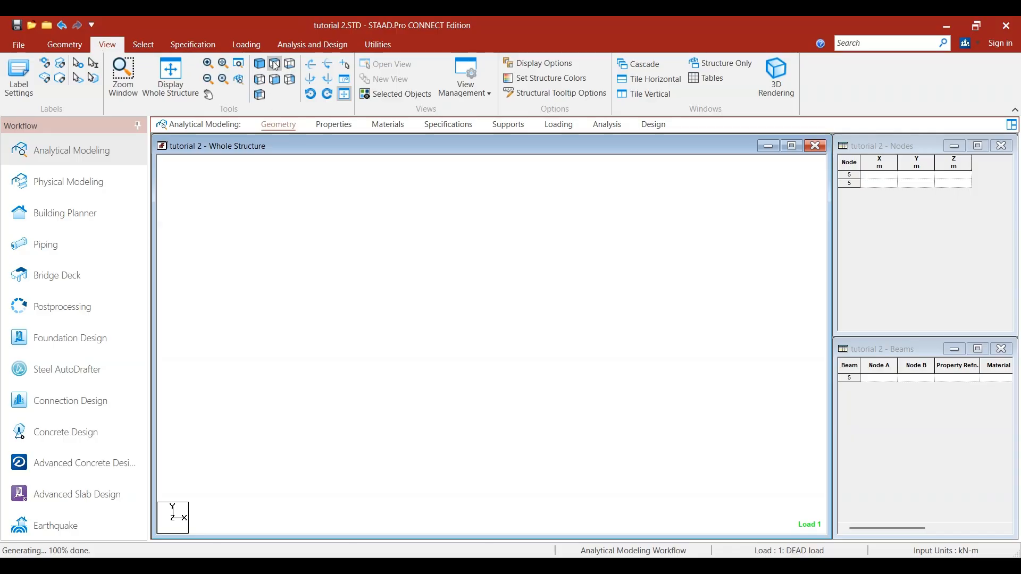
{"action": "left_click", "coordinate": [276, 64]}
{"action": "left_click", "coordinate": [878, 177]}
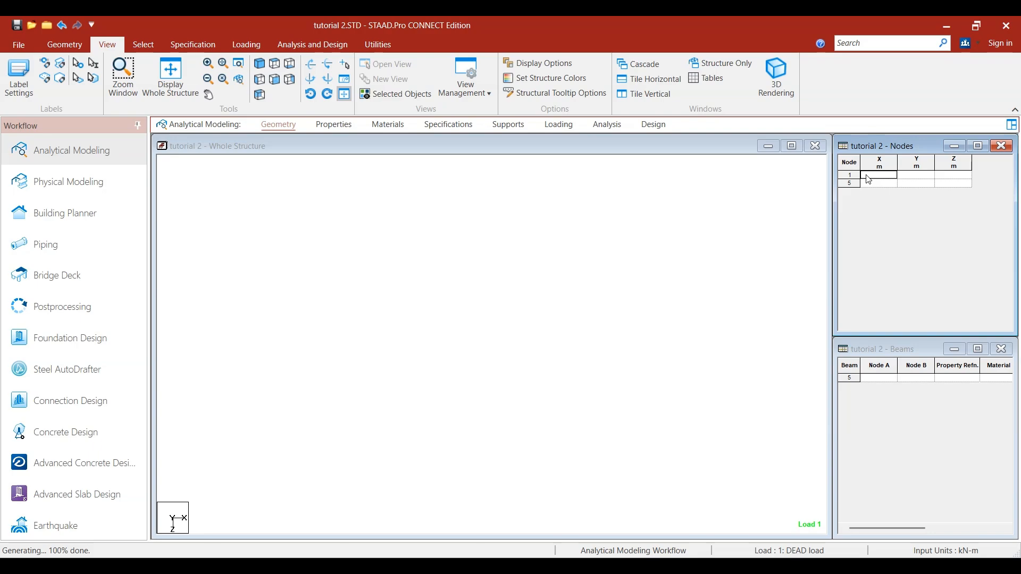
{"action": "type", "text": "0"}
{"action": "key", "text": "Return"}
{"action": "left_click", "coordinate": [515, 405]}
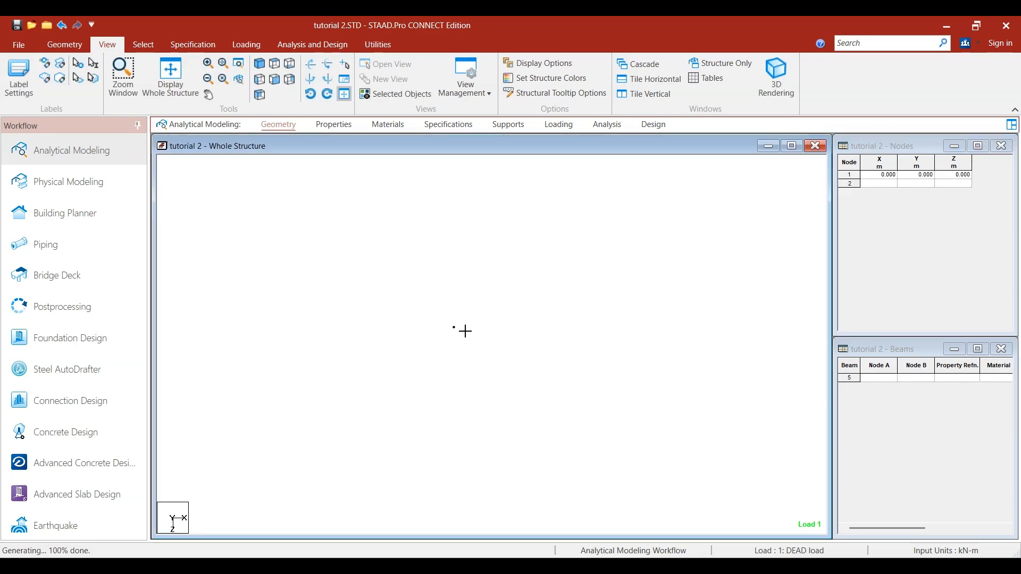
Select the origin node and repeat it with Translational Repeat in global X, 1 step at 5 m spacing, without Link Steps
{"action": "left_click", "coordinate": [64, 44]}
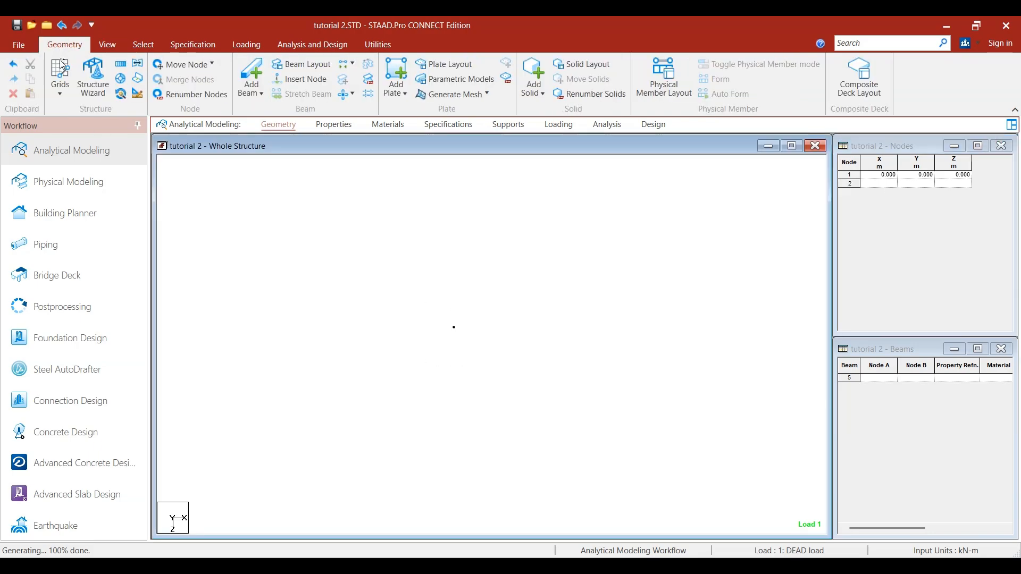
{"action": "left_click", "coordinate": [143, 45]}
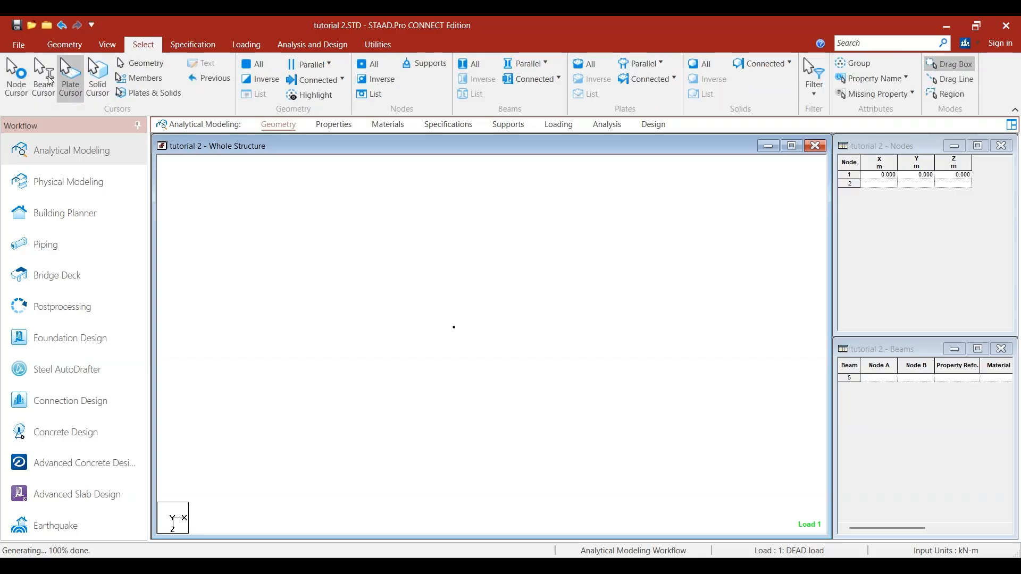
{"action": "left_click", "coordinate": [16, 79]}
{"action": "left_click", "coordinate": [455, 326]}
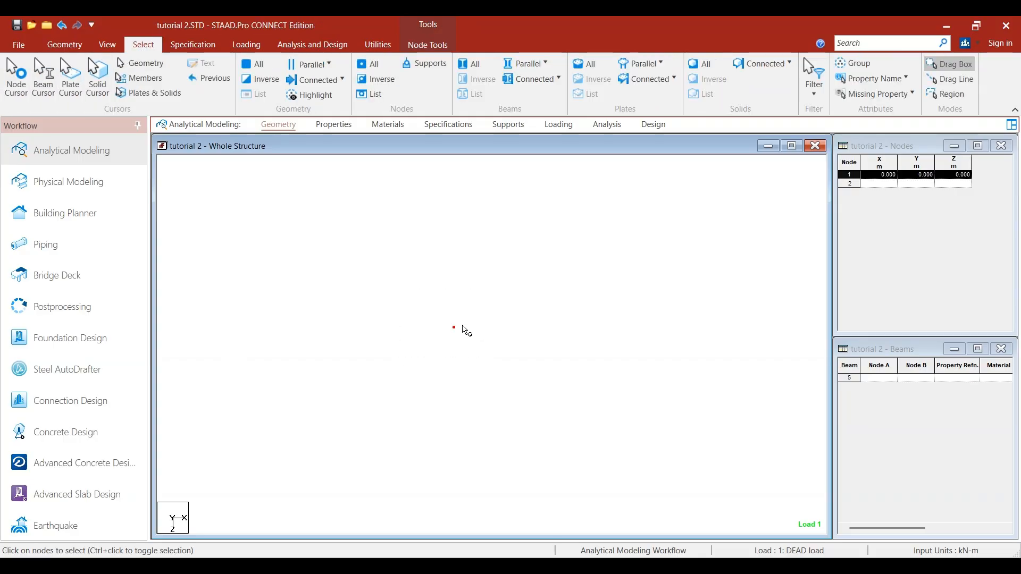
{"action": "left_click", "coordinate": [66, 47]}
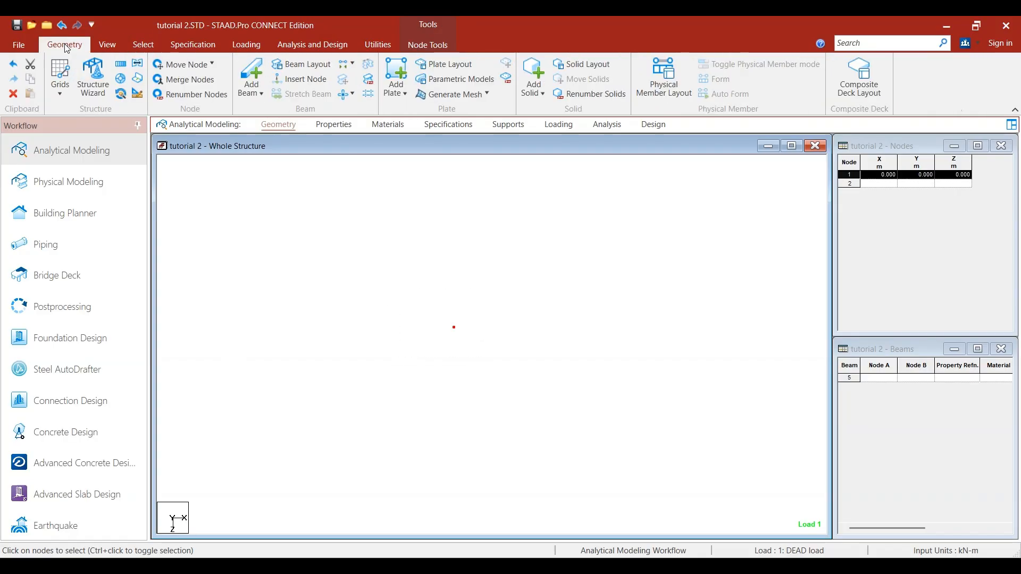
{"action": "left_click", "coordinate": [120, 64]}
{"action": "left_click_drag", "start_coordinate": [584, 262], "coordinate": [790, 136]}
{"action": "middle_click_drag", "start_coordinate": [566, 357], "coordinate": [447, 347]}
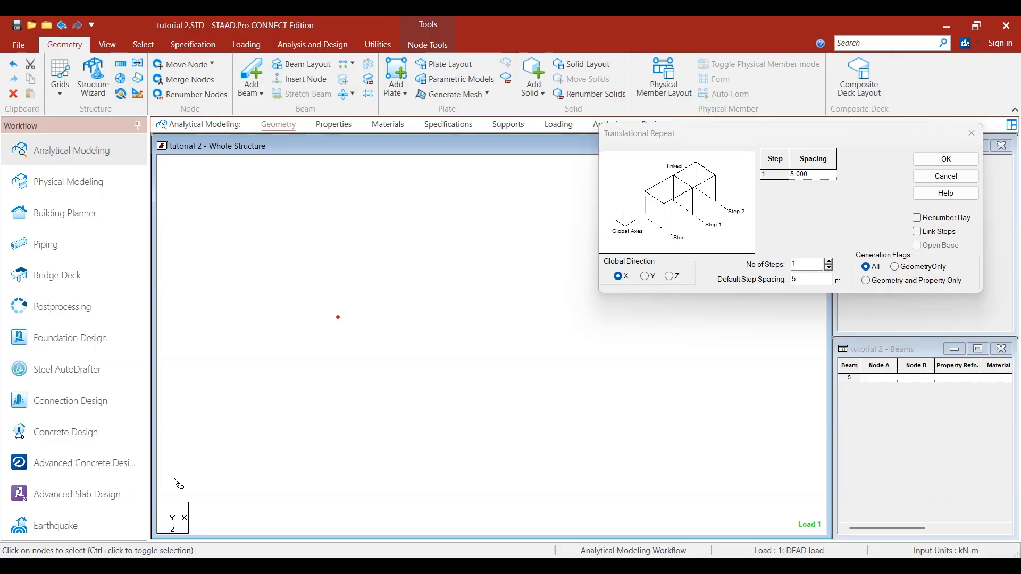
{"action": "left_click", "coordinate": [617, 276]}
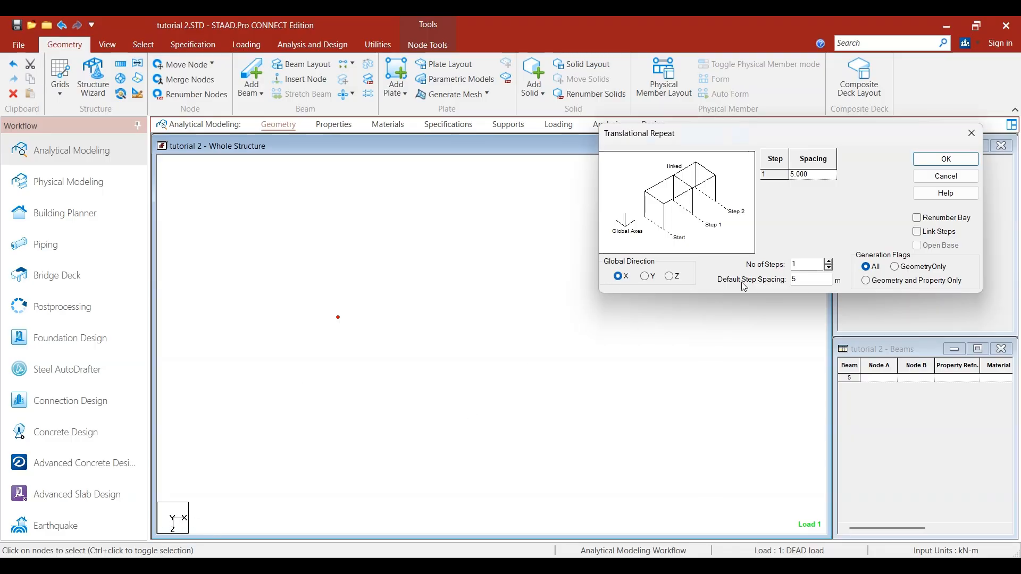
{"action": "left_click_drag", "start_coordinate": [822, 279], "coordinate": [761, 281]}
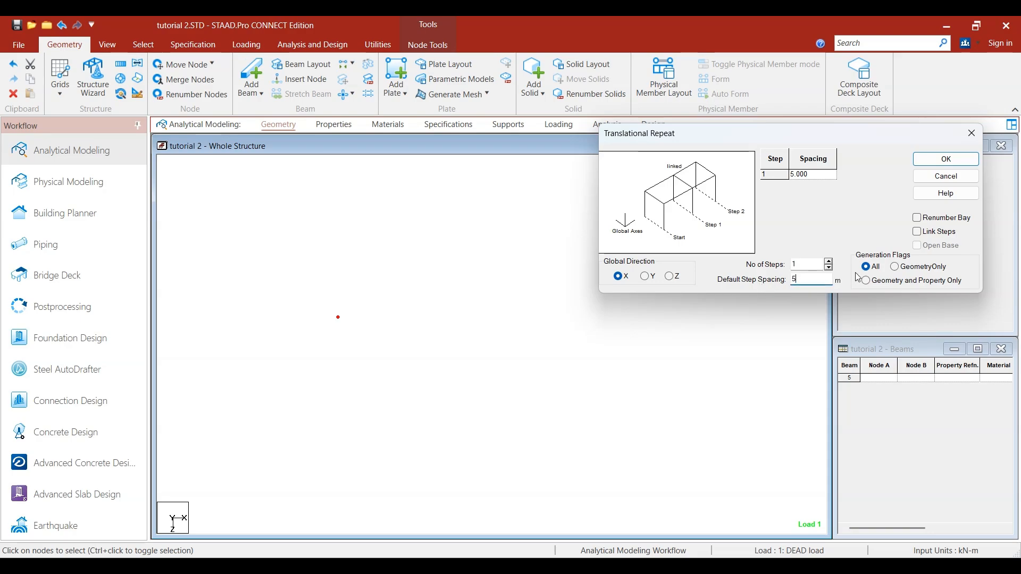
{"action": "left_click", "coordinate": [946, 159]}
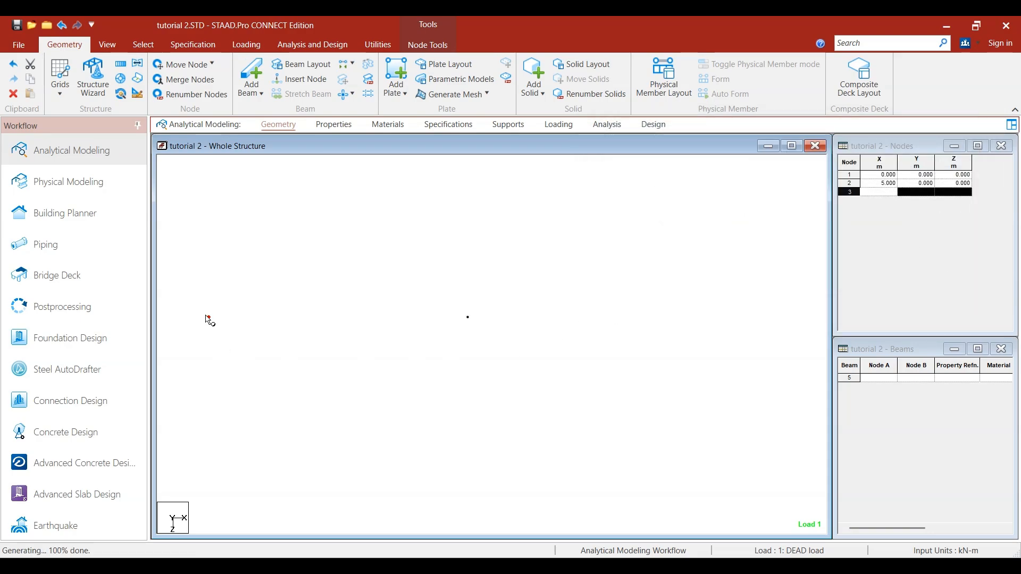
Check the two unlinked nodes and undo the node repeat
{"action": "left_click_drag", "start_coordinate": [207, 309], "coordinate": [525, 326]}
{"action": "left_click", "coordinate": [523, 352]}
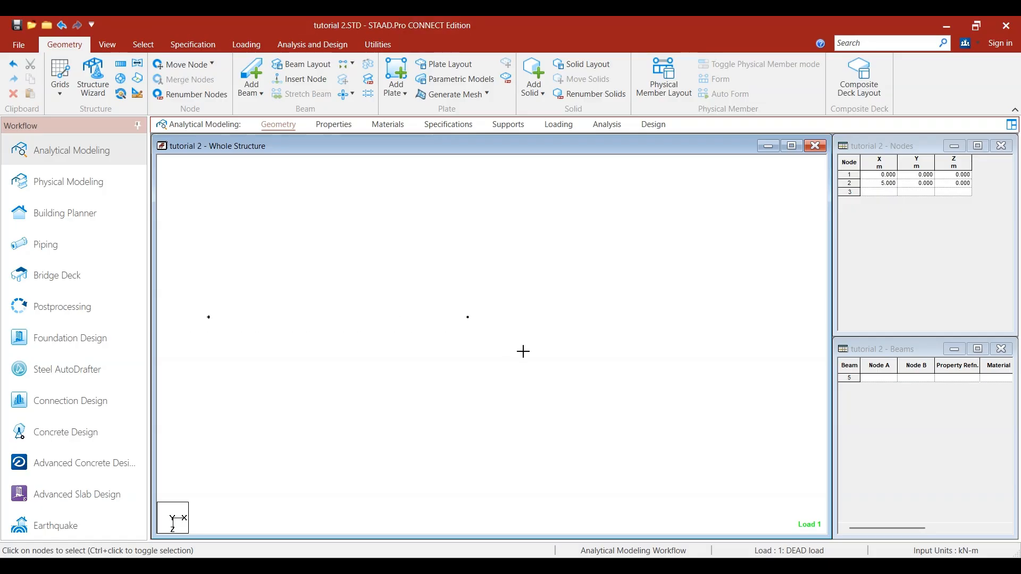
{"action": "key", "text": "ctrl+a"}
{"action": "left_click", "coordinate": [600, 315]}
{"action": "left_click", "coordinate": [65, 26]}
Repeat the origin node with Translational Repeat in global X, 1 step at 5 m spacing, with Link Steps enabled
{"action": "left_click_drag", "start_coordinate": [394, 276], "coordinate": [547, 341]}
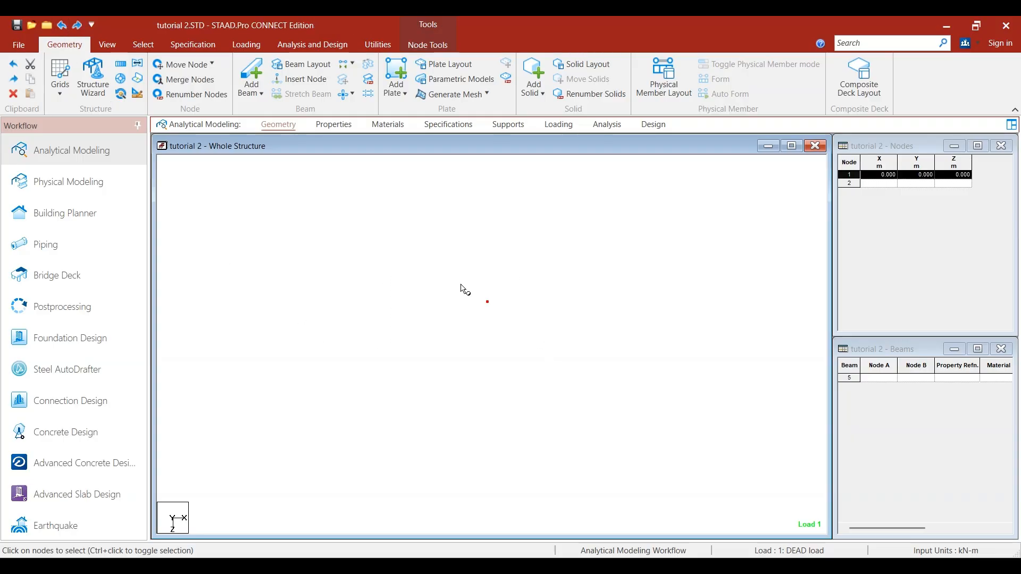
{"action": "left_click_drag", "start_coordinate": [472, 304], "coordinate": [517, 350]}
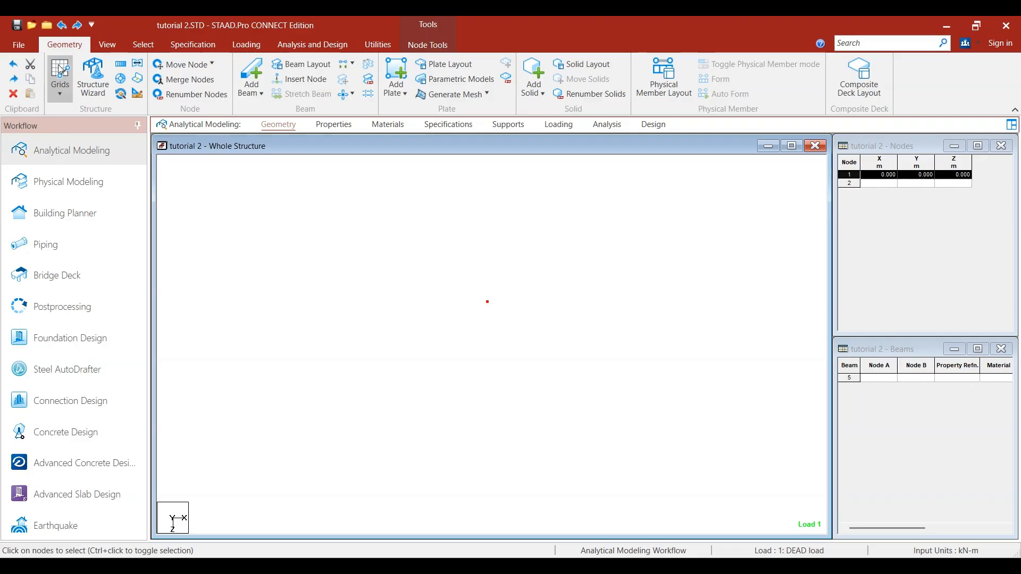
{"action": "left_click", "coordinate": [121, 63]}
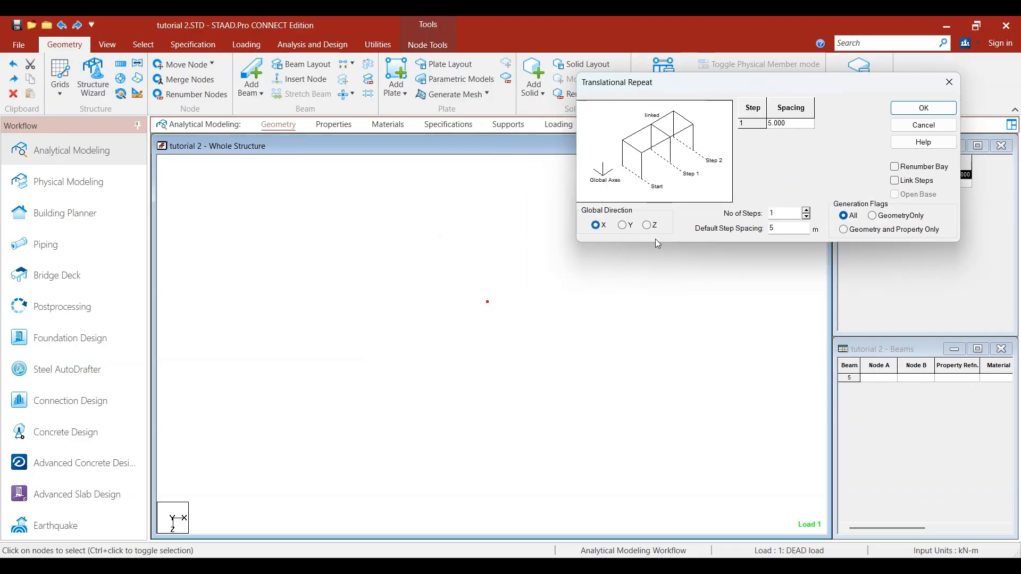
{"action": "left_click", "coordinate": [908, 182]}
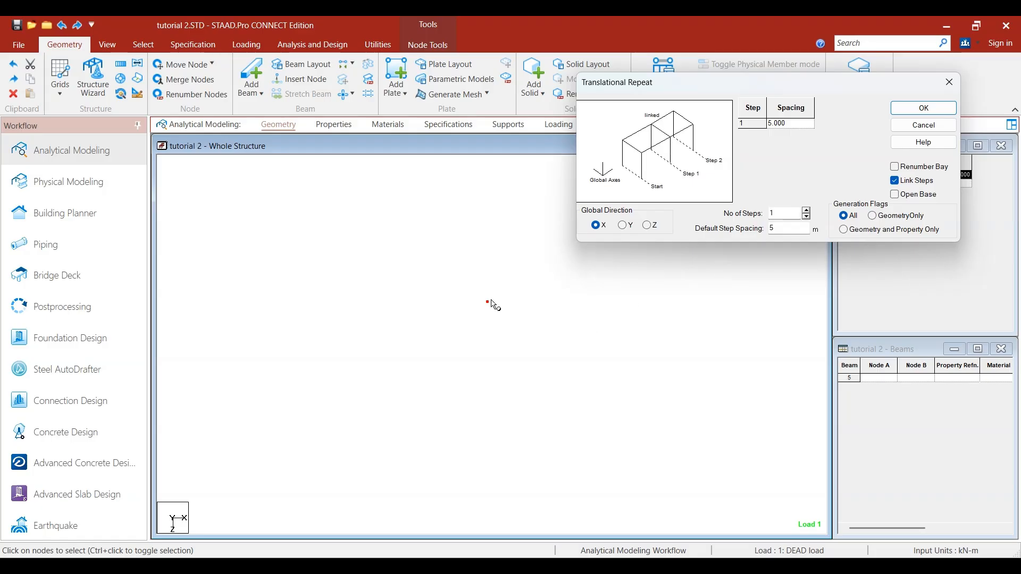
{"action": "left_click", "coordinate": [914, 107]}
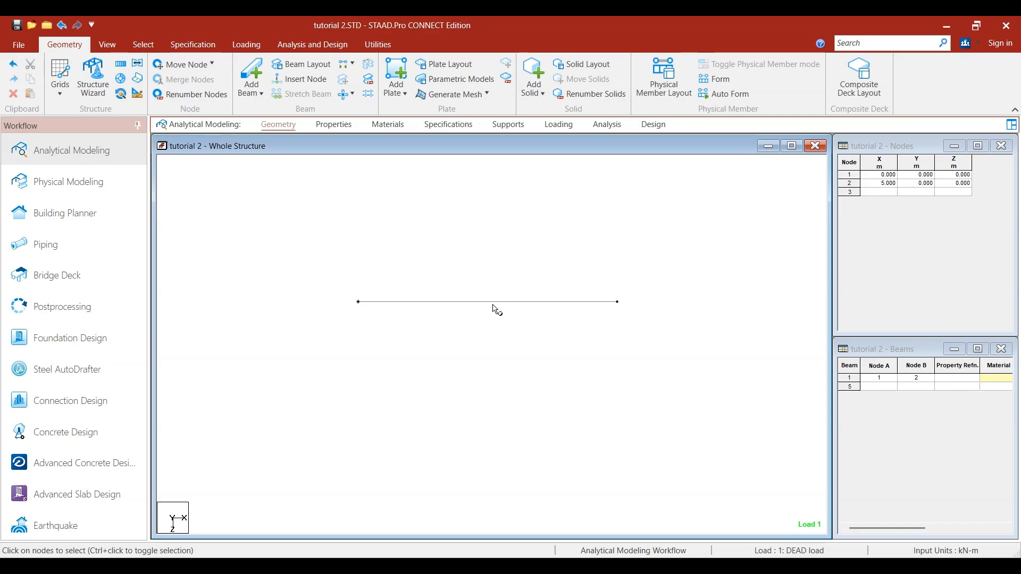
Inspect the generated beam and its end nodes by box-selecting around them with the node and beam cursors
{"action": "left_click_drag", "start_coordinate": [635, 303], "coordinate": [645, 315]}
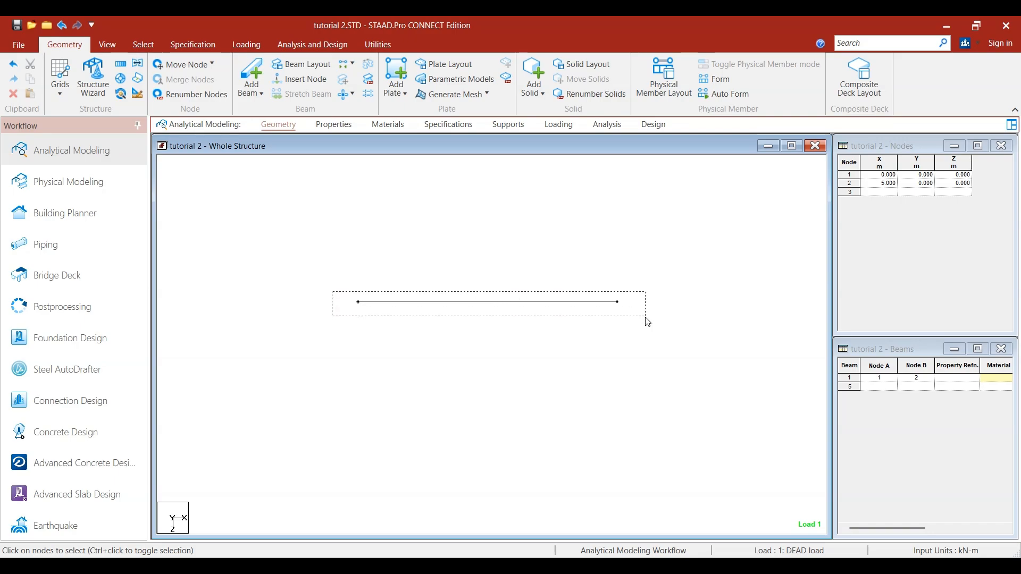
{"action": "left_click", "coordinate": [500, 336]}
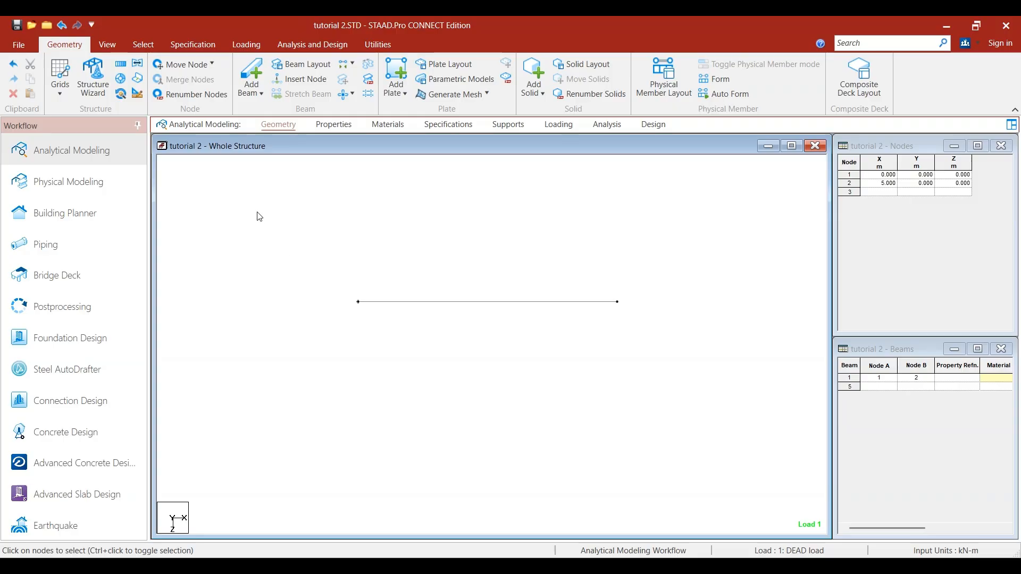
{"action": "left_click_drag", "start_coordinate": [667, 335], "coordinate": [669, 335]}
{"action": "left_click_drag", "start_coordinate": [232, 233], "coordinate": [708, 378]}
{"action": "left_click", "coordinate": [690, 375]}
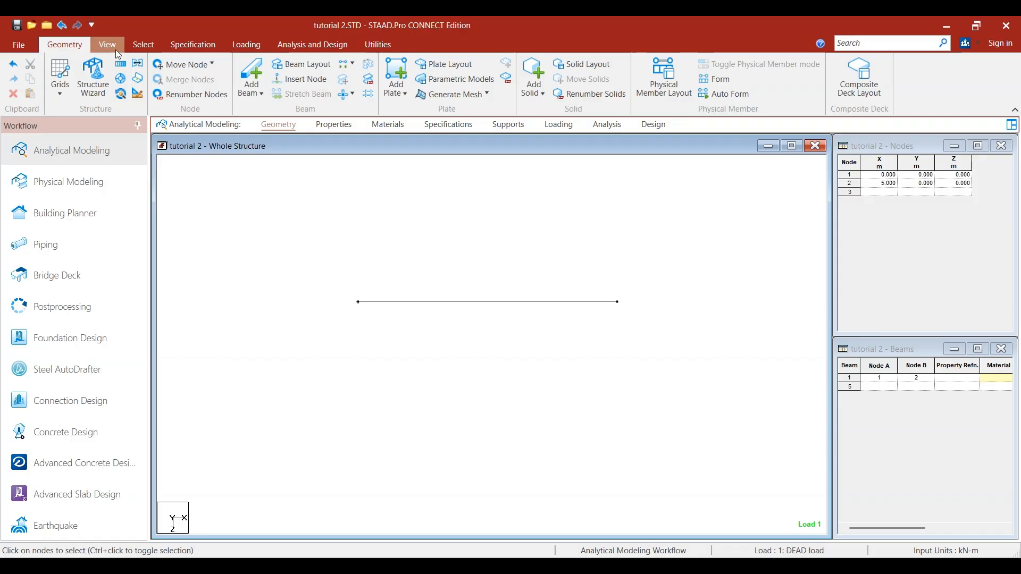
{"action": "left_click", "coordinate": [143, 44]}
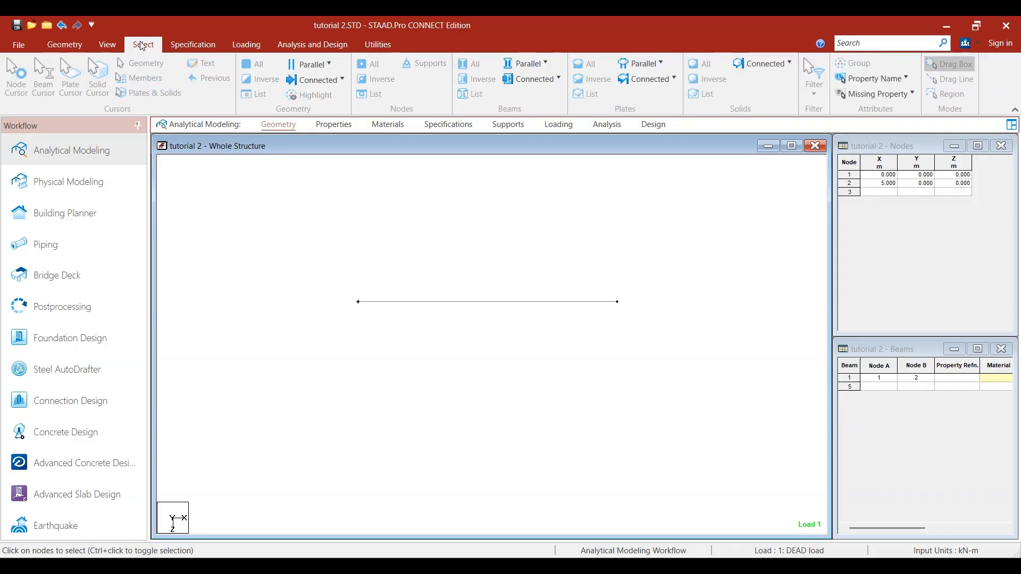
{"action": "left_click", "coordinate": [15, 96]}
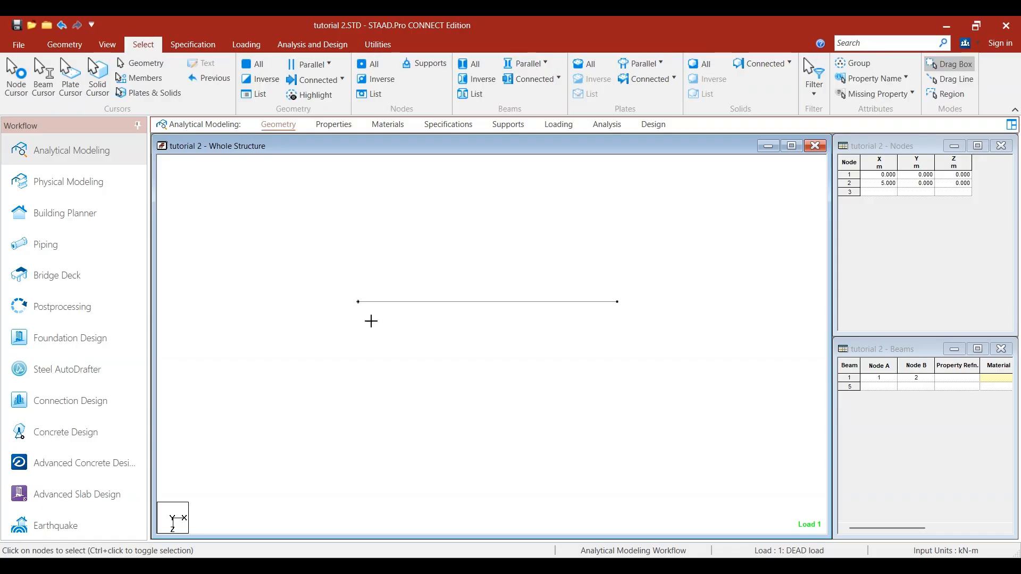
{"action": "left_click_drag", "start_coordinate": [336, 259], "coordinate": [698, 384]}
{"action": "left_click", "coordinate": [505, 359]}
{"action": "left_click_drag", "start_coordinate": [362, 264], "coordinate": [745, 347]}
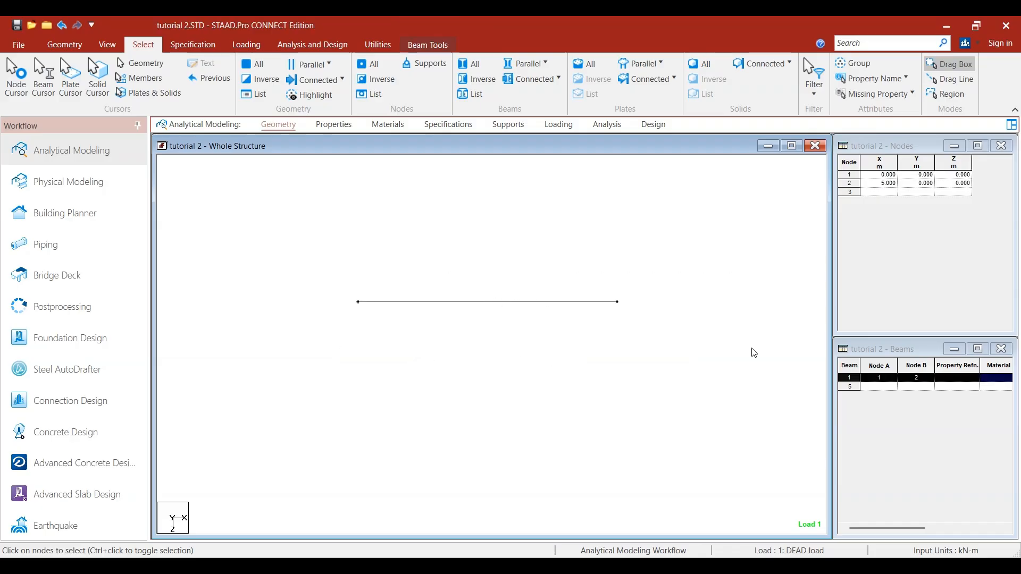
{"action": "left_click", "coordinate": [538, 341]}
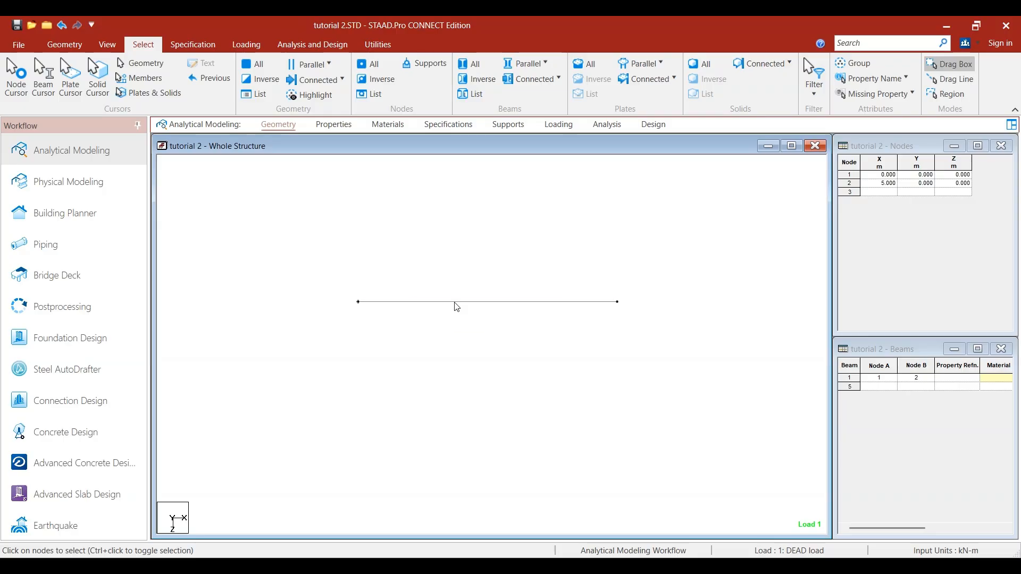
Select the beam and set up a Translational Repeat in global Z with 3 steps and a default spacing of 3 m
{"action": "left_click", "coordinate": [456, 308]}
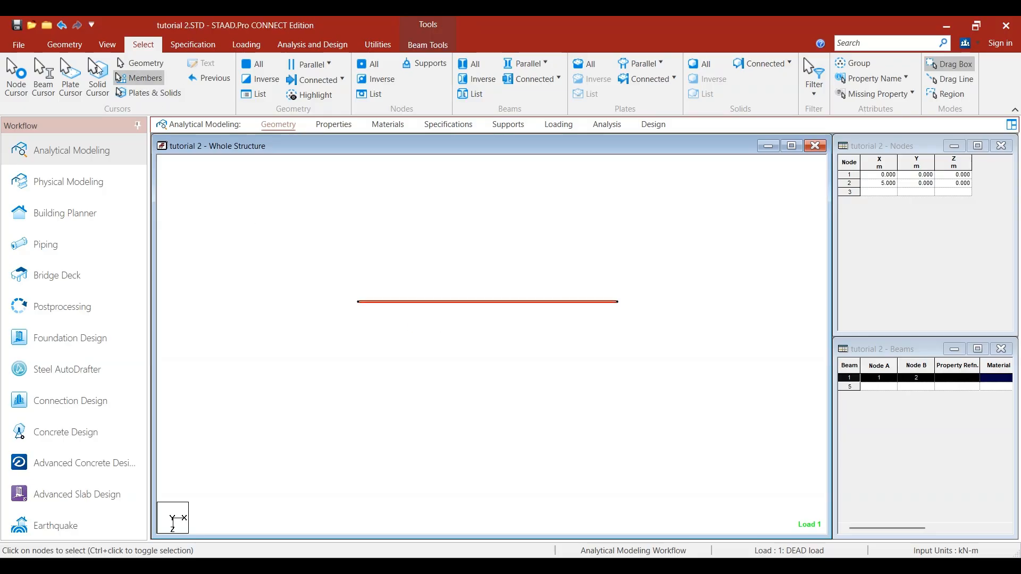
{"action": "left_click", "coordinate": [67, 46]}
{"action": "left_click", "coordinate": [118, 67]}
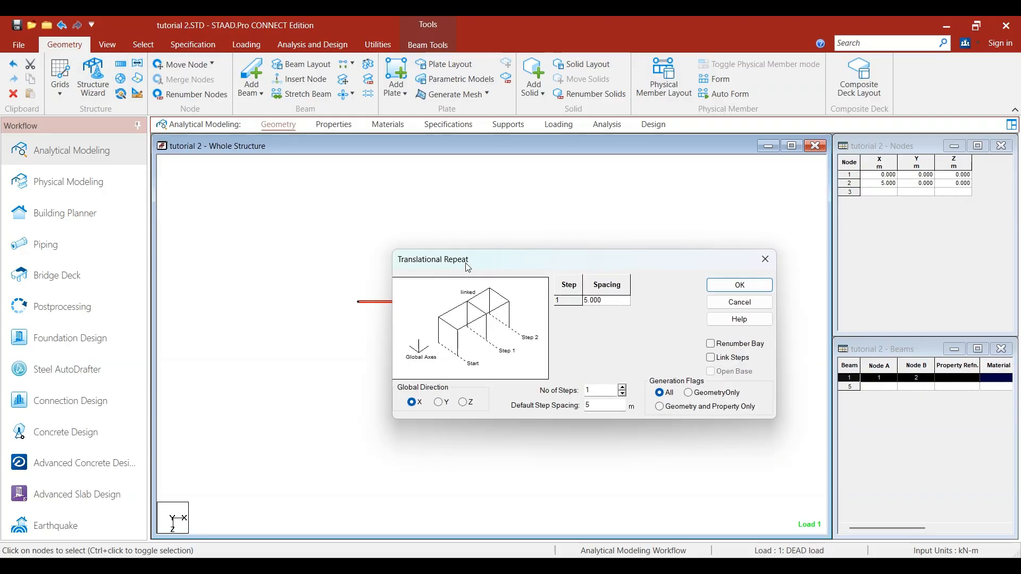
{"action": "left_click_drag", "start_coordinate": [452, 258], "coordinate": [702, 86]}
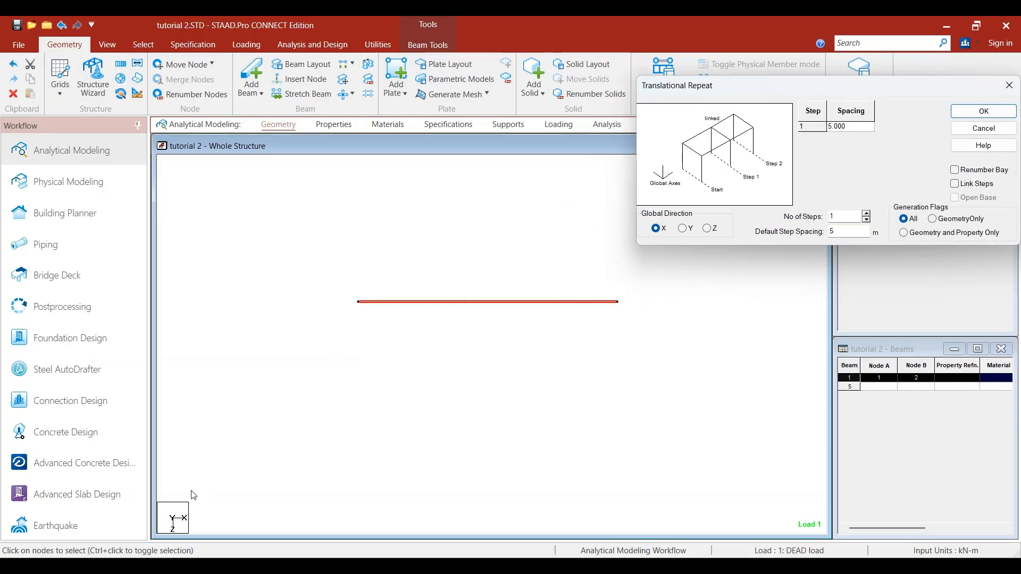
{"action": "left_click", "coordinate": [707, 228]}
{"action": "left_click_drag", "start_coordinate": [844, 84], "coordinate": [769, 78]}
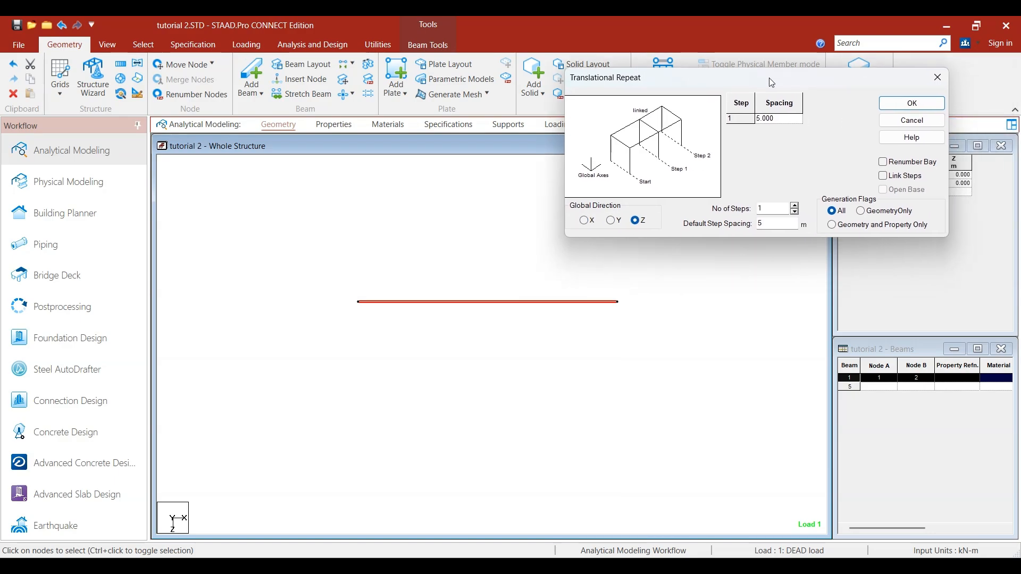
{"action": "double_click", "coordinate": [768, 208]}
{"action": "type", "text": "3"}
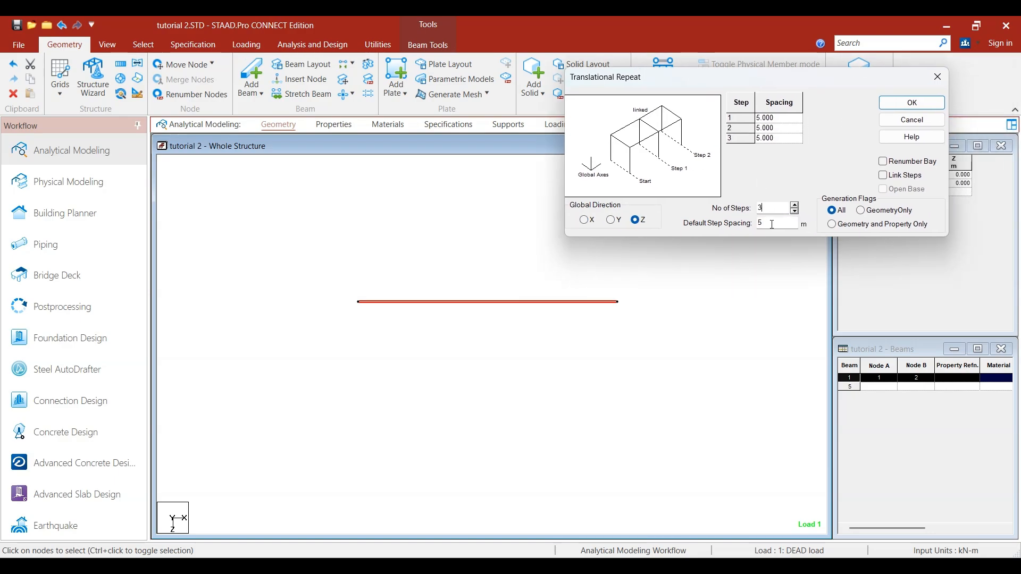
{"action": "double_click", "coordinate": [772, 224]}
{"action": "type", "text": "3"}
Set the individual repeat spacings to 2 m for step 1, 3 m for step 2 and 4 m for step 3
{"action": "left_click", "coordinate": [783, 122]}
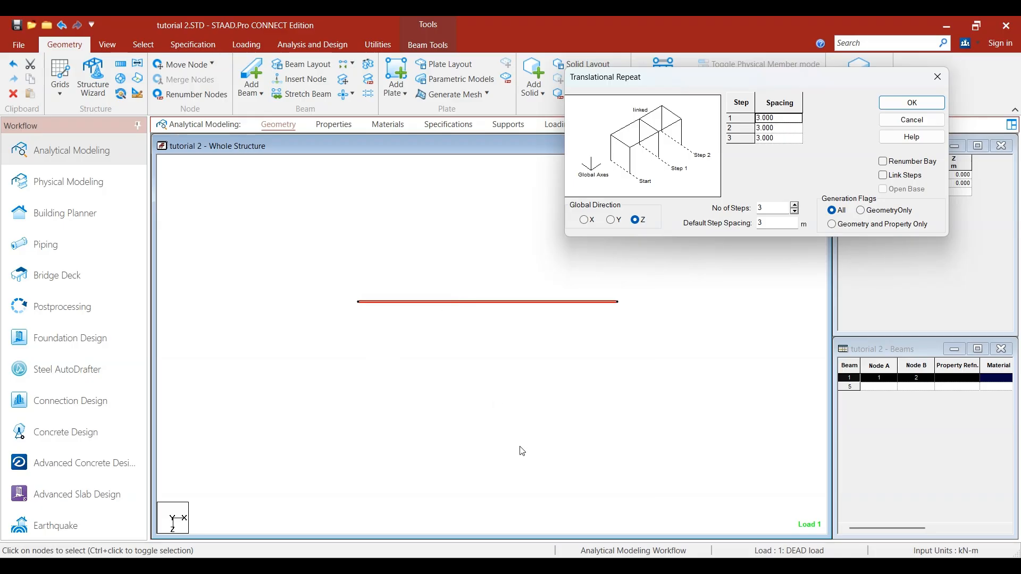
{"action": "left_click", "coordinate": [792, 118]}
{"action": "type", "text": "2"}
{"action": "left_click", "coordinate": [794, 128]}
{"action": "type", "text": "3"}
{"action": "key", "text": "Down"}
{"action": "type", "text": "4"}
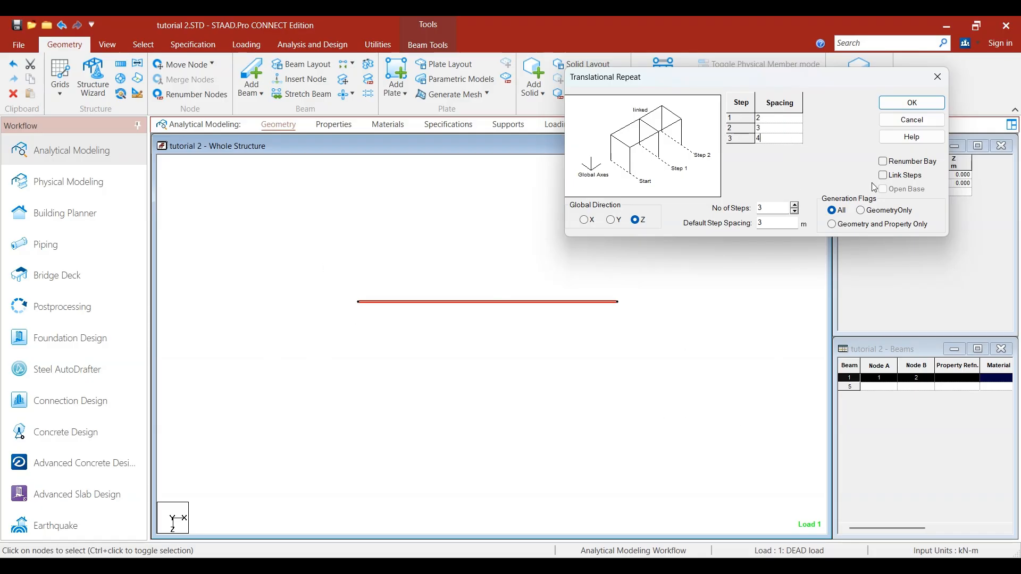
Generate the unlinked Z repeat of the beam, and delete the three copied beams along with their leftover nodes
{"action": "left_click", "coordinate": [918, 102]}
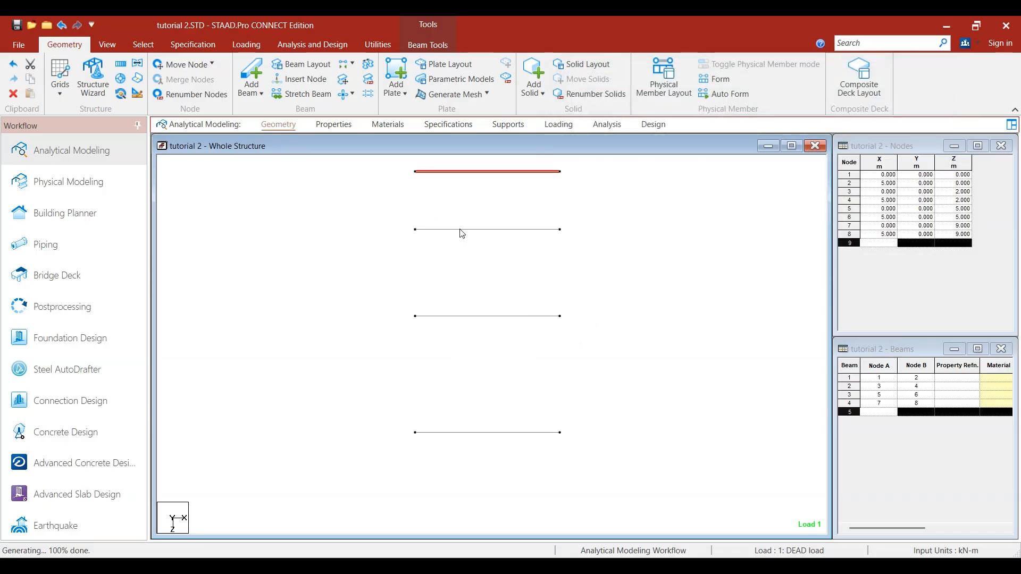
{"action": "middle_click_drag", "start_coordinate": [515, 355], "coordinate": [529, 407]}
{"action": "left_click", "coordinate": [373, 268]}
{"action": "left_click_drag", "start_coordinate": [373, 268], "coordinate": [627, 510]}
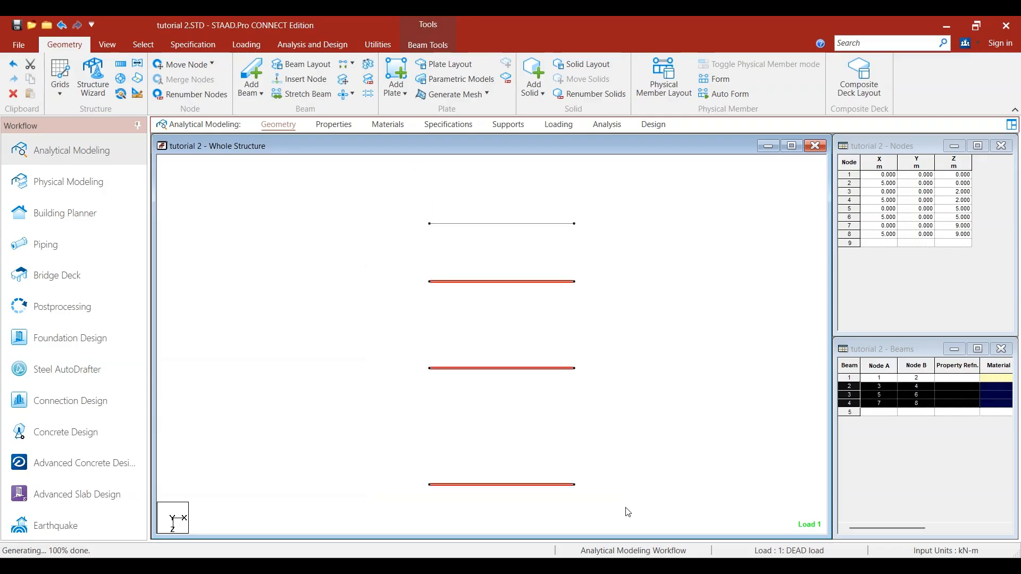
{"action": "key", "text": "Delete"}
{"action": "key", "text": "Return"}
{"action": "key", "text": "Return"}
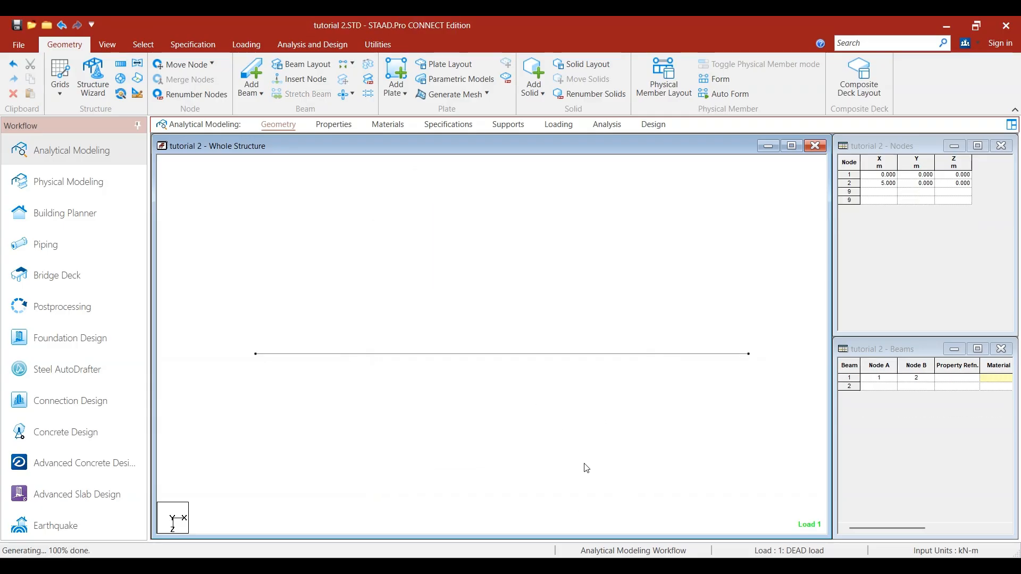
Select the remaining 5 m beam and set up a Translational Repeat in global Z with 3 steps
{"action": "left_click", "coordinate": [495, 354]}
{"action": "left_click", "coordinate": [120, 65]}
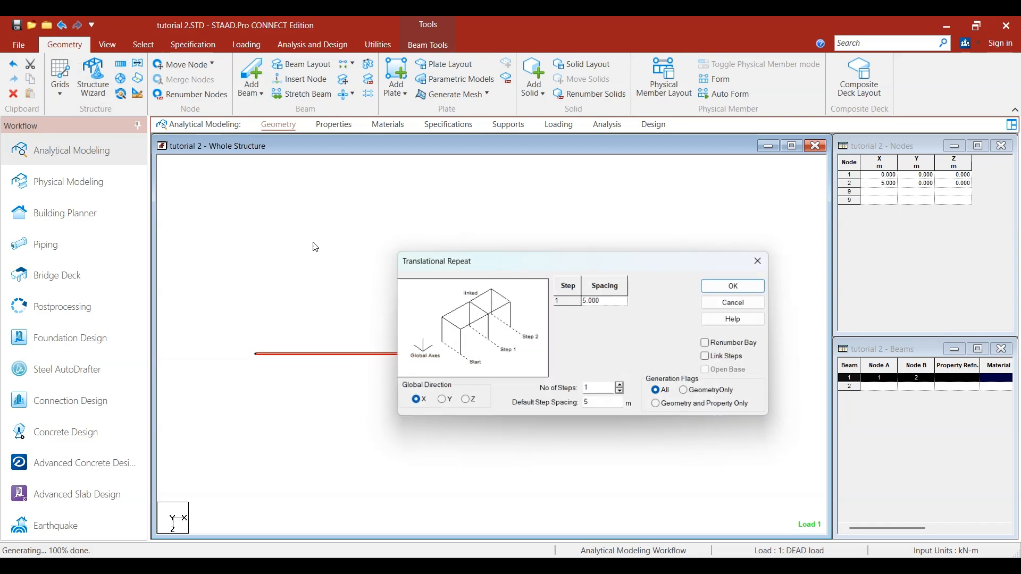
{"action": "left_click_drag", "start_coordinate": [522, 261], "coordinate": [606, 90]}
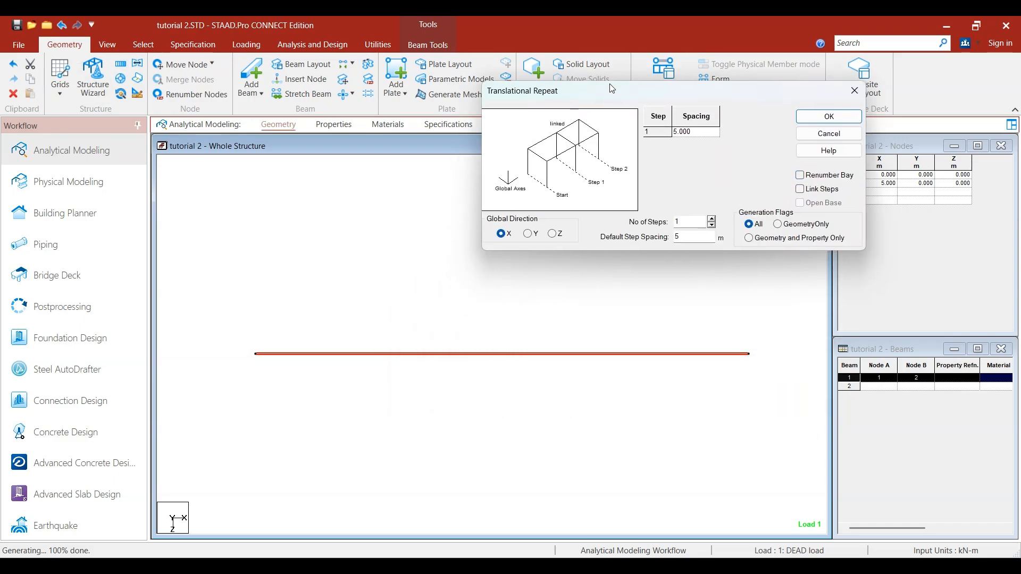
{"action": "left_click", "coordinate": [552, 233]}
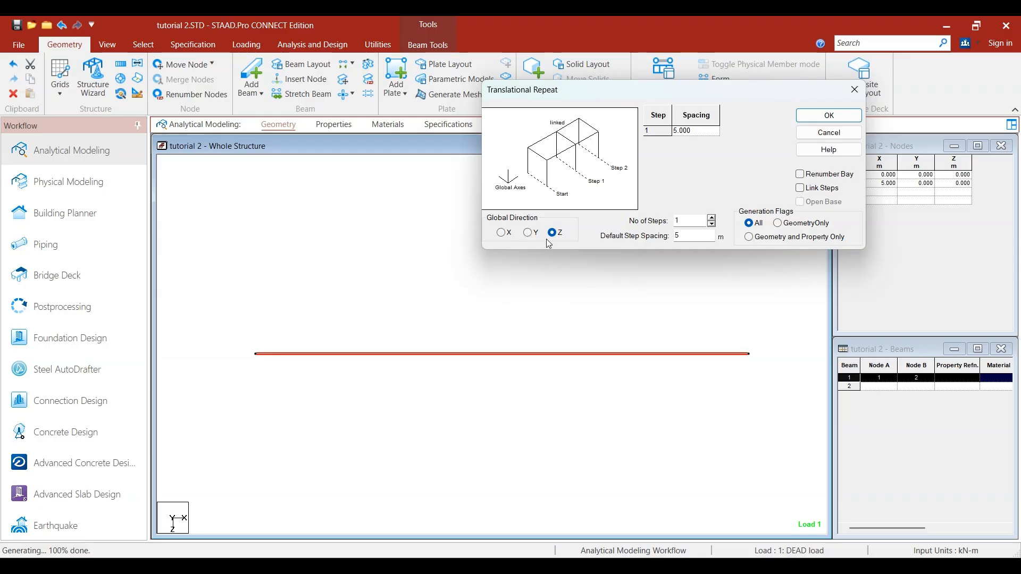
{"action": "double_click", "coordinate": [677, 236]}
{"action": "double_click", "coordinate": [692, 221]}
{"action": "type", "text": "3"}
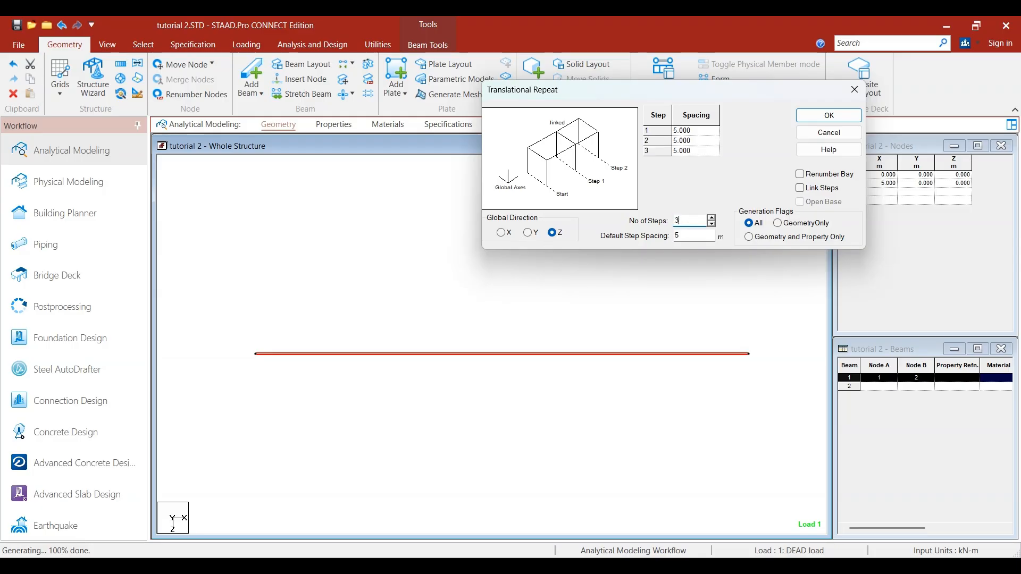
Set the step spacings to 2 m, 3 m and 4 m, enable Link Steps, and generate the linked beam grid
{"action": "left_click", "coordinate": [698, 133]}
{"action": "type", "text": "2"}
{"action": "left_click", "coordinate": [703, 142]}
{"action": "type", "text": "3"}
{"action": "left_click", "coordinate": [701, 151]}
{"action": "type", "text": "4"}
{"action": "left_click", "coordinate": [801, 188]}
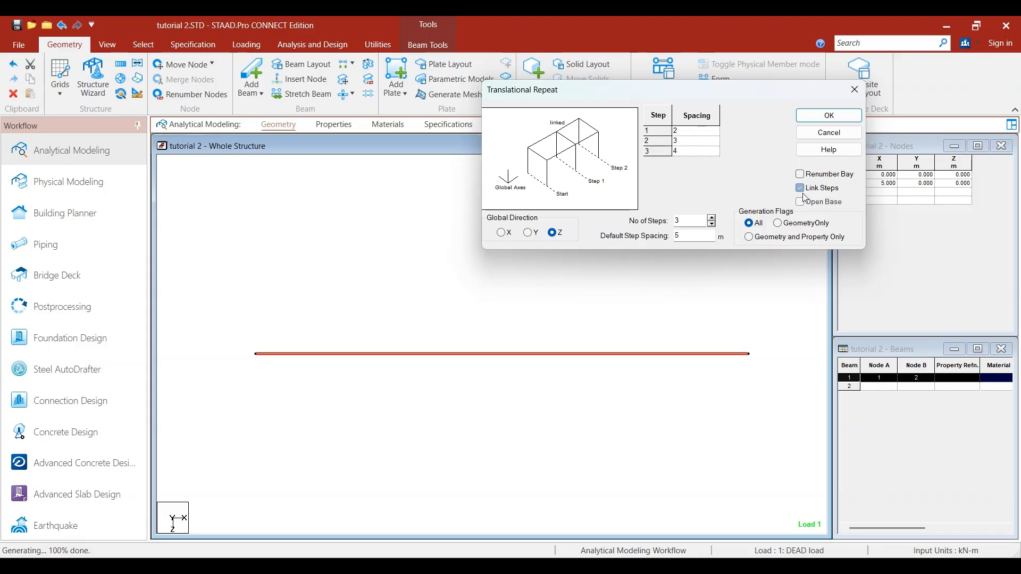
{"action": "left_click", "coordinate": [824, 116]}
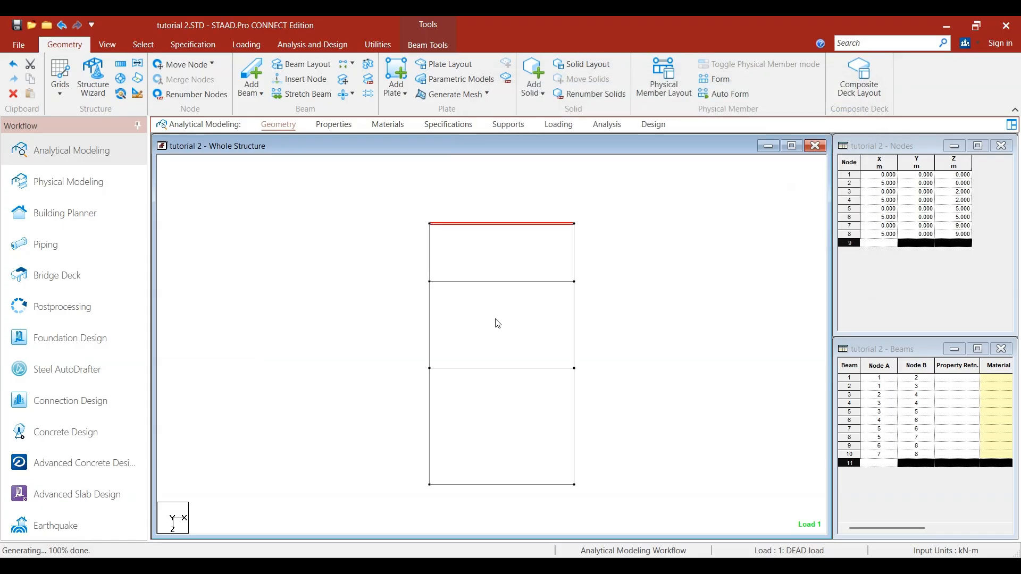
{"action": "left_click", "coordinate": [457, 250]}
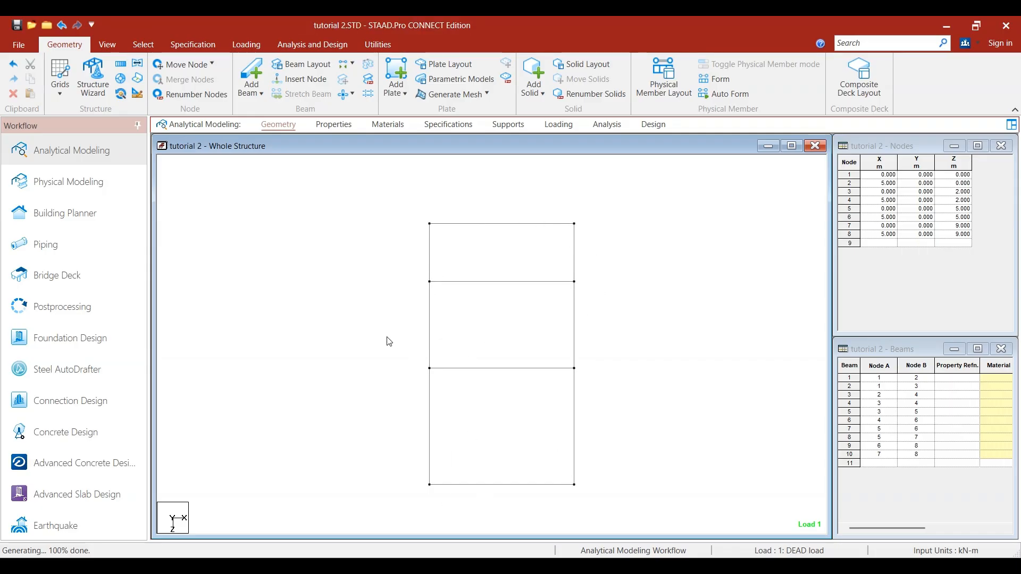
{"action": "left_click", "coordinate": [120, 69]}
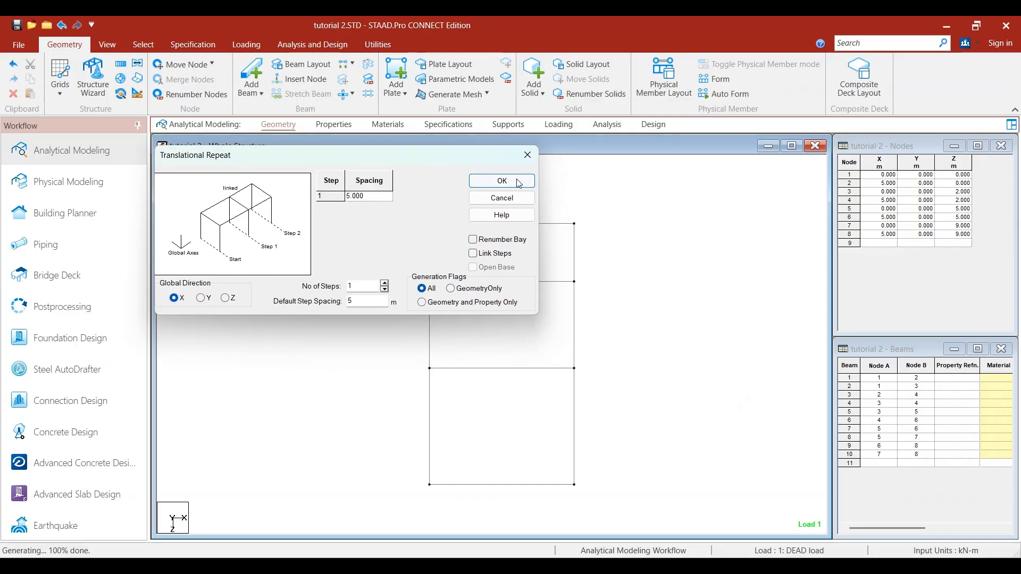
{"action": "left_click", "coordinate": [533, 156]}
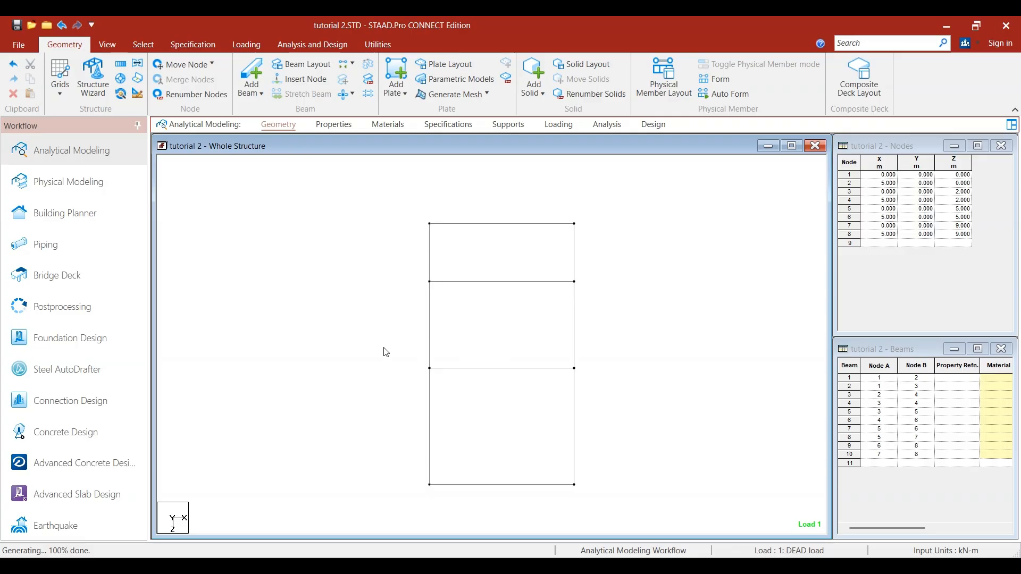
{"action": "left_click", "coordinate": [256, 98]}
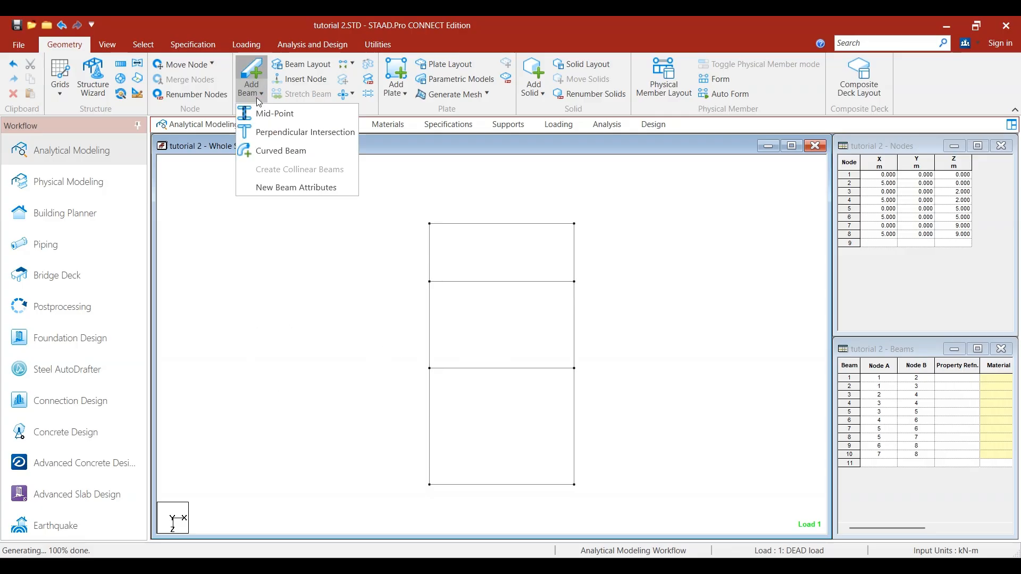
{"action": "left_click", "coordinate": [244, 109]}
Insert a midpoint node into the original 5 m beam at Z = 0
{"action": "scroll", "coordinate": [506, 266], "scroll_direction": "up", "scroll_amount": 3}
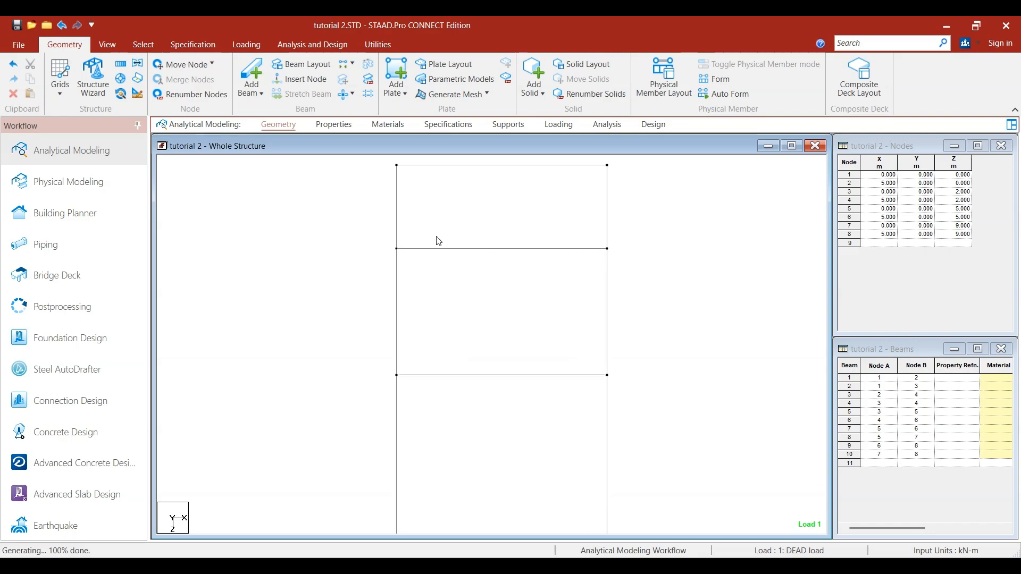
{"action": "middle_click_drag", "start_coordinate": [398, 262], "coordinate": [400, 354]}
{"action": "scroll", "coordinate": [467, 334], "scroll_direction": "up", "scroll_amount": 2}
{"action": "left_click", "coordinate": [497, 235]}
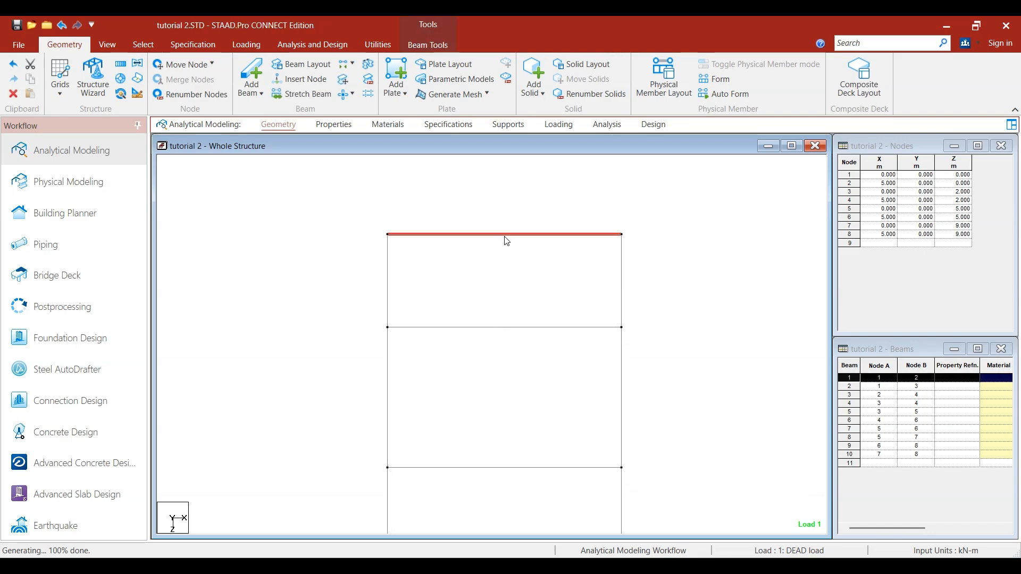
{"action": "left_click", "coordinate": [505, 243]}
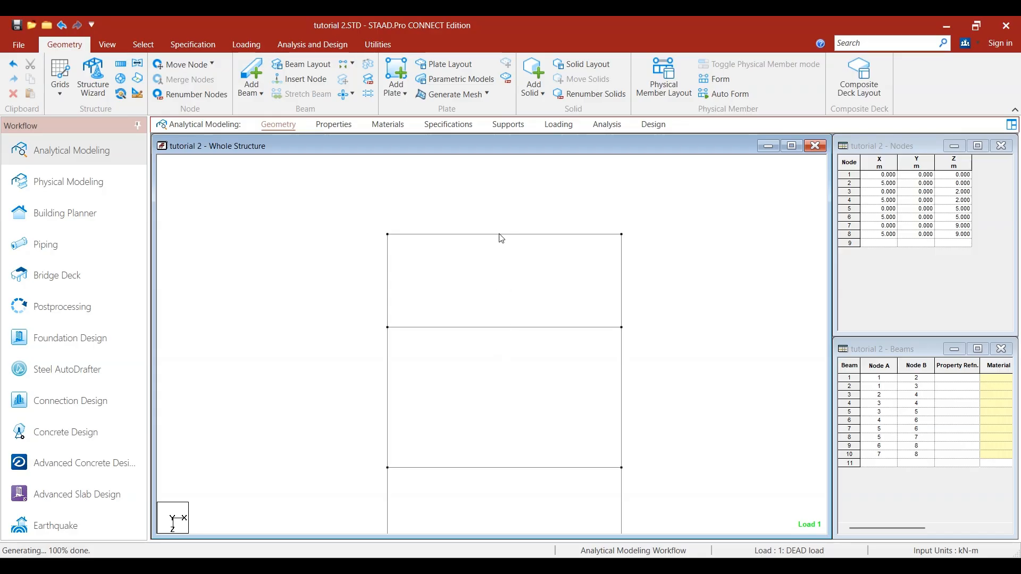
{"action": "left_click", "coordinate": [500, 236]}
{"action": "right_click", "coordinate": [501, 239]}
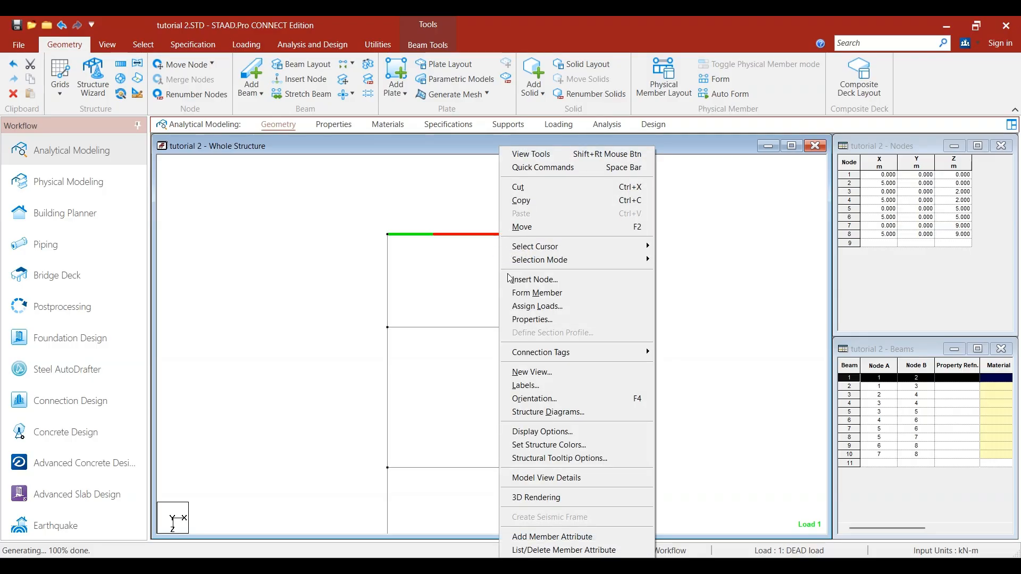
{"action": "left_click", "coordinate": [536, 277]}
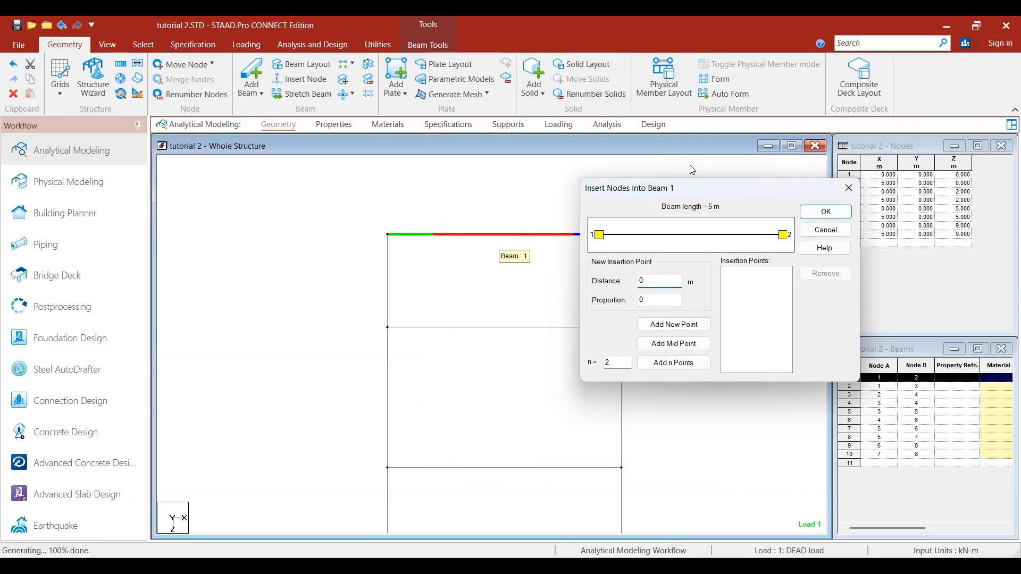
{"action": "left_click", "coordinate": [737, 259]}
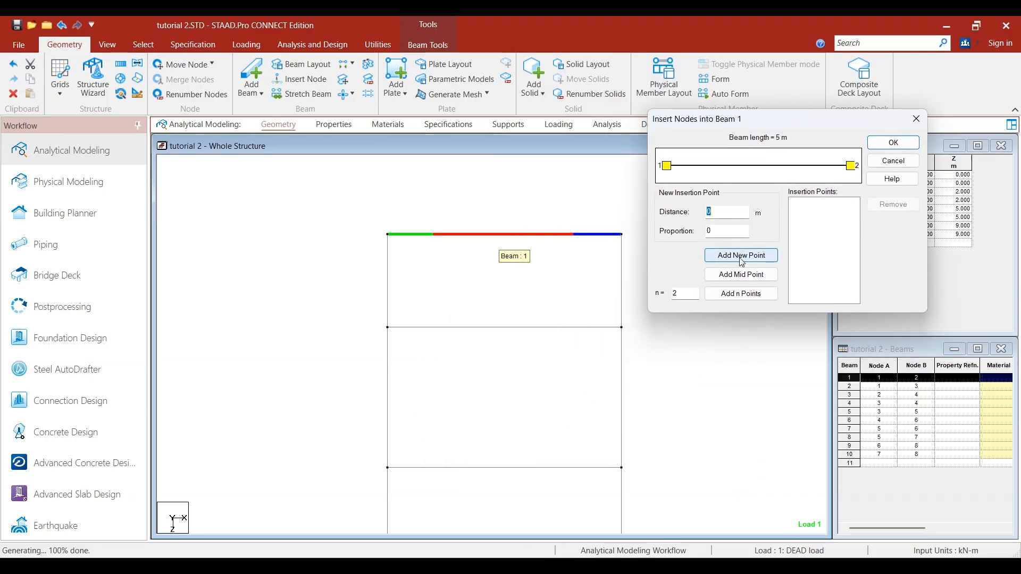
{"action": "left_click", "coordinate": [734, 278]}
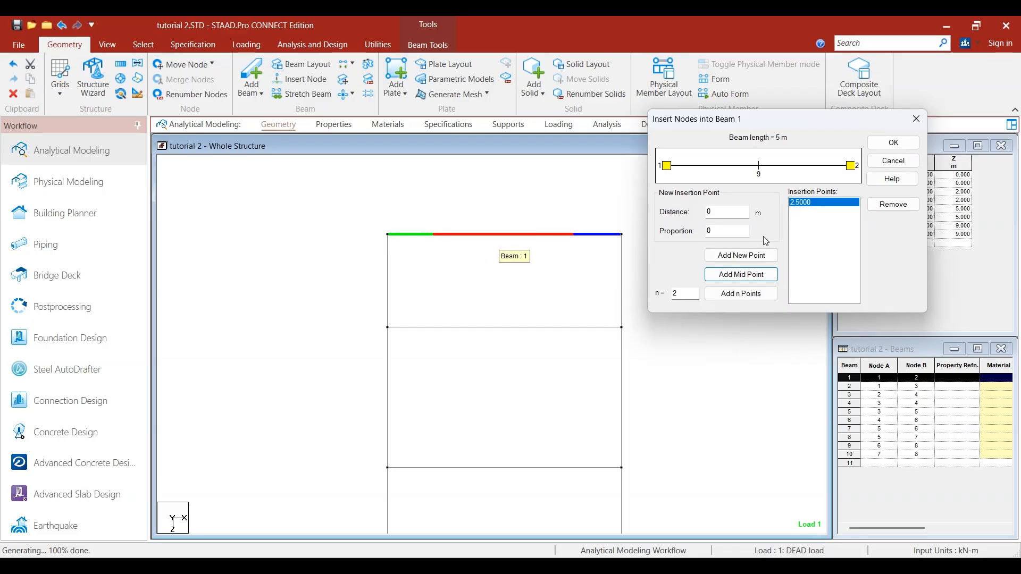
{"action": "left_click", "coordinate": [893, 143]}
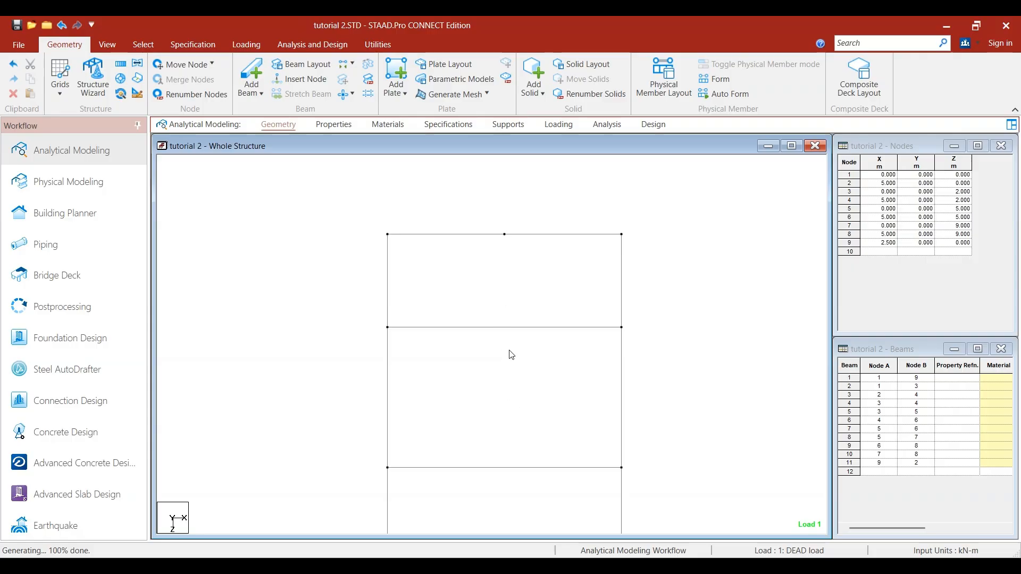
Add a Perpendicular Intersection beam from the new midpoint node to the parallel beam at Z = 2 m
{"action": "left_click", "coordinate": [259, 94]}
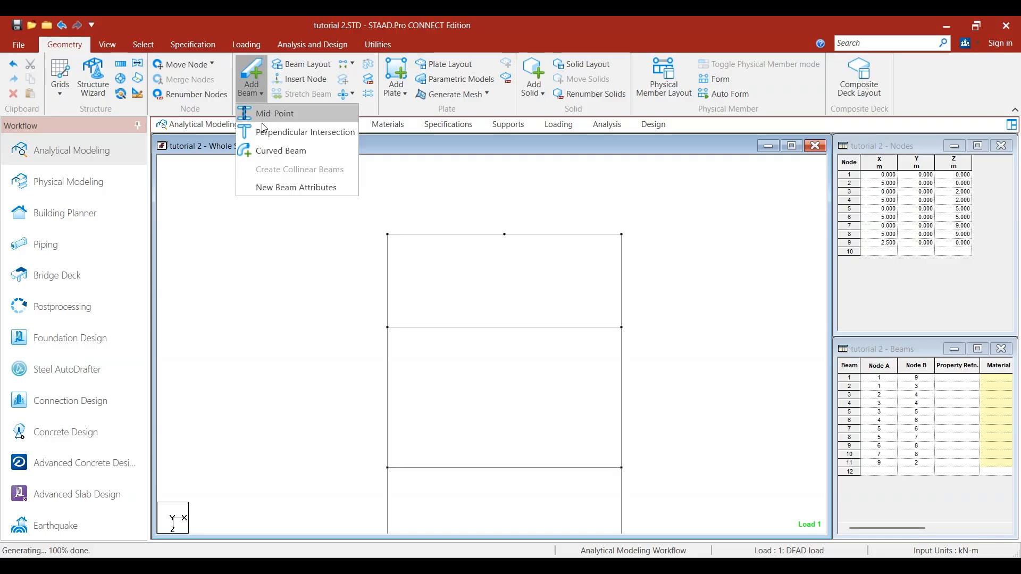
{"action": "left_click", "coordinate": [317, 134]}
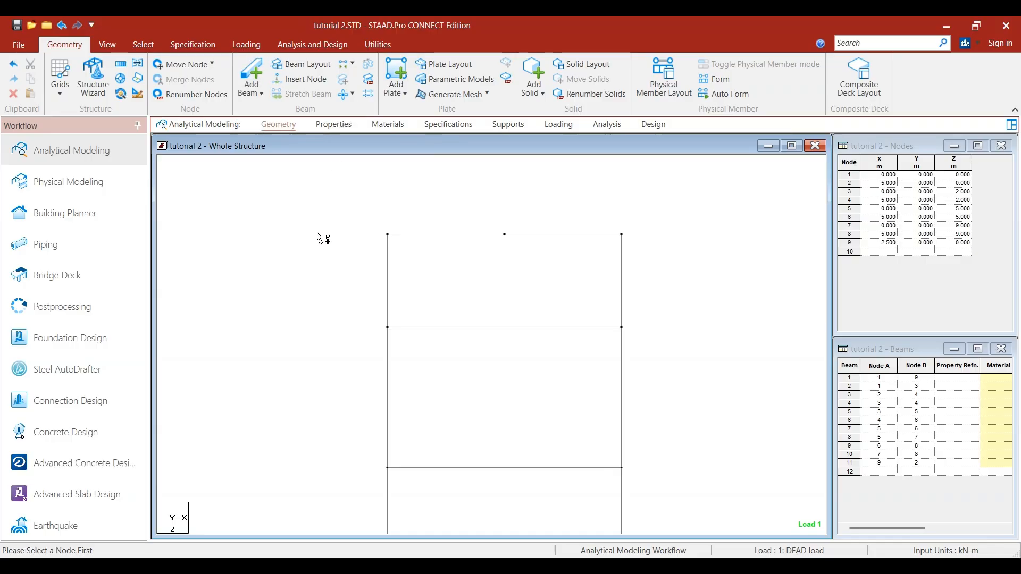
{"action": "left_click", "coordinate": [505, 234]}
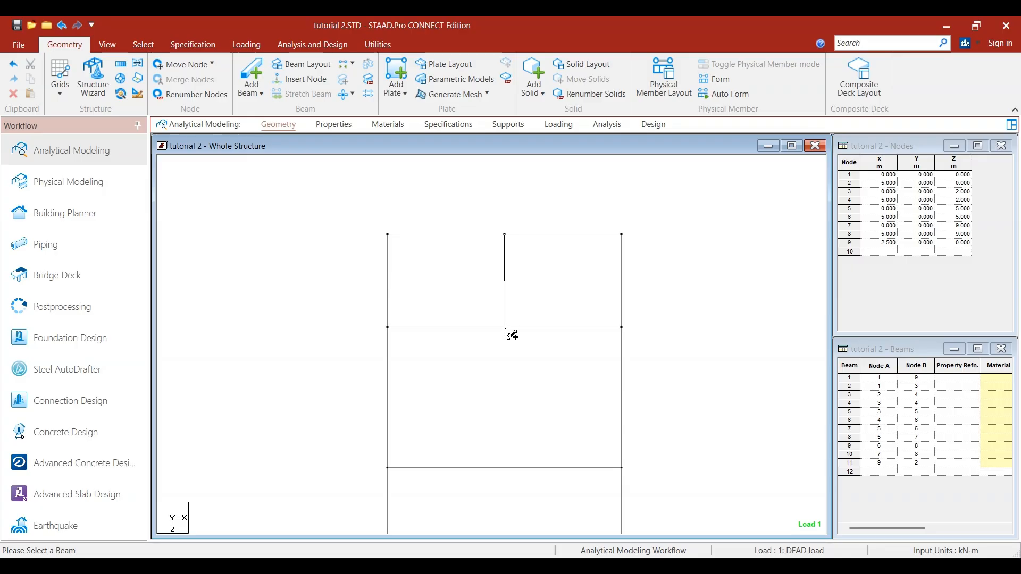
{"action": "left_click", "coordinate": [434, 328]}
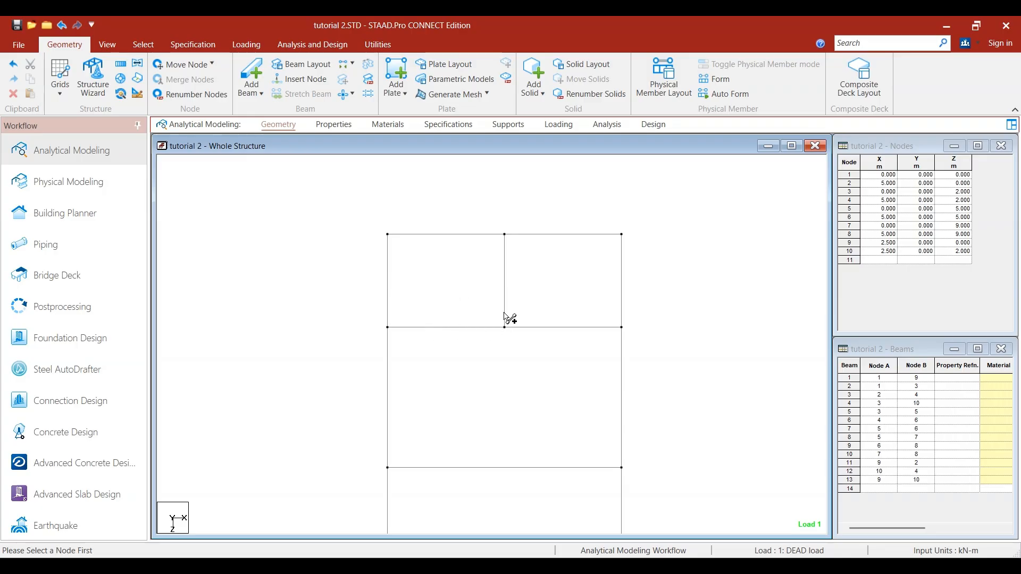
Try to connect the intersection node at X 2.5, Z 2 diagonally to the corner node at X 5, Z 0 with Perpendicular Intersection
{"action": "scroll", "coordinate": [503, 372], "scroll_direction": "down", "scroll_amount": 5}
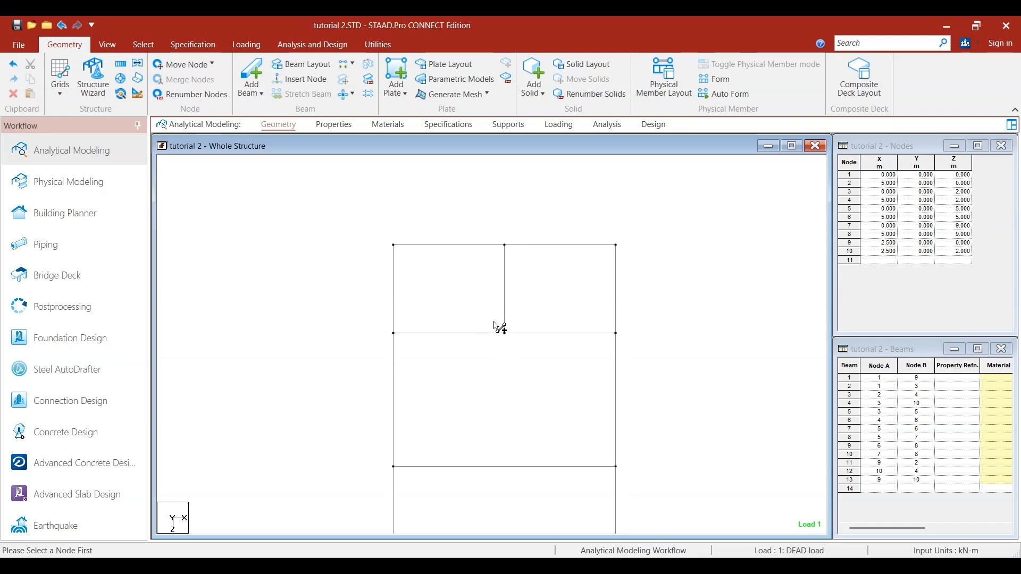
{"action": "middle_click_drag", "start_coordinate": [500, 301], "coordinate": [485, 356]}
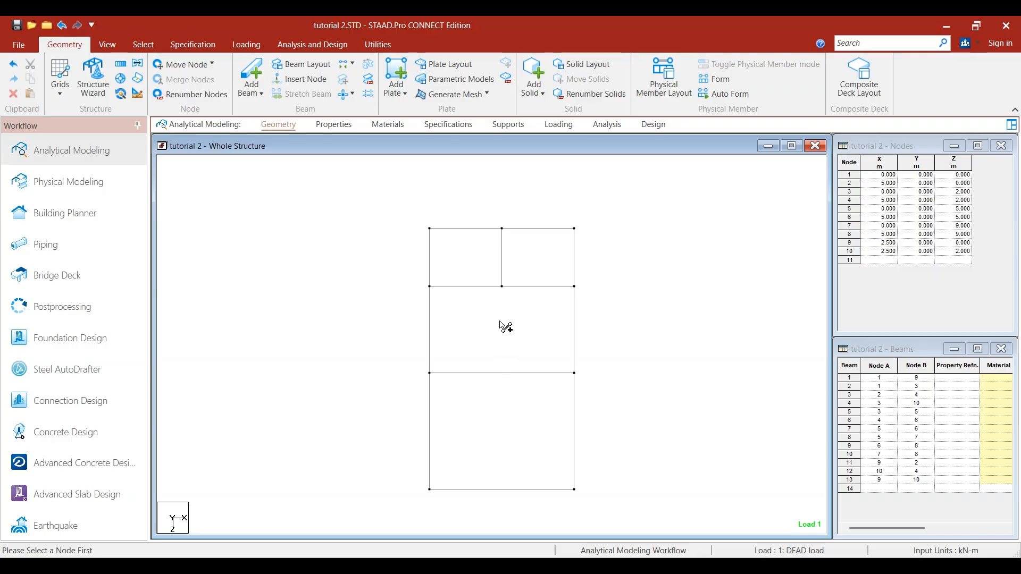
{"action": "scroll", "coordinate": [515, 292], "scroll_direction": "up", "scroll_amount": 1}
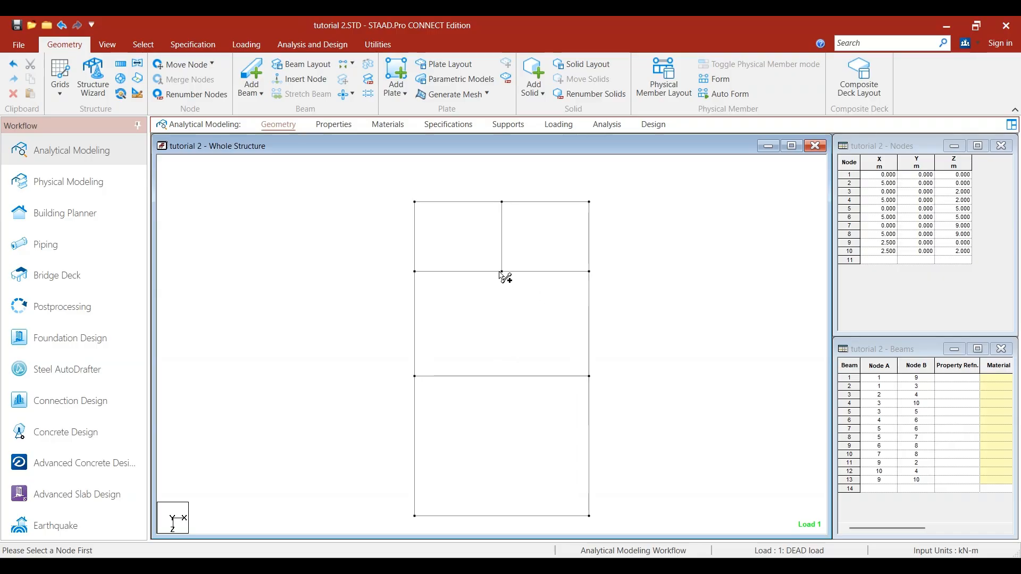
{"action": "left_click", "coordinate": [502, 272]}
{"action": "left_click", "coordinate": [587, 206]}
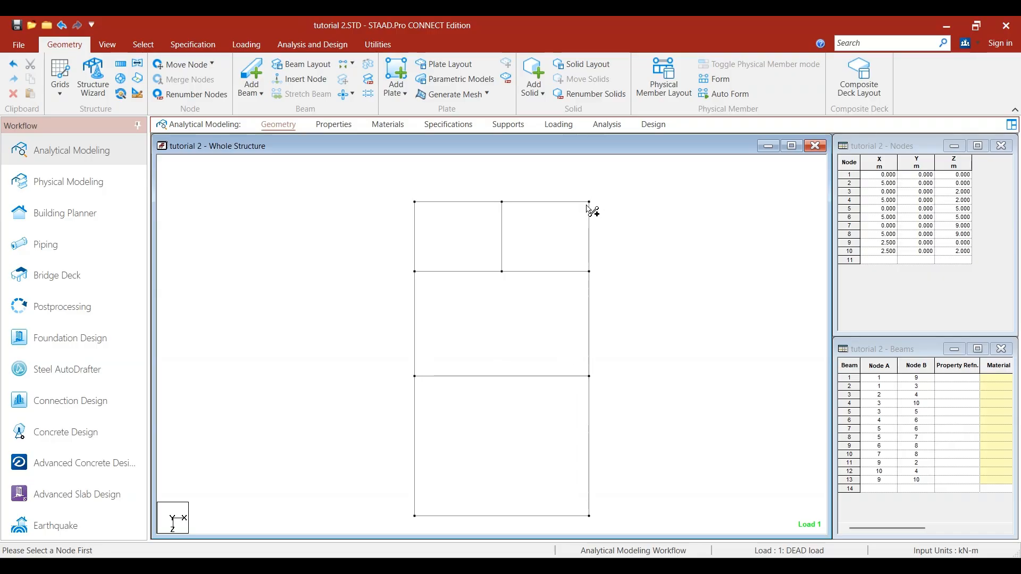
{"action": "left_click", "coordinate": [502, 272]}
{"action": "left_click", "coordinate": [589, 203]}
{"action": "scroll", "coordinate": [533, 249], "scroll_direction": "down", "scroll_amount": 2}
Cross-brace the panel between X 2.5–5 m and Z 0–2 m with two diagonal beams using the standard Add Beam command
{"action": "left_click", "coordinate": [260, 99]}
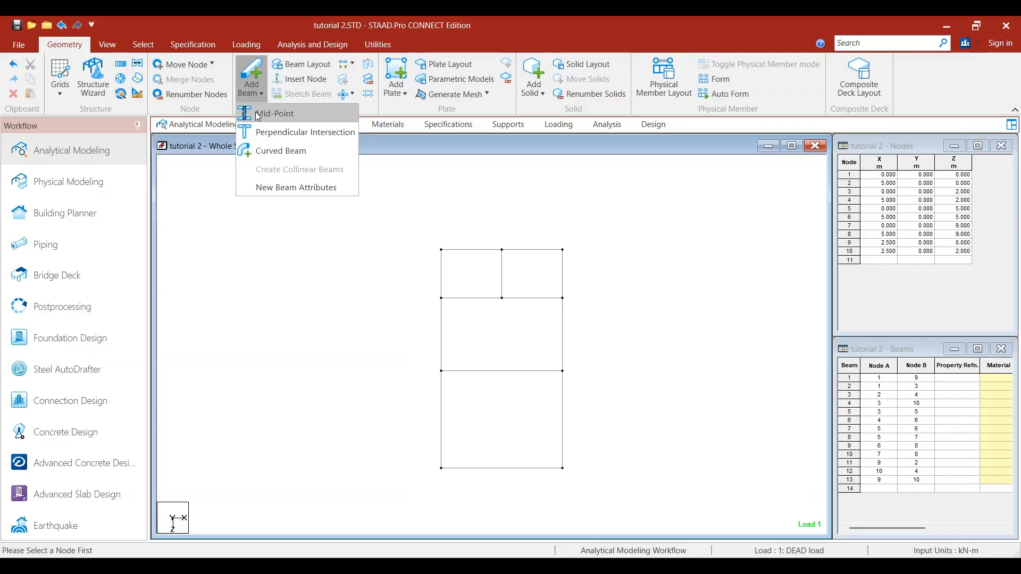
{"action": "left_click", "coordinate": [282, 131]}
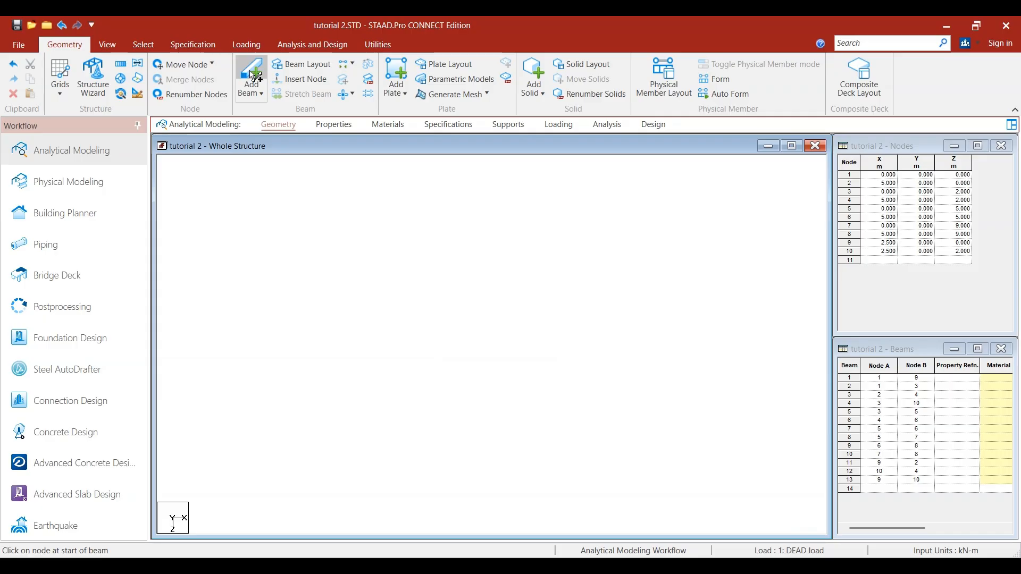
{"action": "left_click_drag", "start_coordinate": [501, 298], "coordinate": [562, 249]}
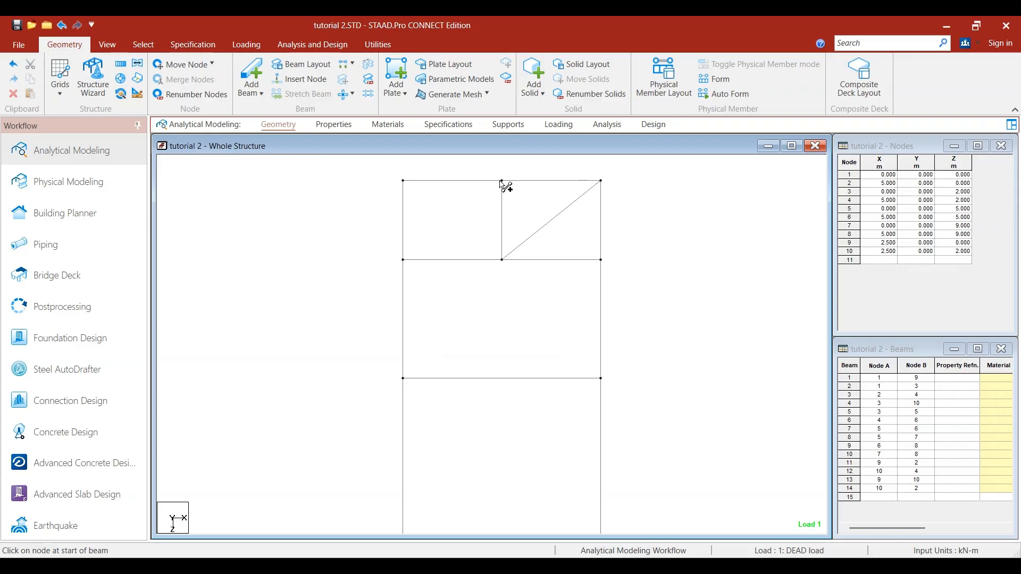
{"action": "left_click_drag", "start_coordinate": [502, 186], "coordinate": [602, 266]}
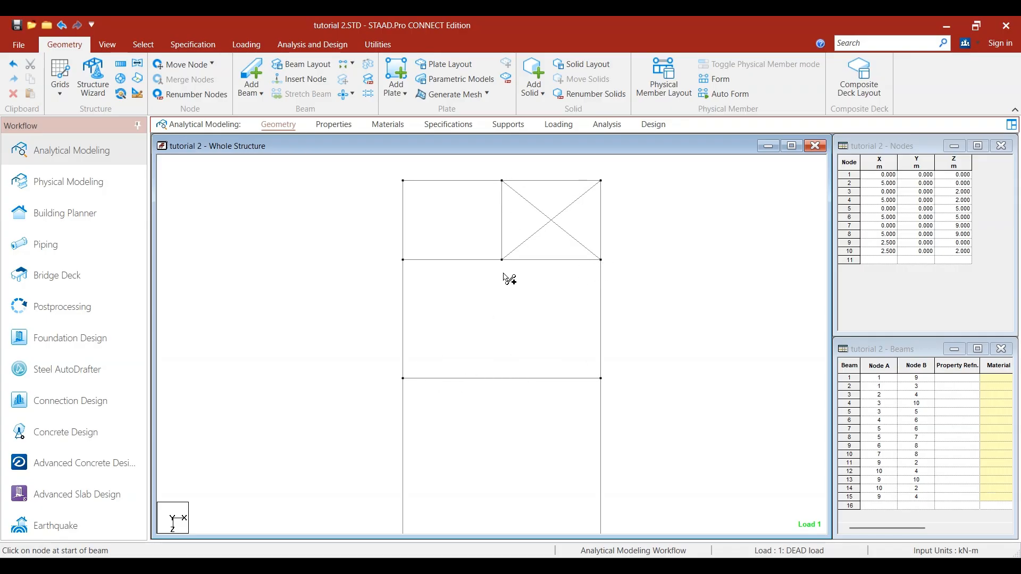
Add a Perpendicular Intersection beam from the node at X 2.5, Z 2 to the parallel beam at Z = 5 m
{"action": "left_click", "coordinate": [262, 88]}
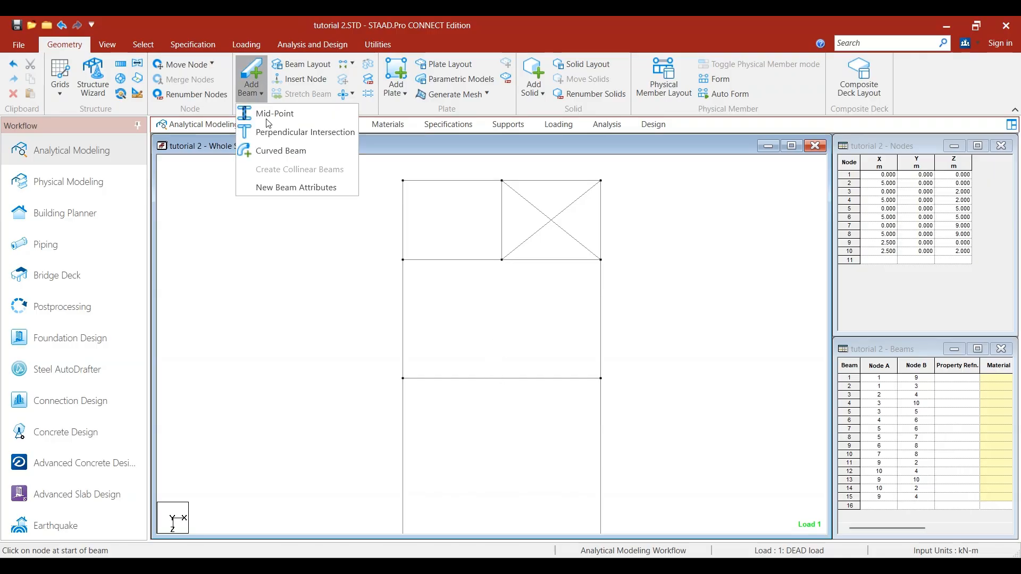
{"action": "left_click", "coordinate": [295, 129]}
{"action": "left_click", "coordinate": [502, 260]}
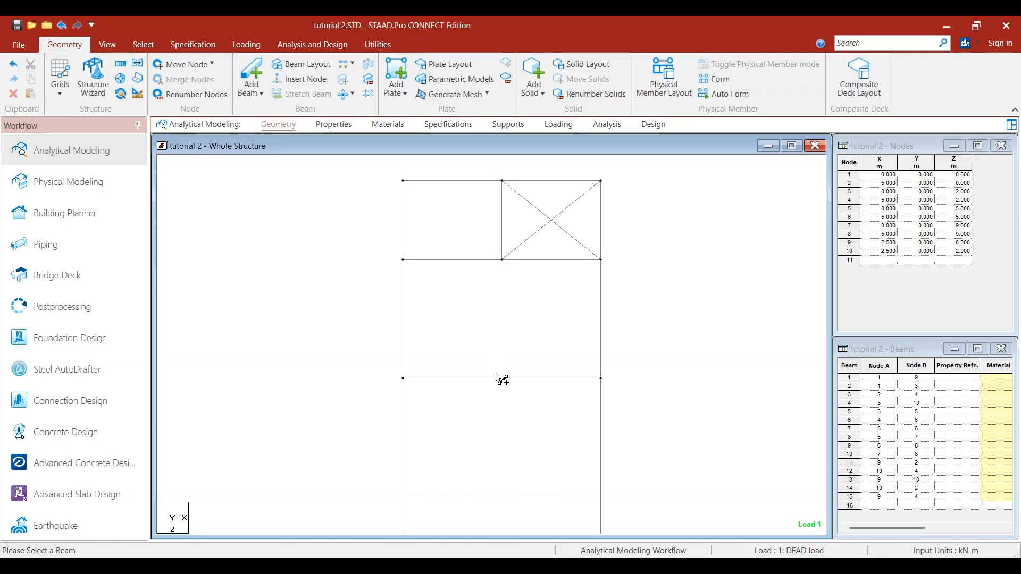
{"action": "left_click", "coordinate": [559, 379]}
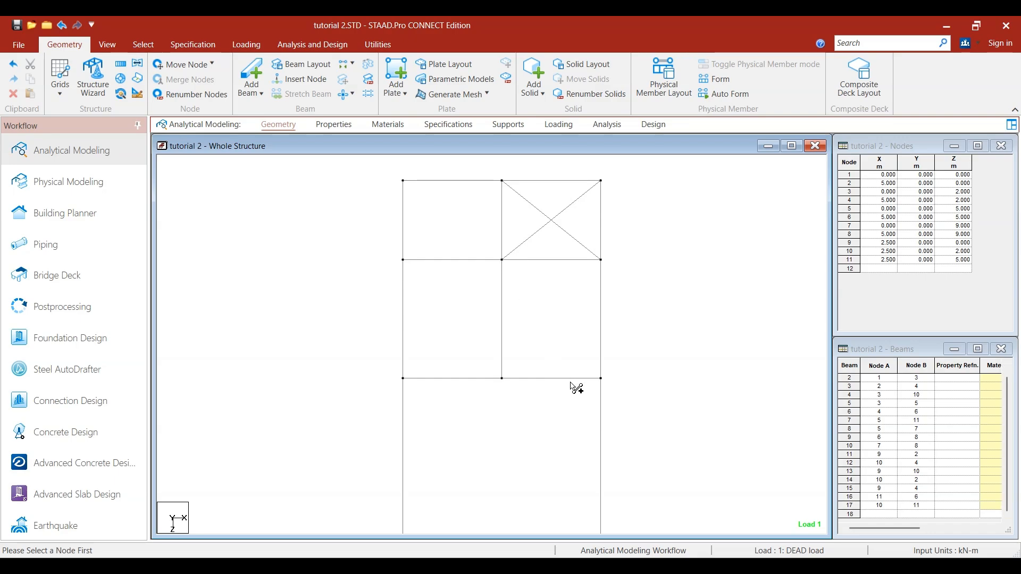
{"action": "scroll", "coordinate": [505, 326], "scroll_direction": "down", "scroll_amount": 4}
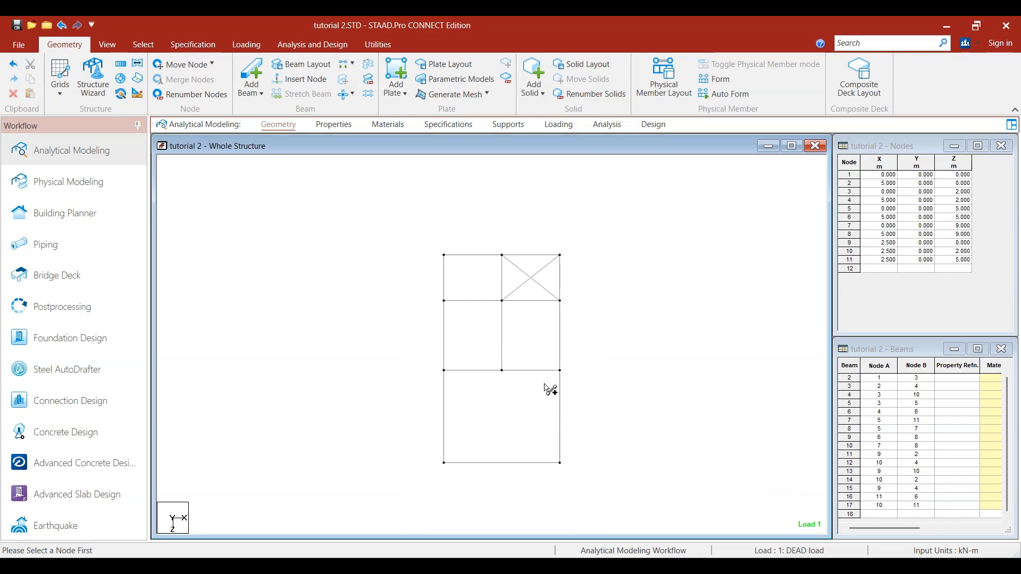